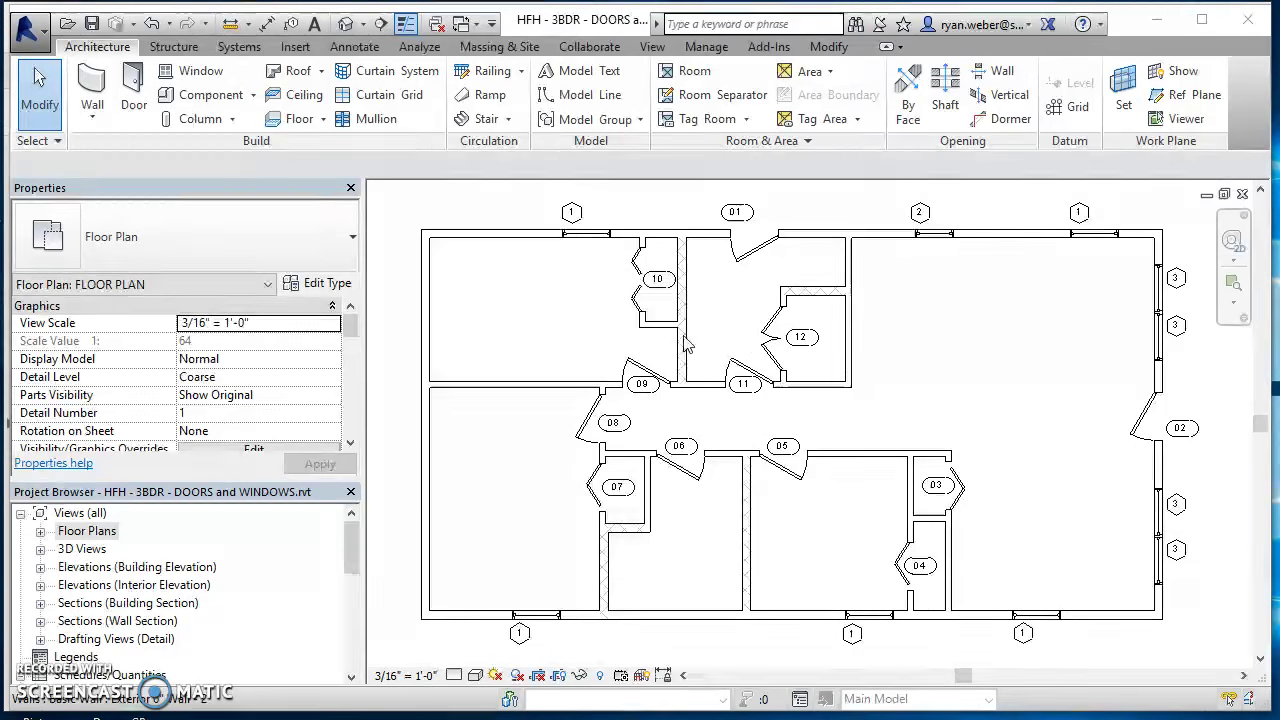
Select doors 10, 12 and 05 and the top-wall windows to check their properties
click(634, 298)
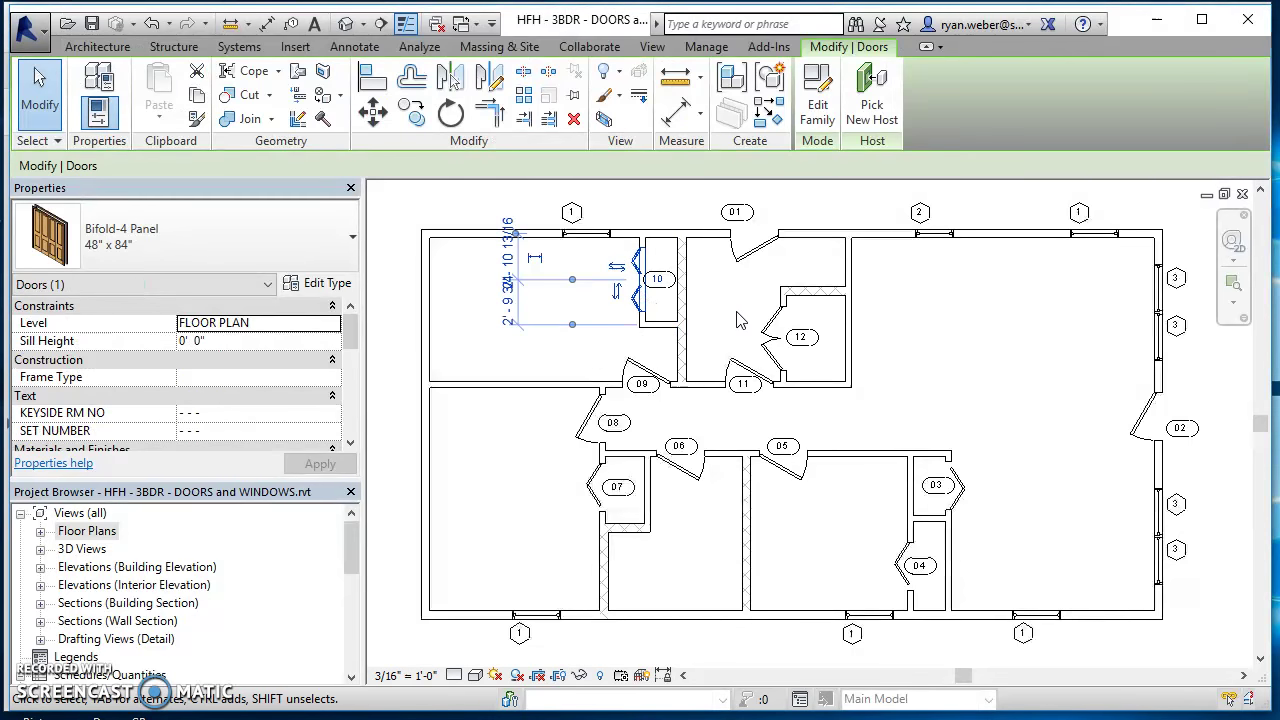
click(786, 360)
click(786, 470)
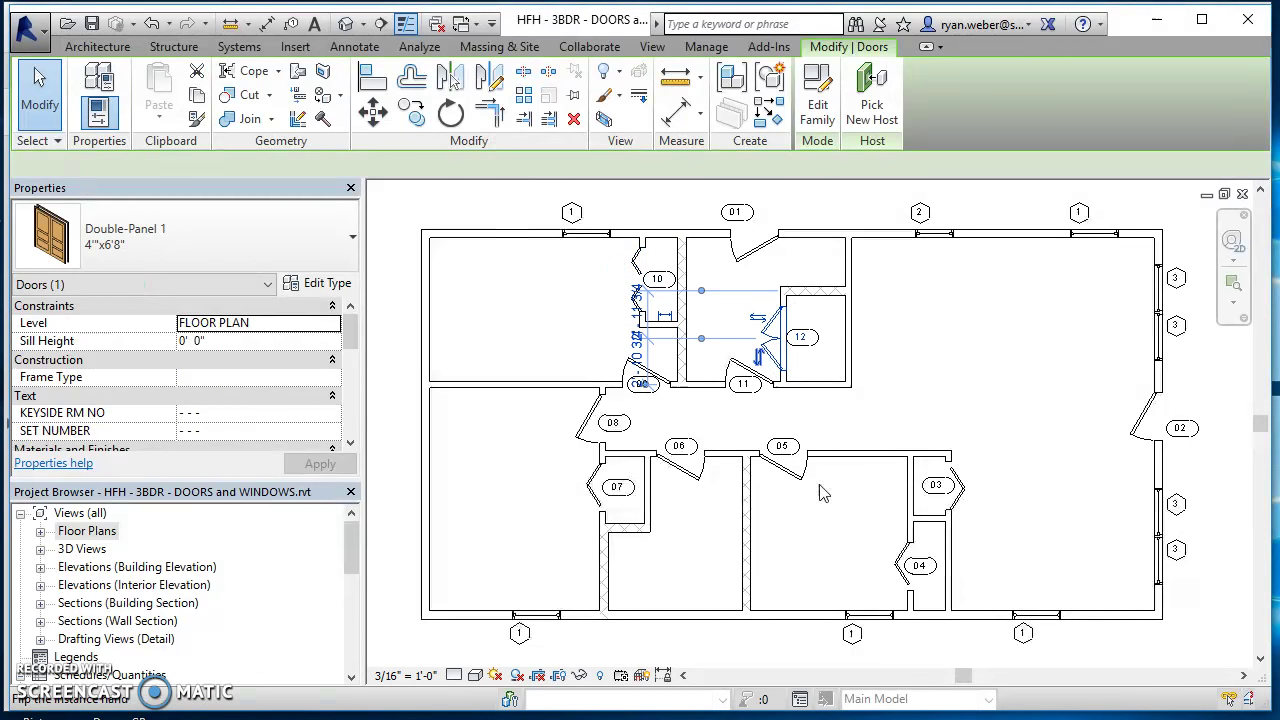
click(788, 474)
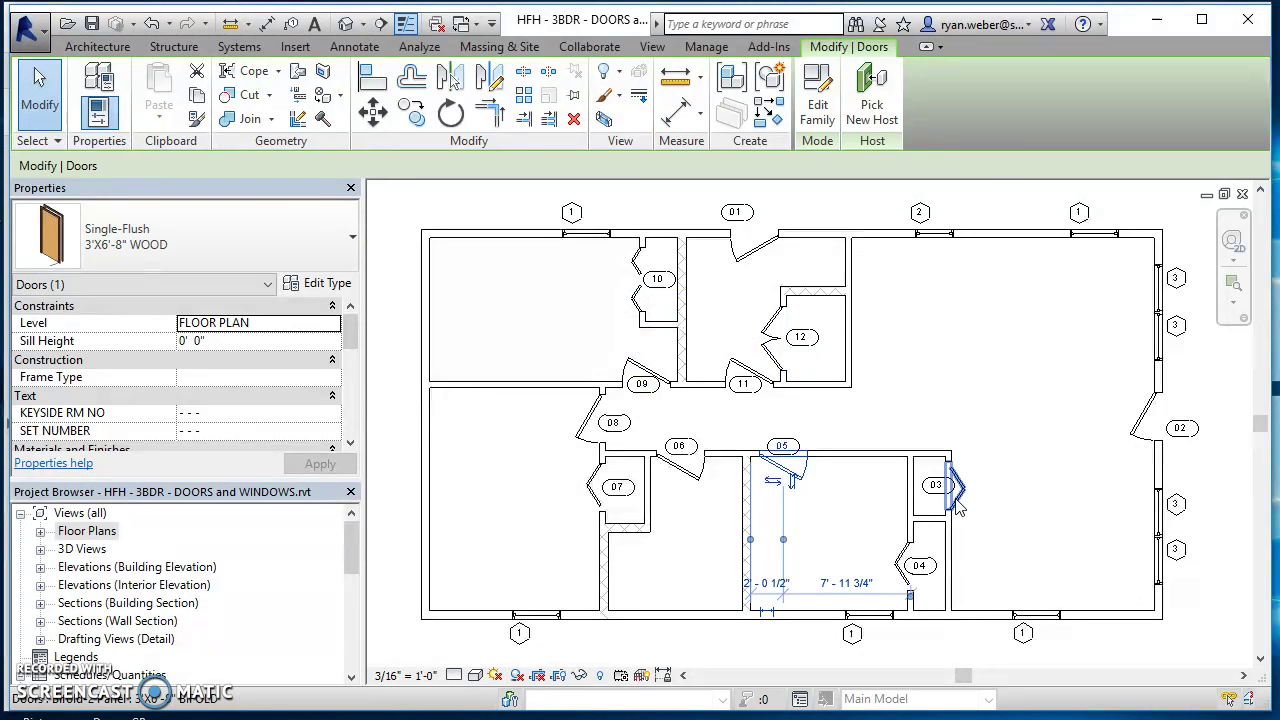
click(980, 382)
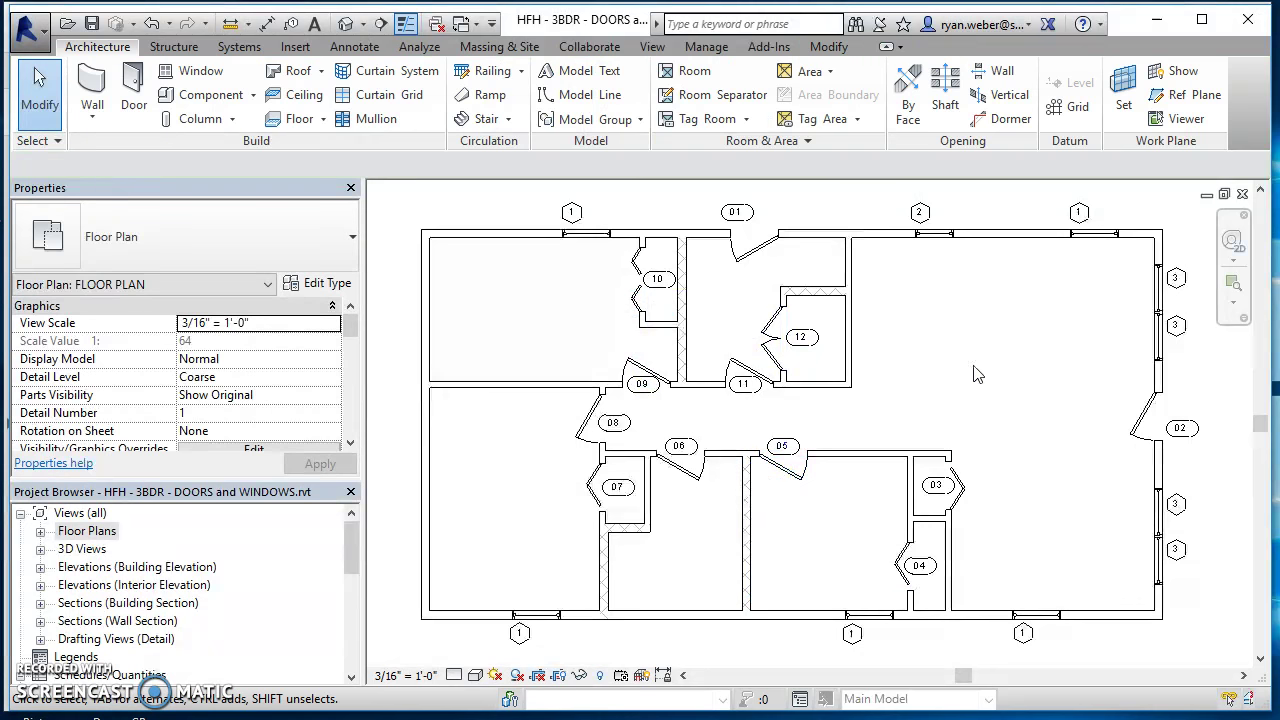
click(938, 240)
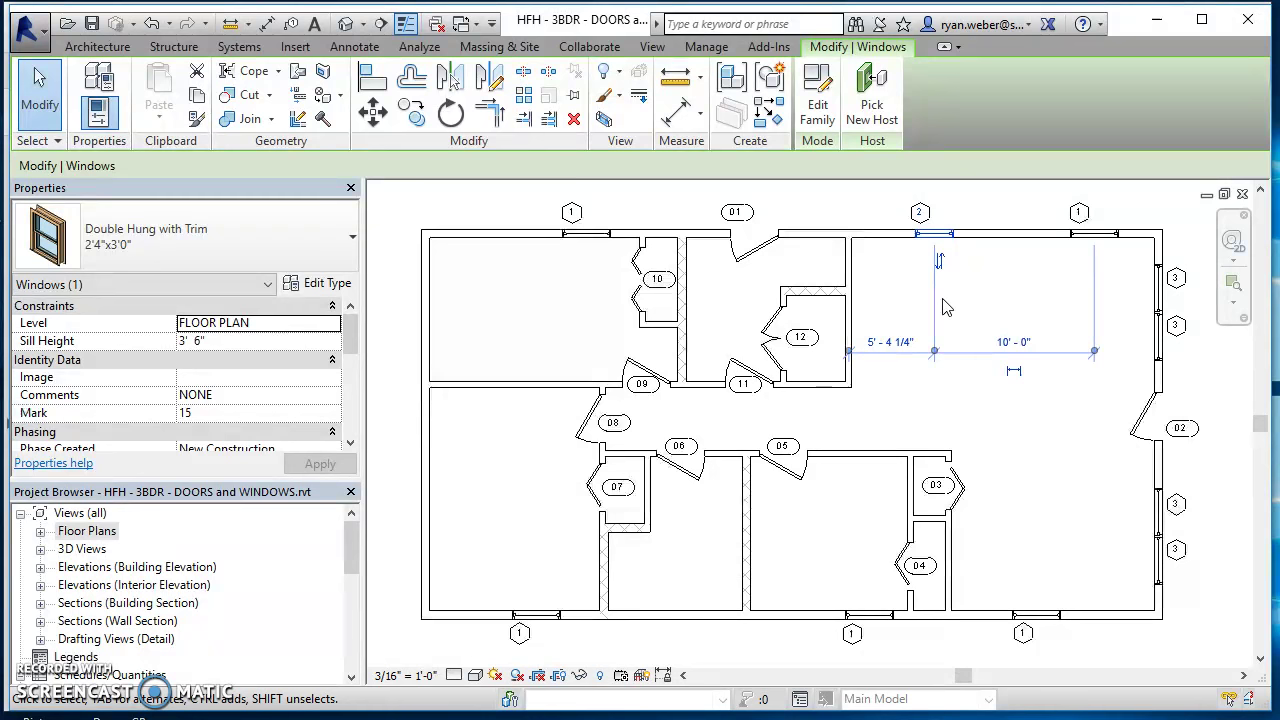
click(1093, 233)
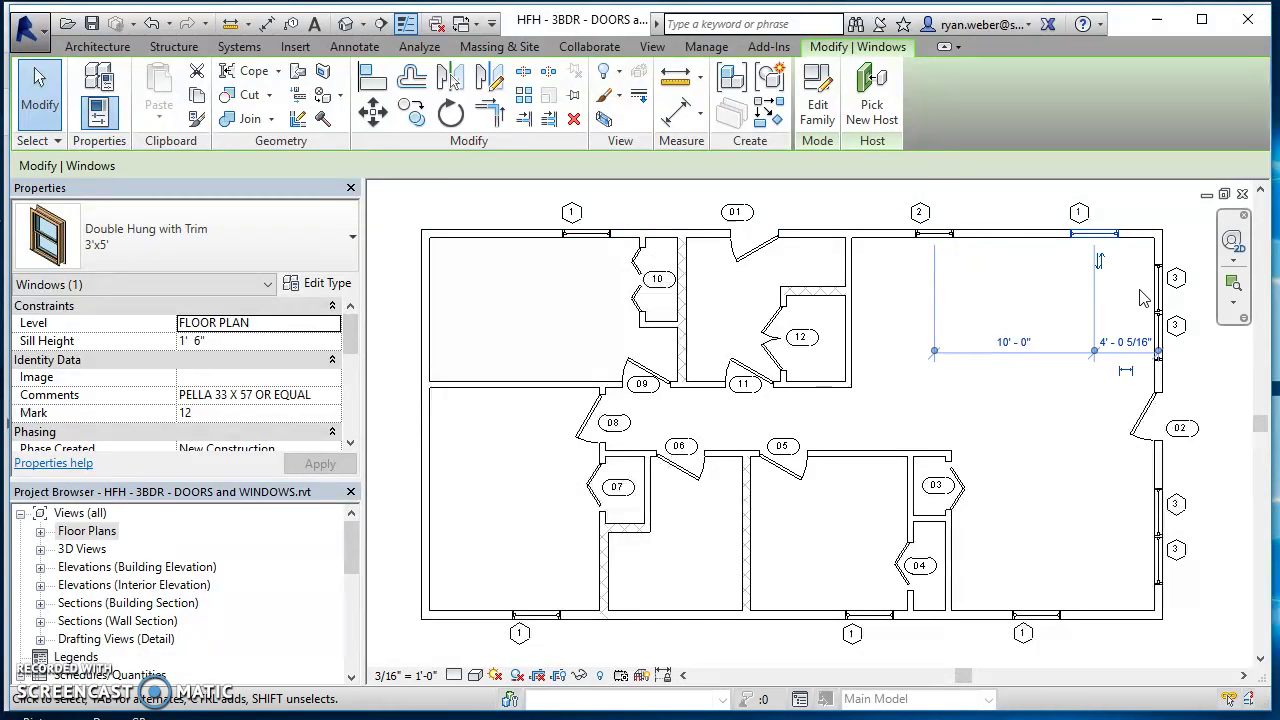
click(1032, 420)
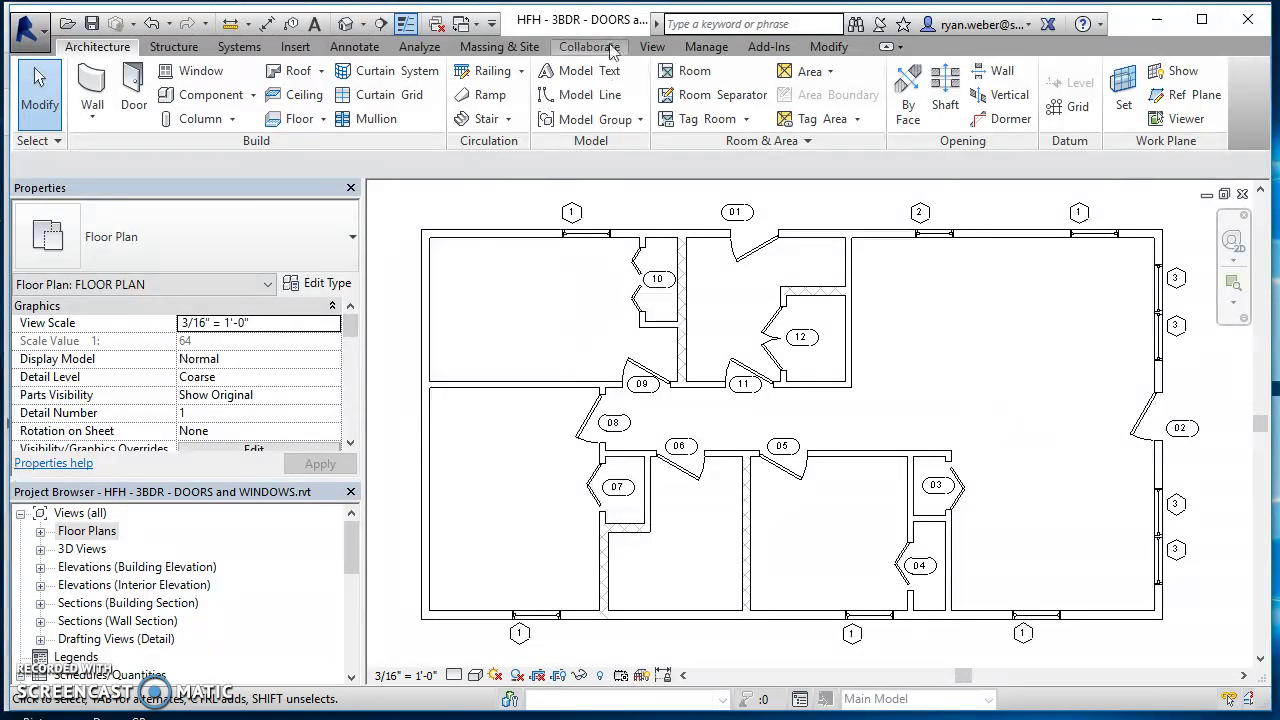
Start a new building components schedule from View > Schedules > Schedule/Quantities
click(652, 47)
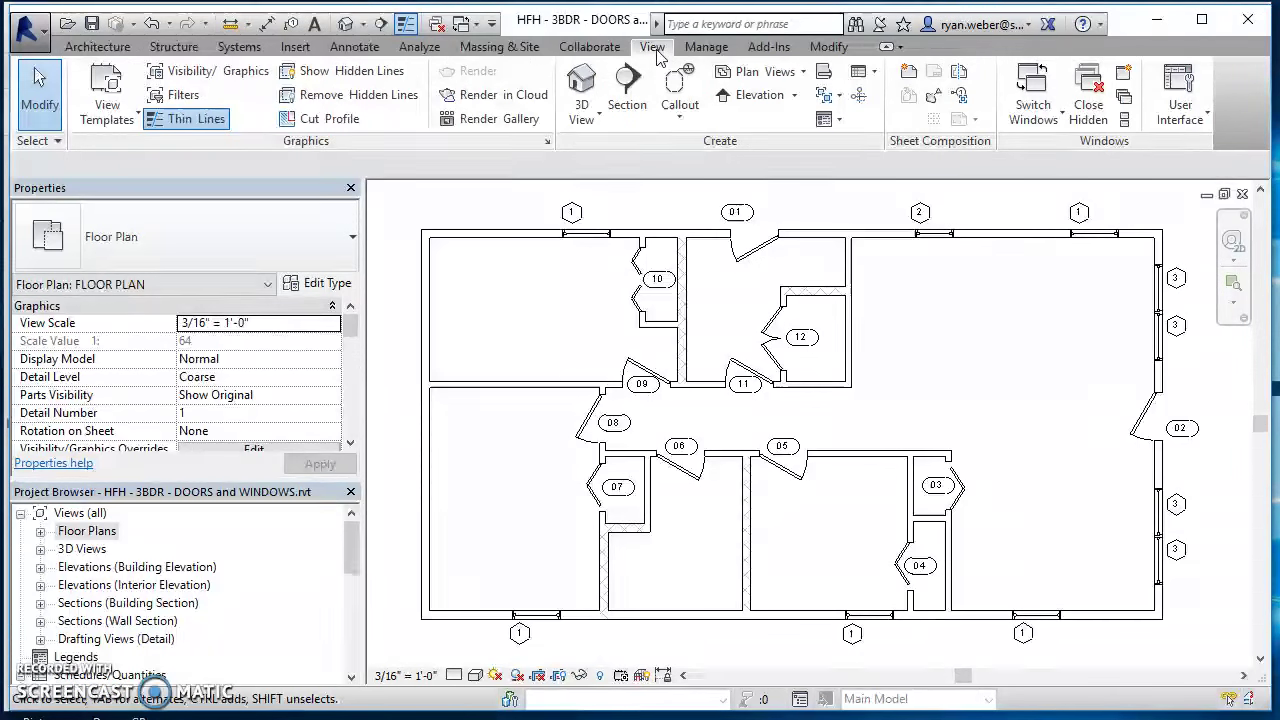
click(875, 74)
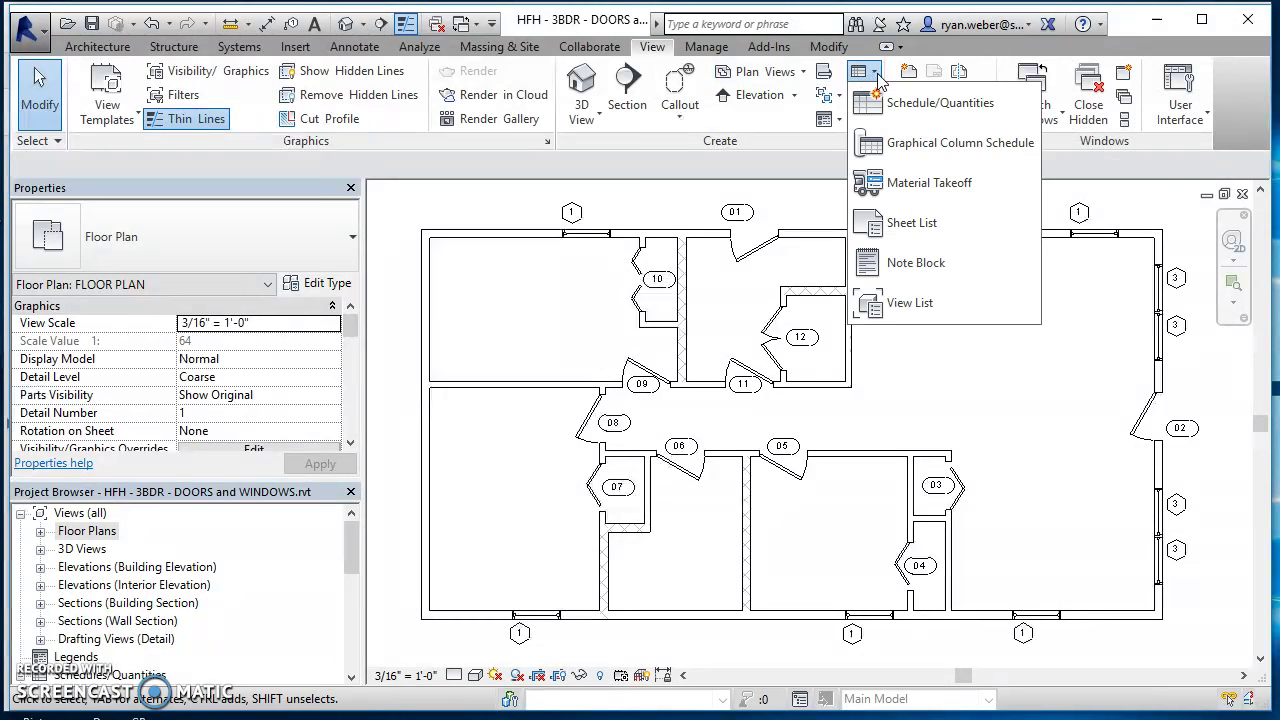
click(929, 108)
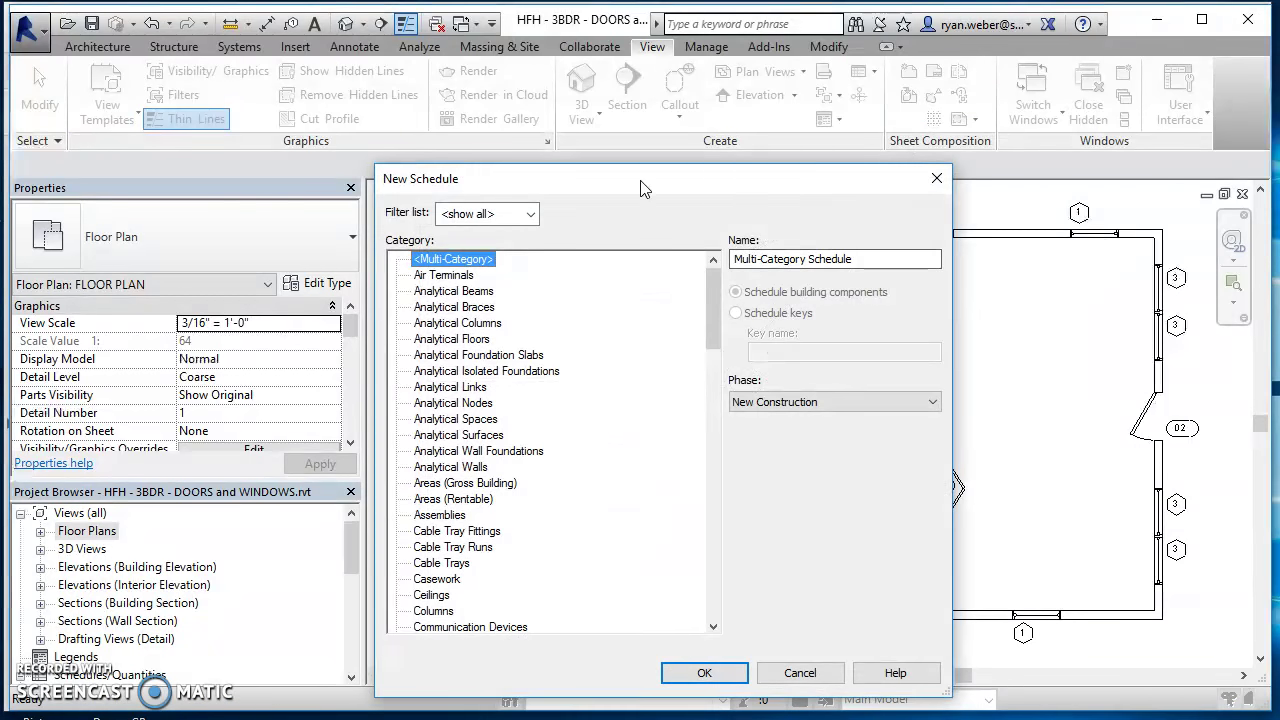
drag(642, 180, 634, 100)
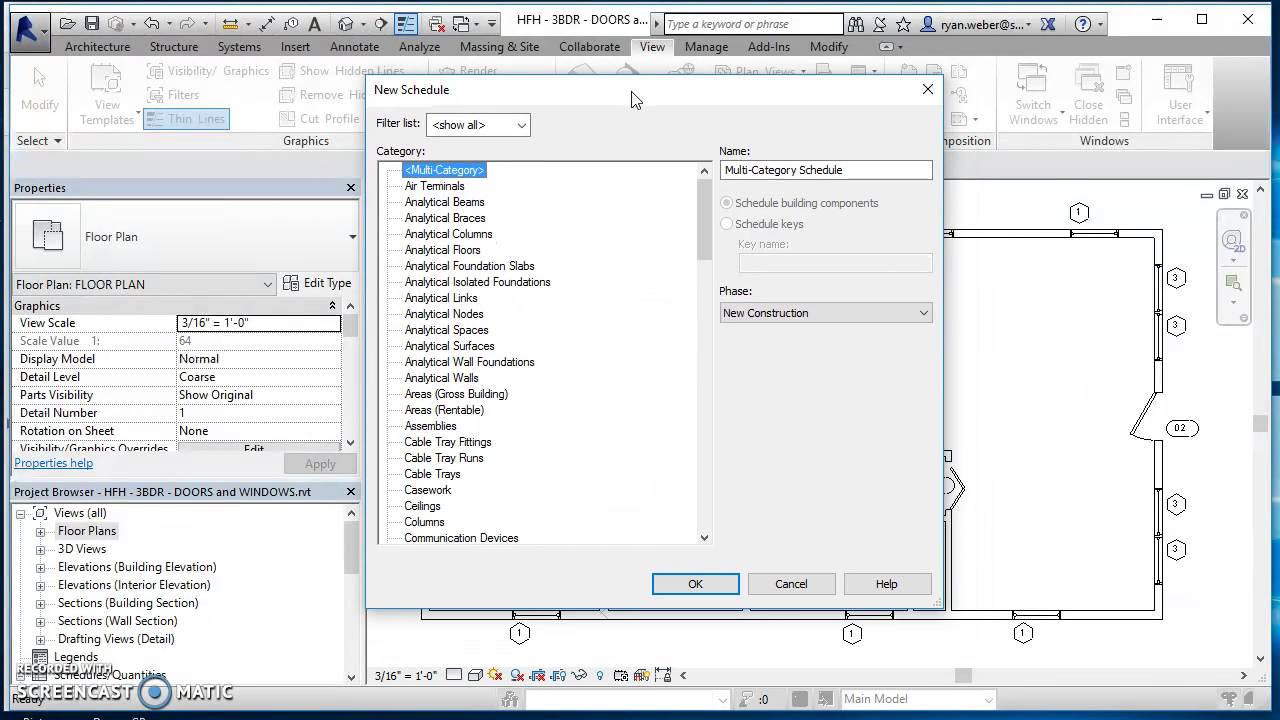
Choose the Doors category and name the schedule DOOR SCHEDULE
click(445, 363)
scroll(446, 400, down, 3)
click(437, 506)
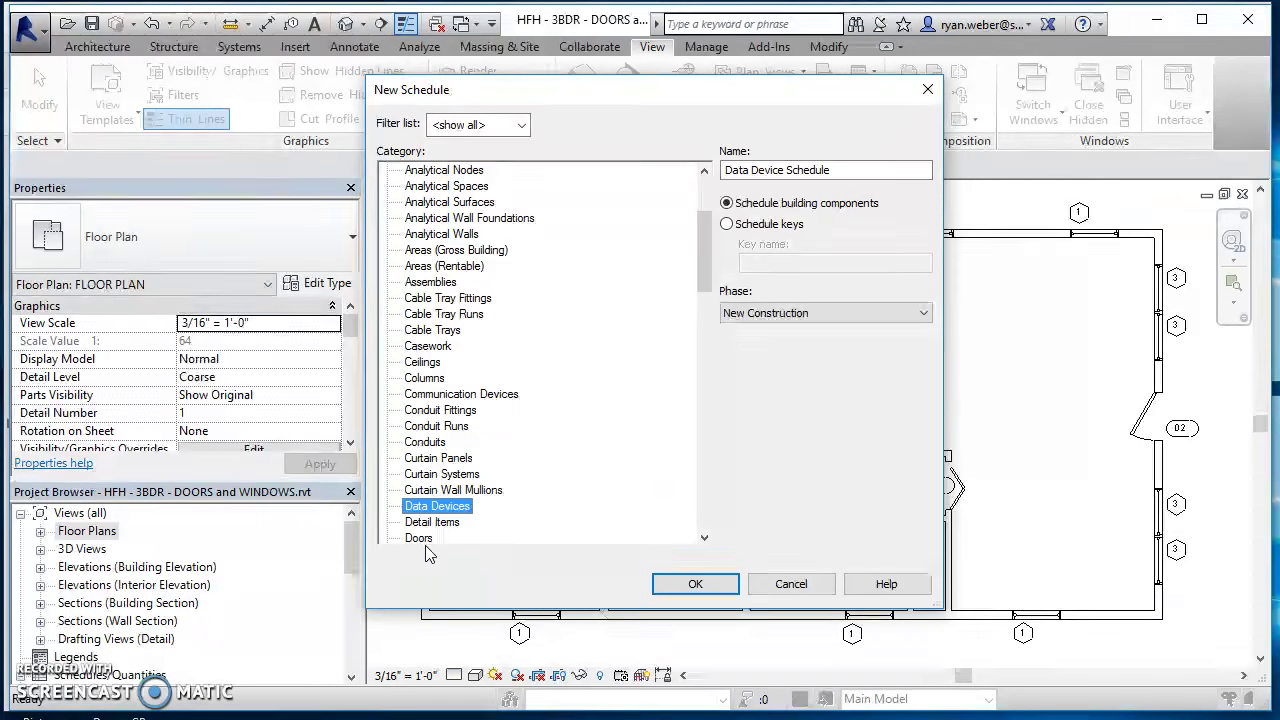
scroll(445, 535, down, 1)
click(432, 510)
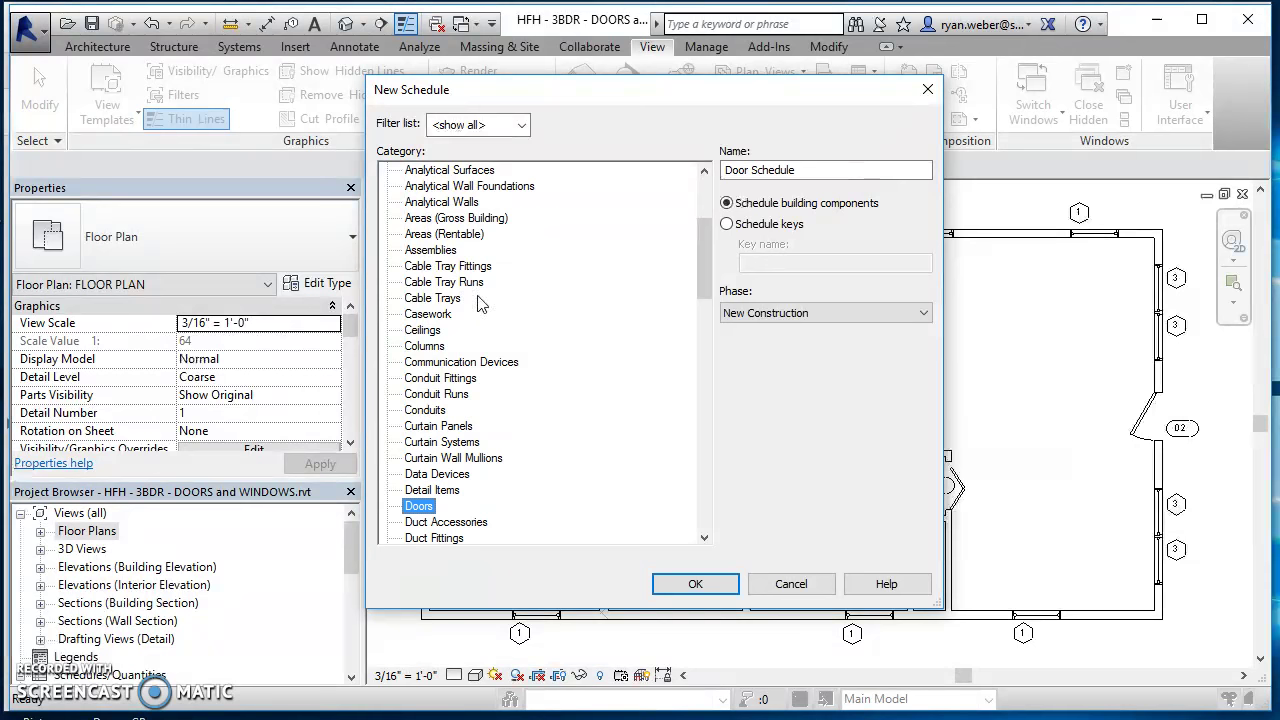
click(849, 170)
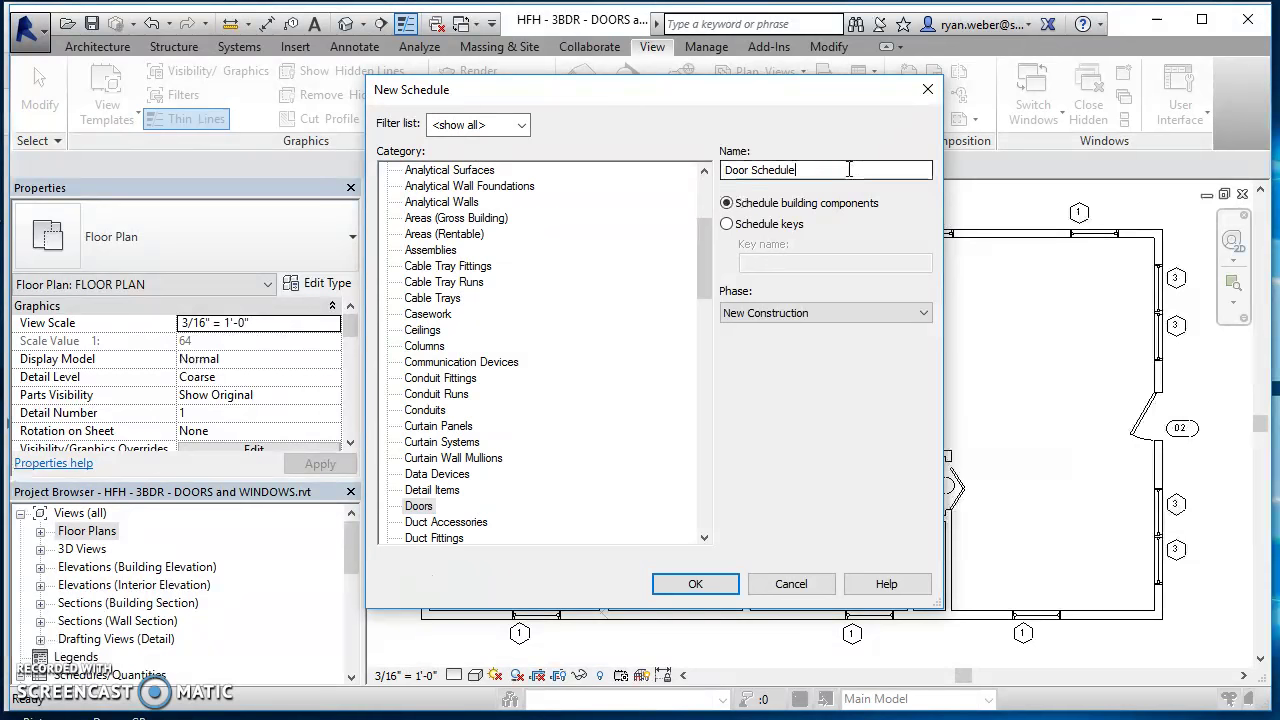
drag(849, 170, 700, 174)
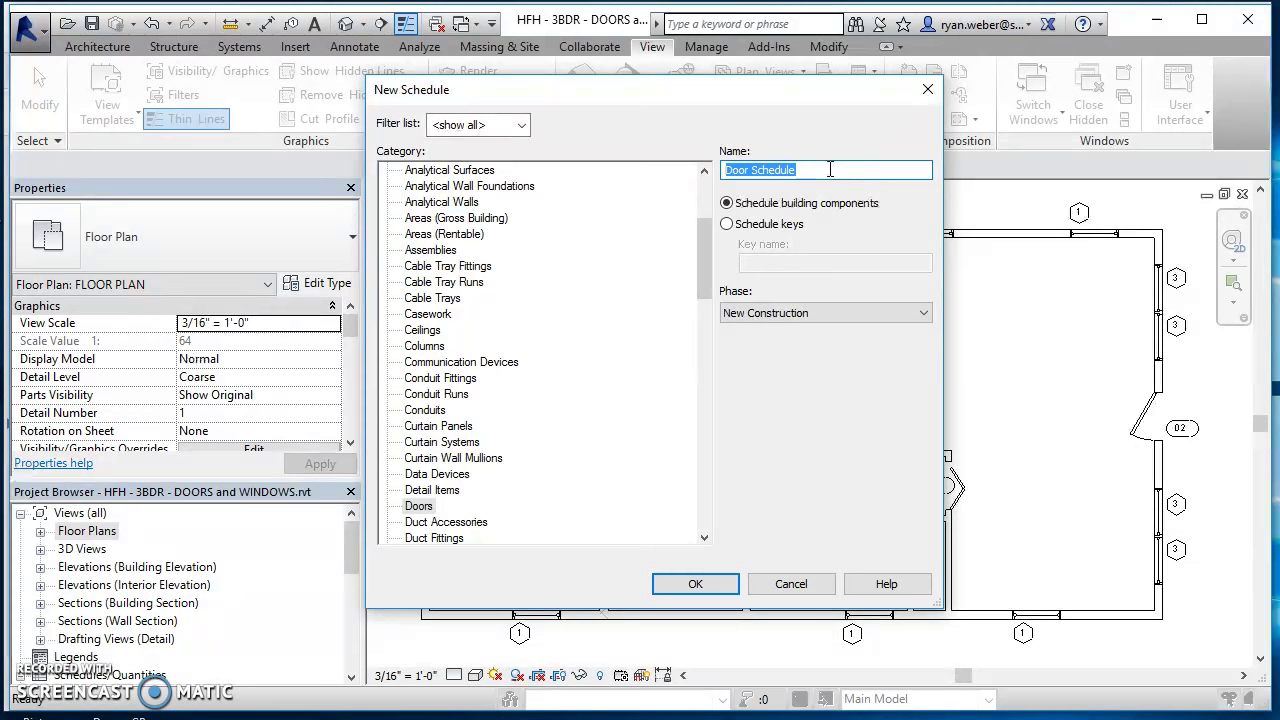
text(DOOR SCHEDULE)
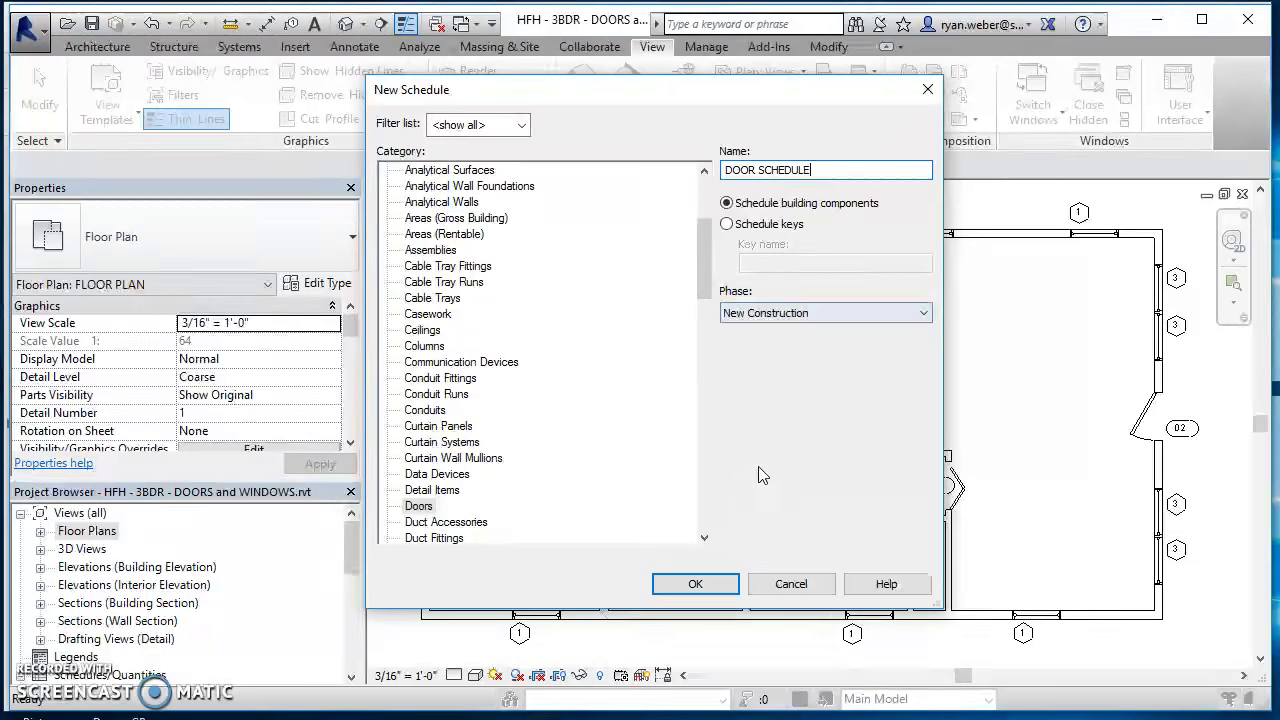
Add every available Doors field as a column and generate the DOOR SCHEDULE view
click(690, 588)
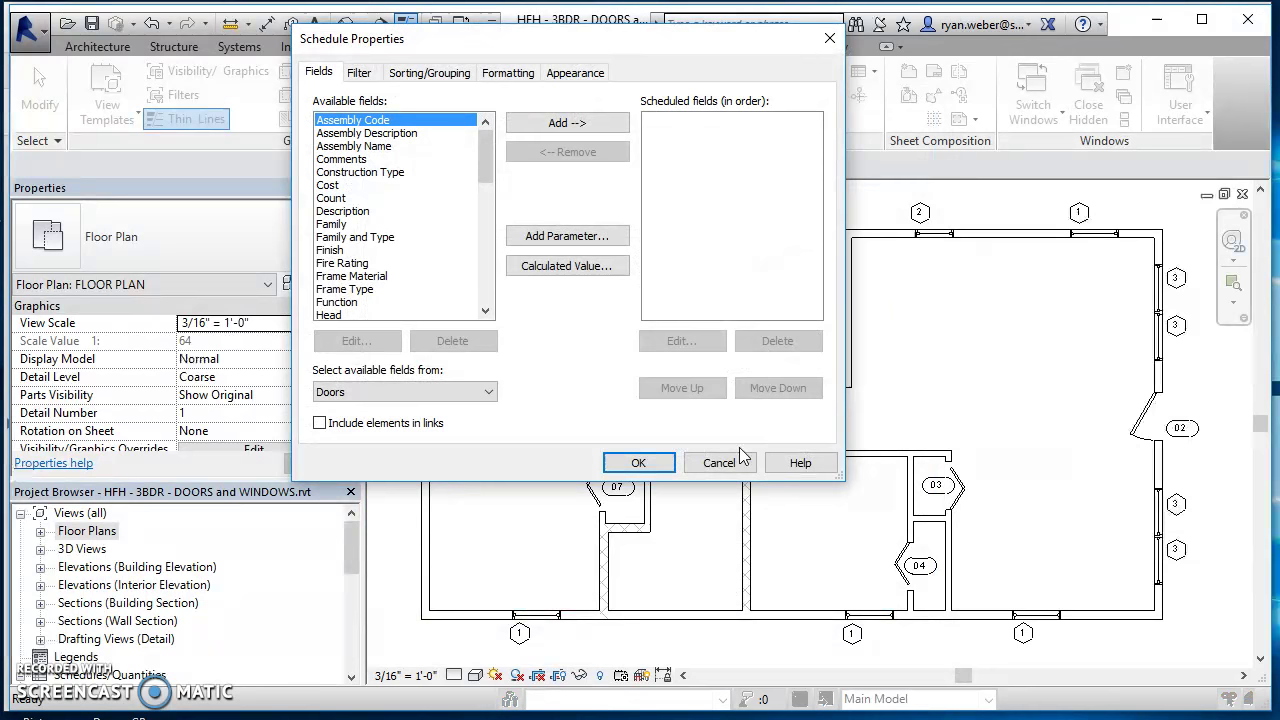
drag(487, 172, 487, 300)
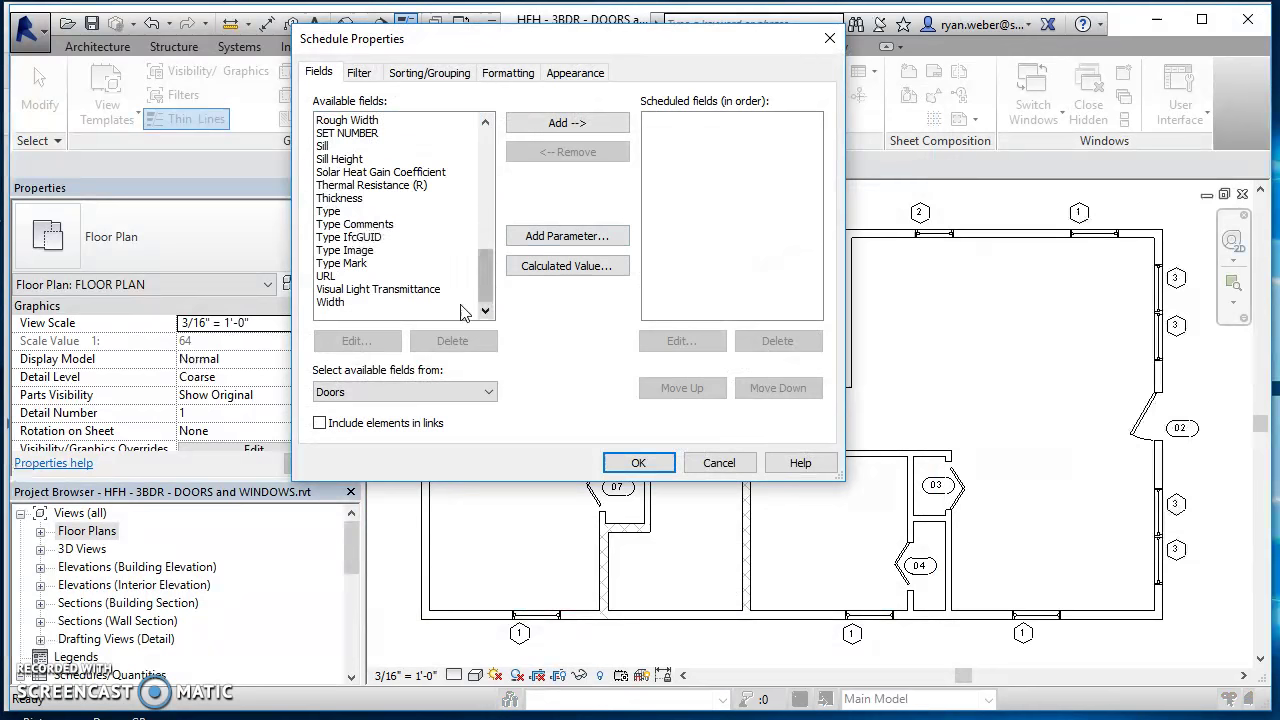
shift+click(342, 310)
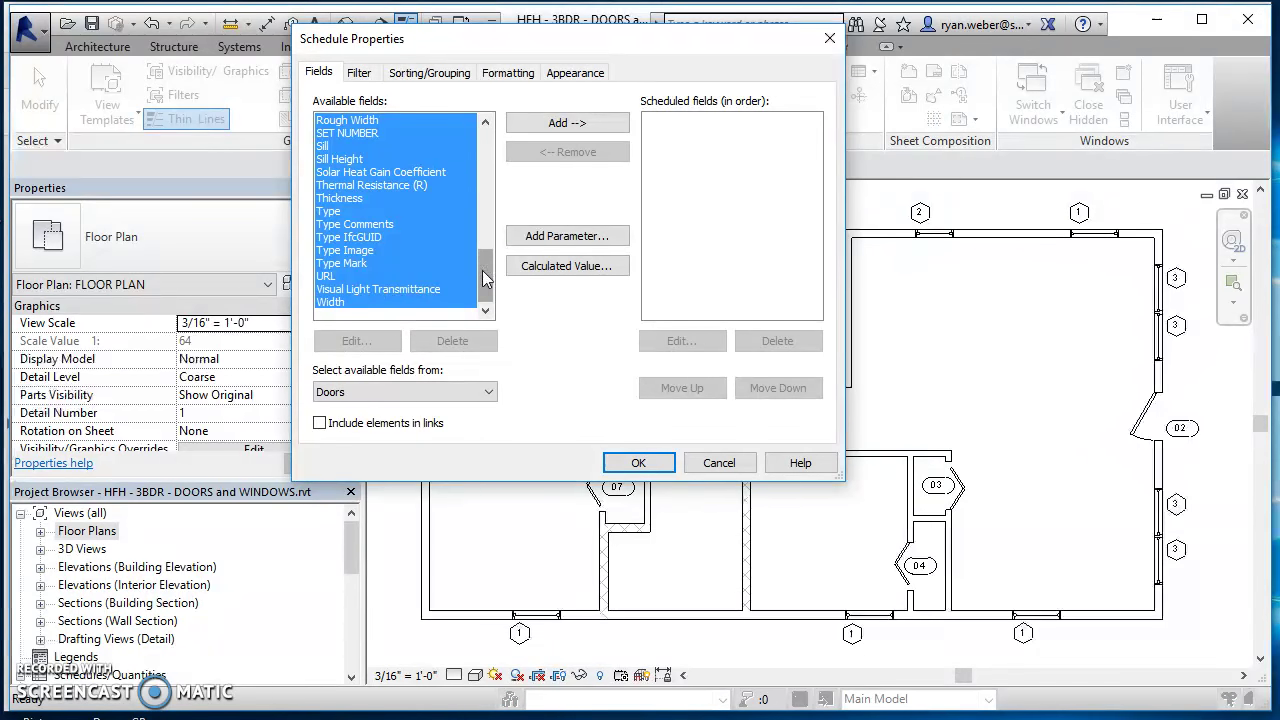
scroll(472, 179, up, 10)
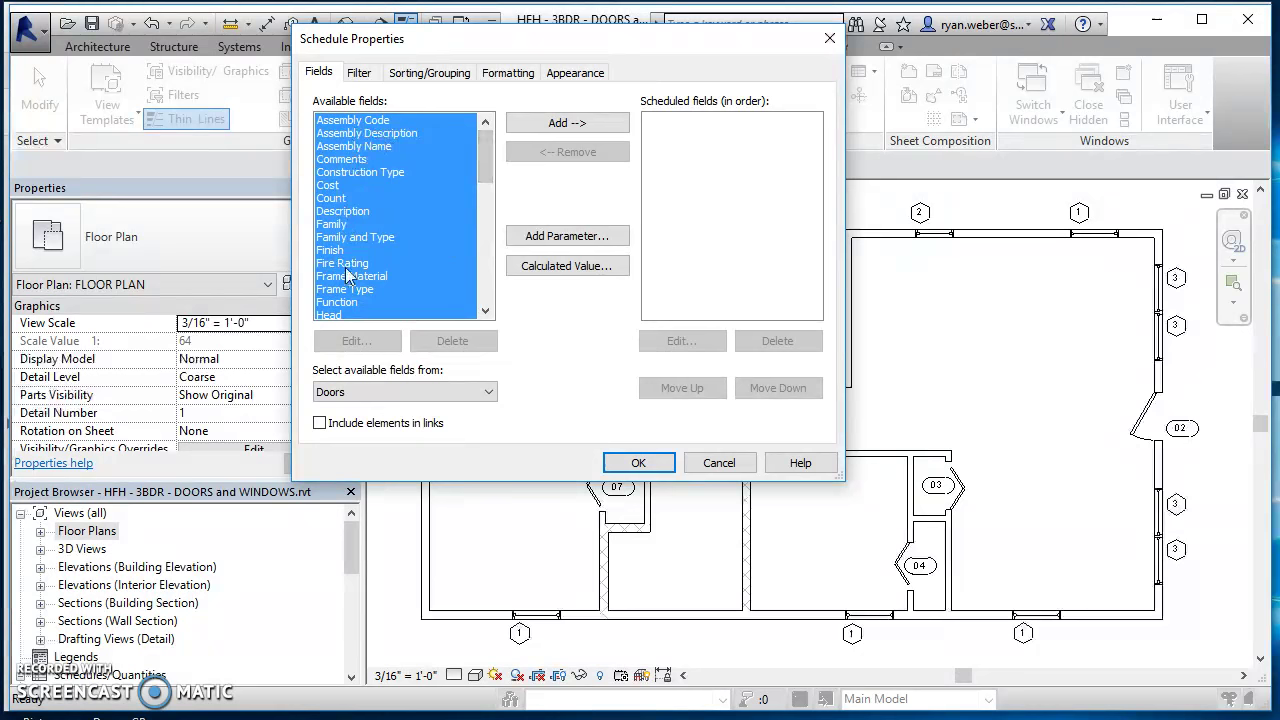
drag(487, 155, 487, 283)
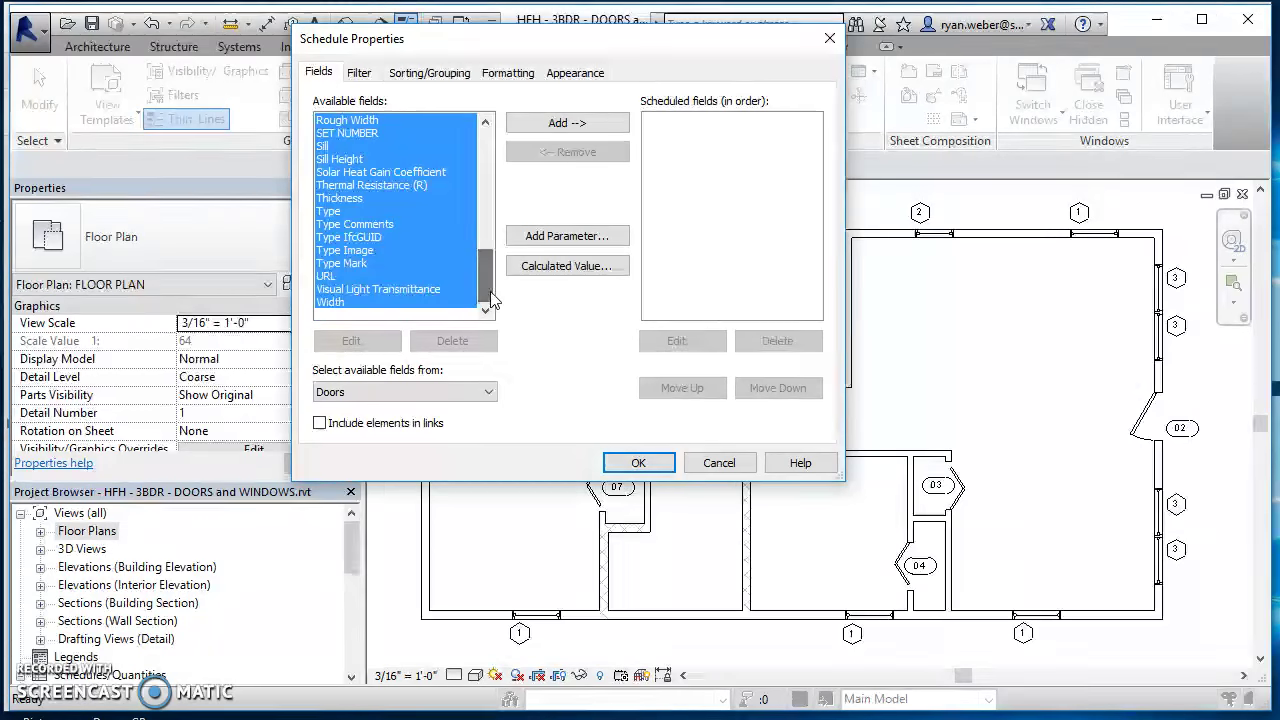
click(551, 124)
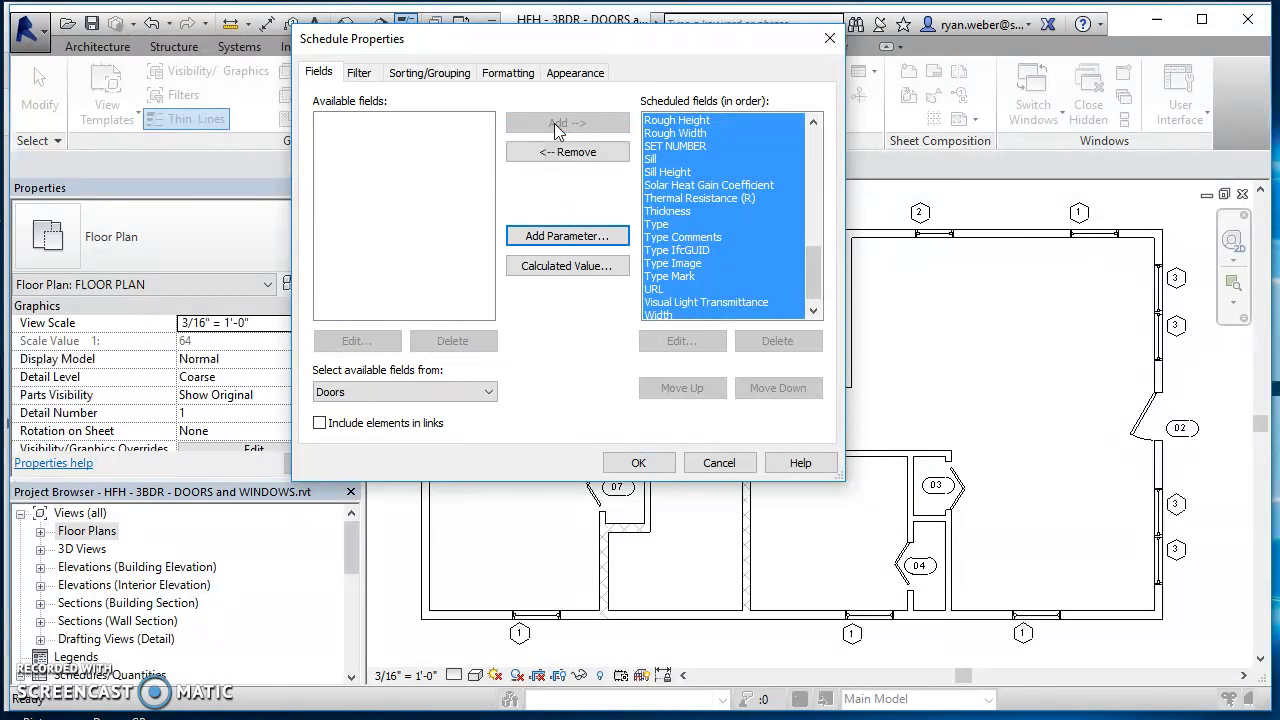
click(641, 466)
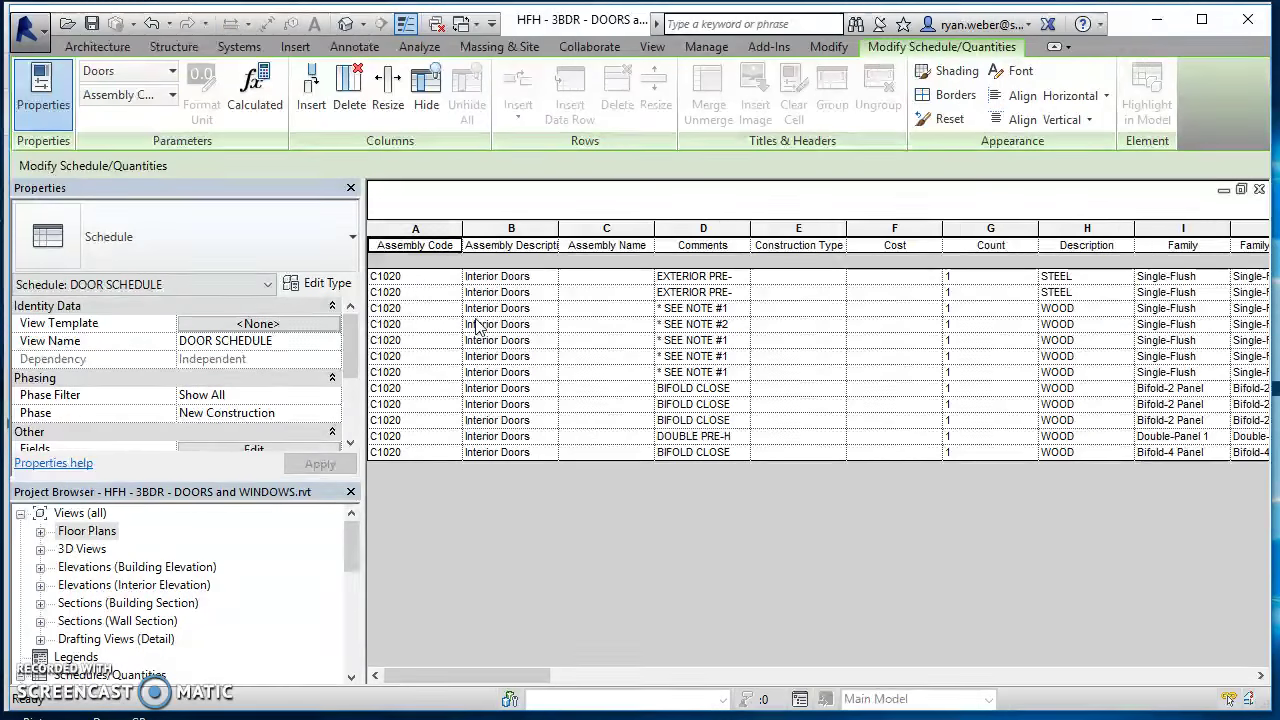
Widen the Assembly Code, Comments and Family and Type columns, scrolling across the schedule
drag(462, 228, 503, 228)
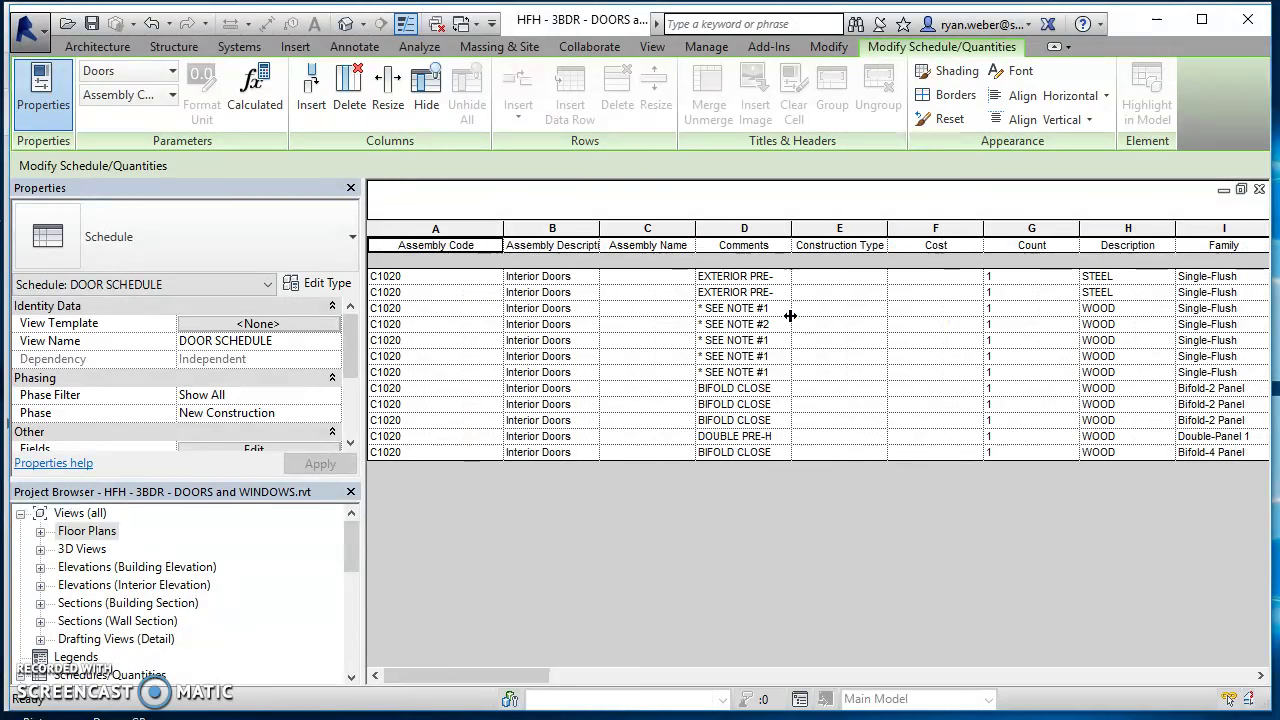
drag(791, 228, 845, 232)
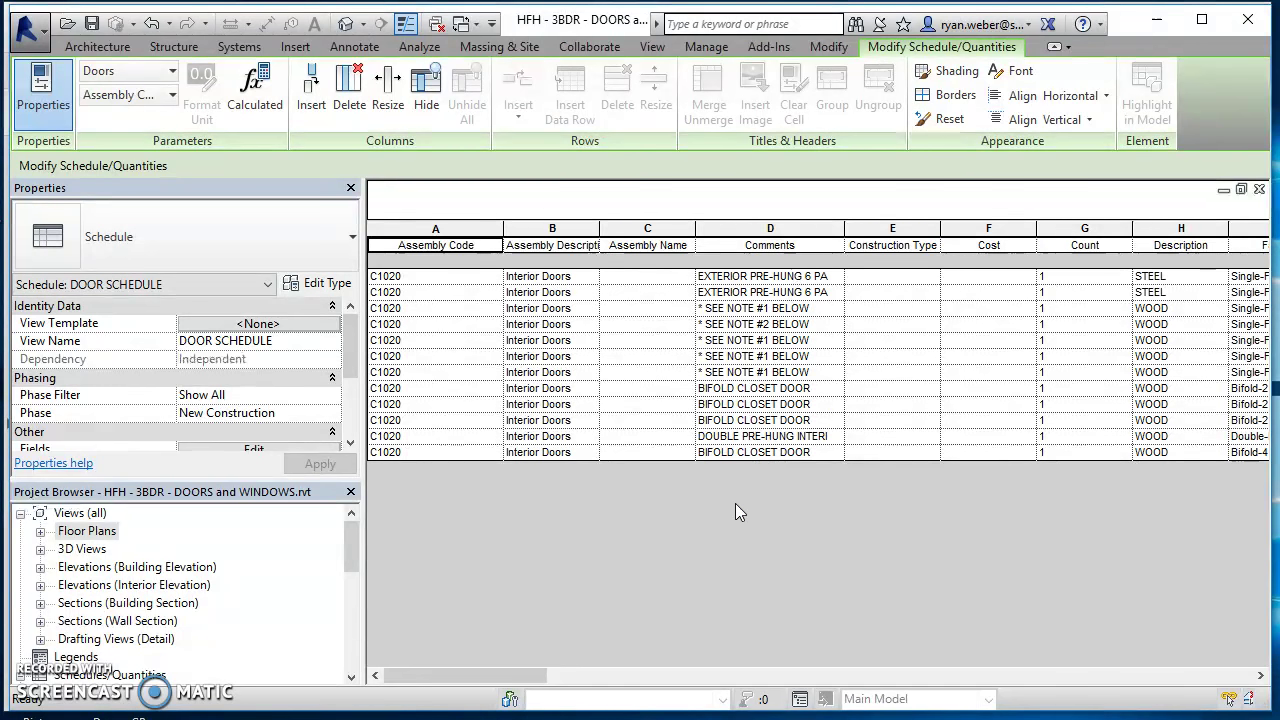
drag(541, 677, 638, 677)
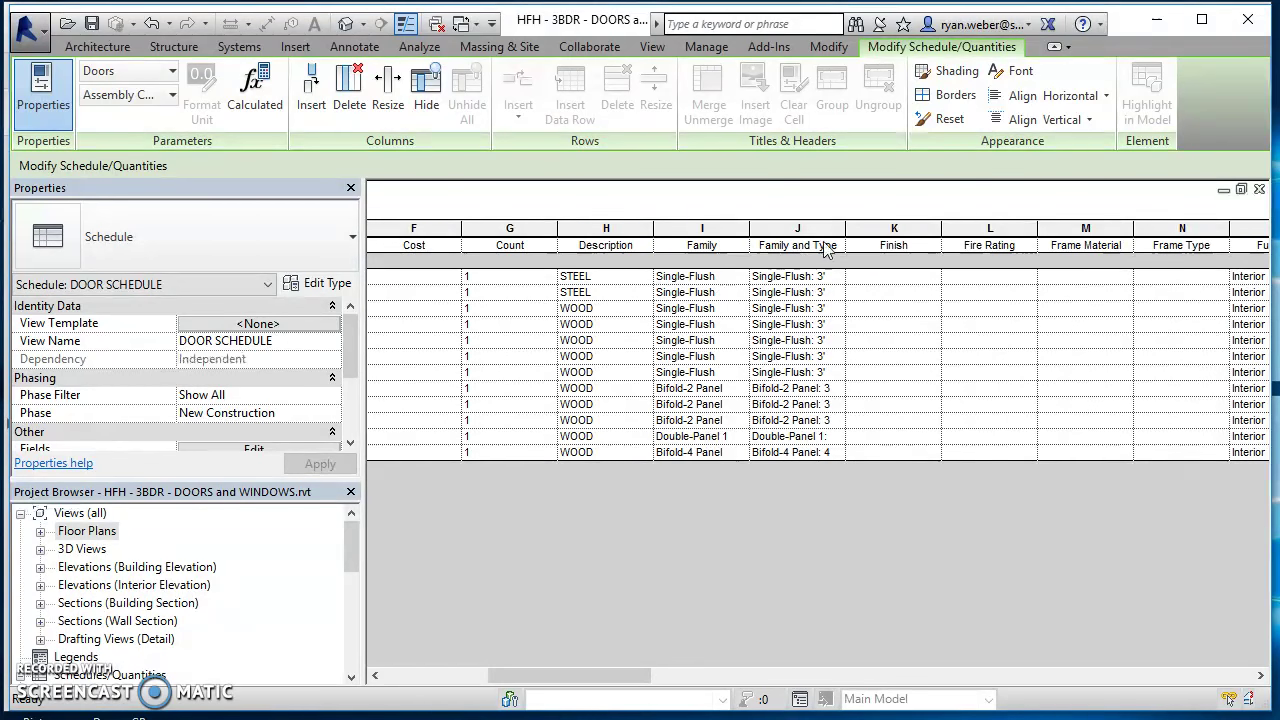
drag(847, 228, 889, 231)
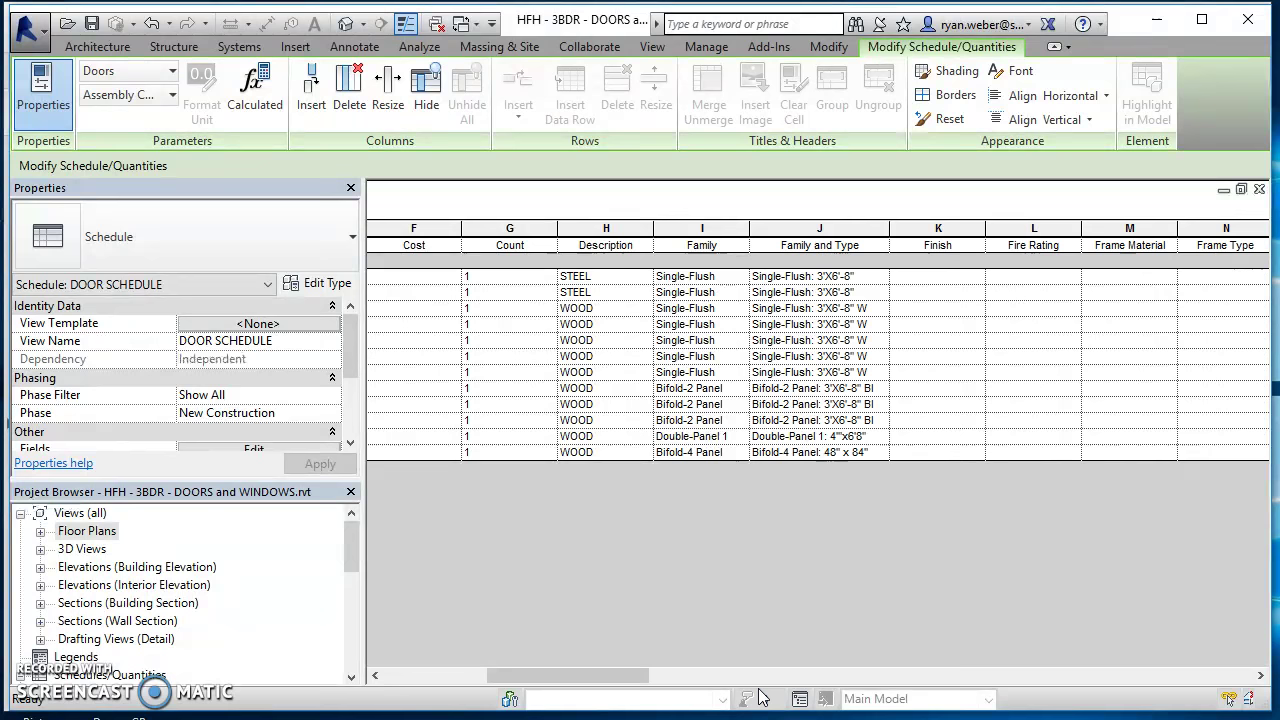
drag(636, 677, 1238, 701)
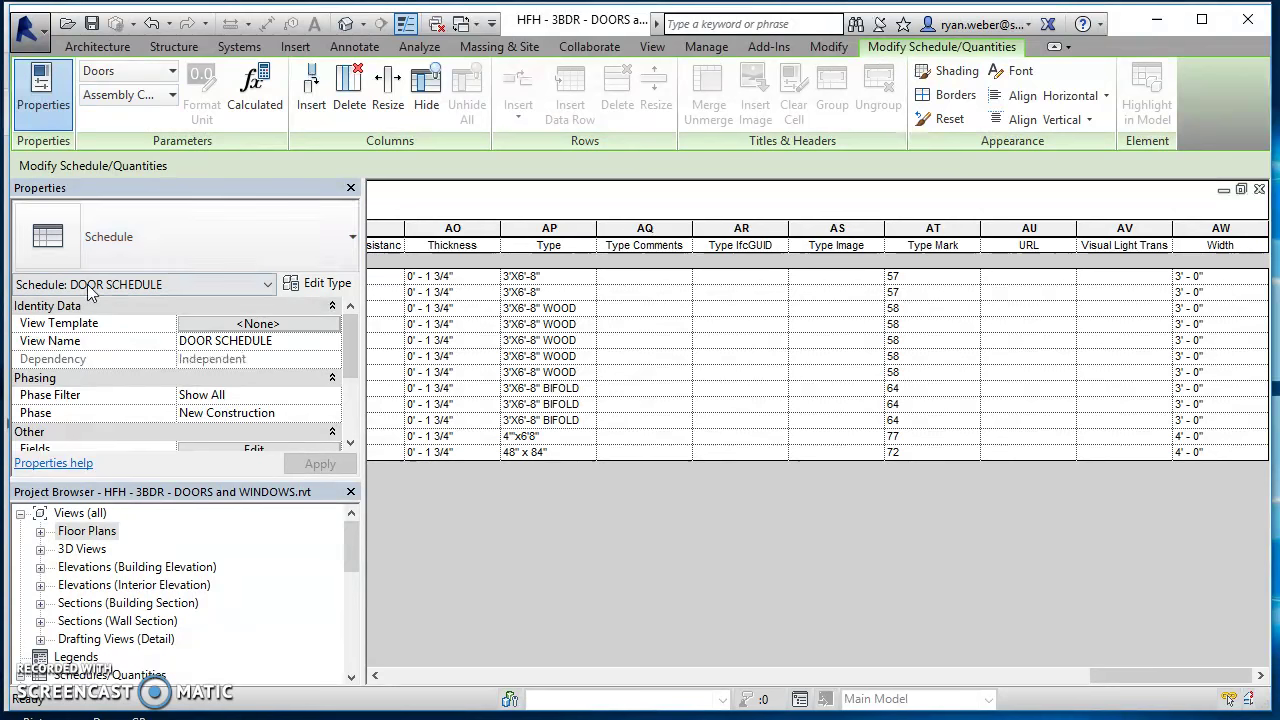
scroll(350, 400, down, 3)
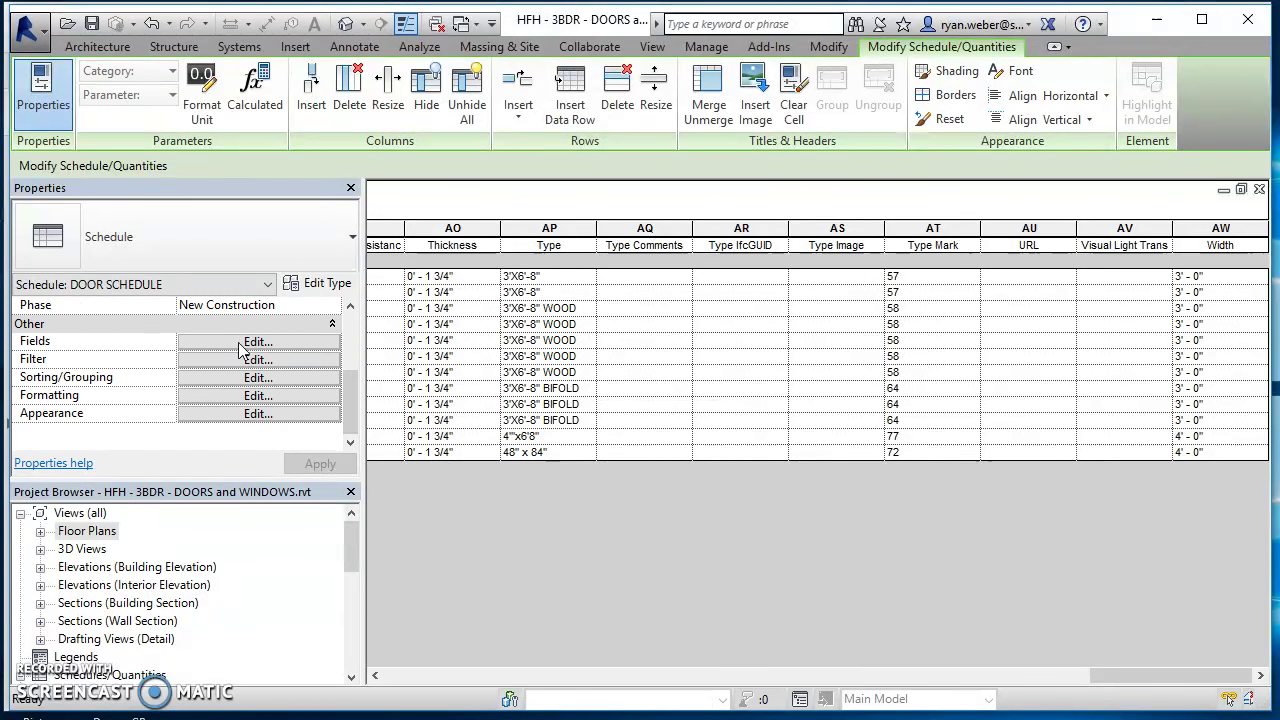
Reopen the schedule's fields and remove all scheduled fields, Assembly Code through Width
click(257, 342)
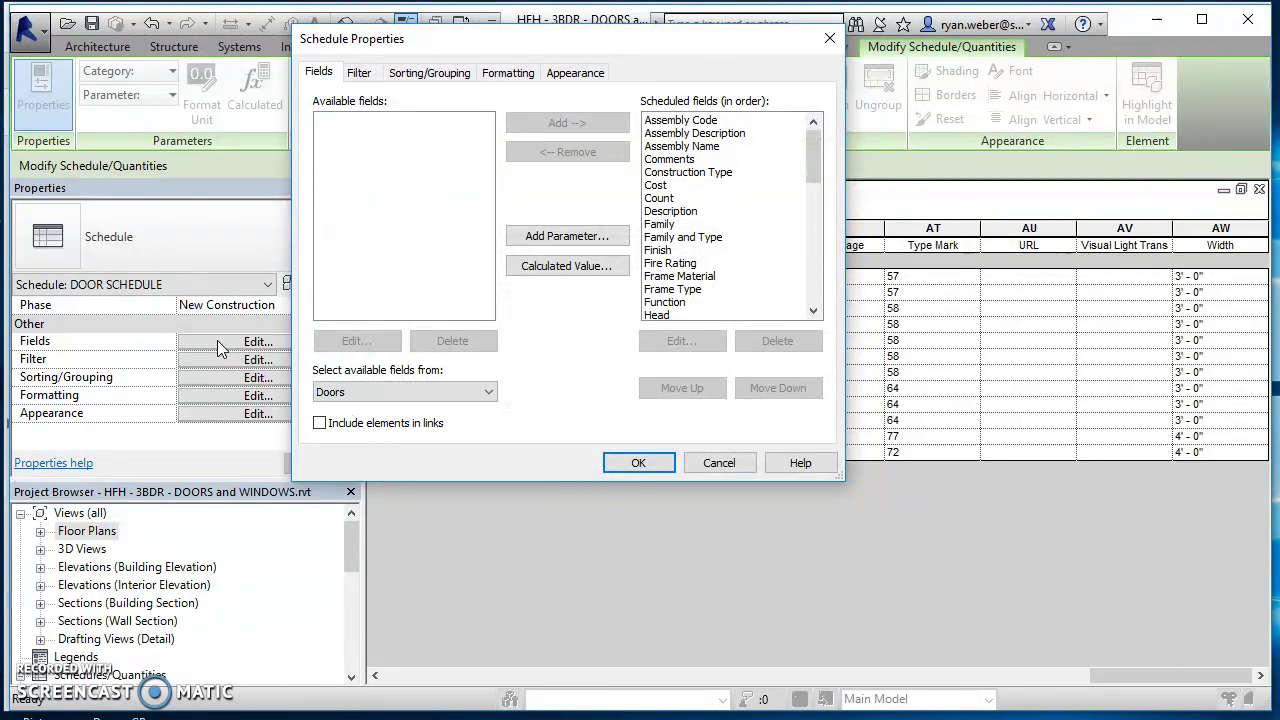
click(708, 122)
mouse_move(811, 147)
mouse_down()
mouse_move(836, 252)
mouse_move(771, 294)
mouse_move(801, 254)
mouse_move(812, 140)
mouse_up()
shift+click(697, 303)
click(530, 155)
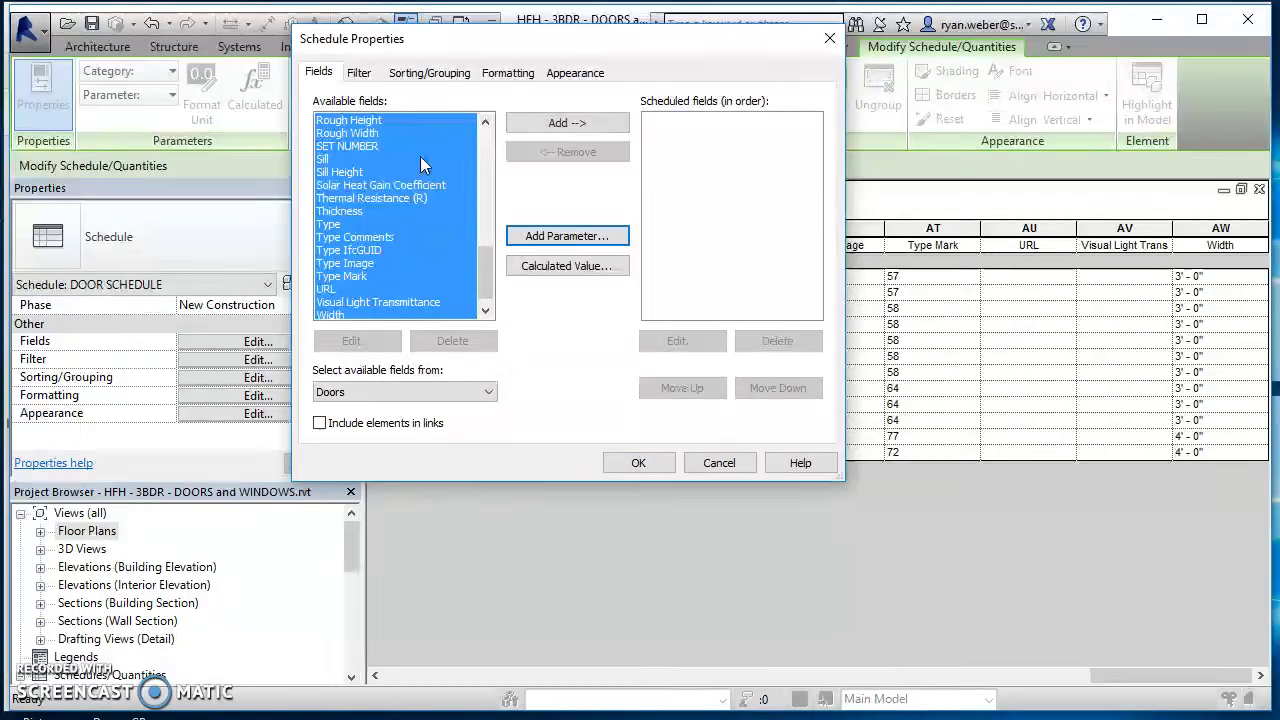
click(380, 147)
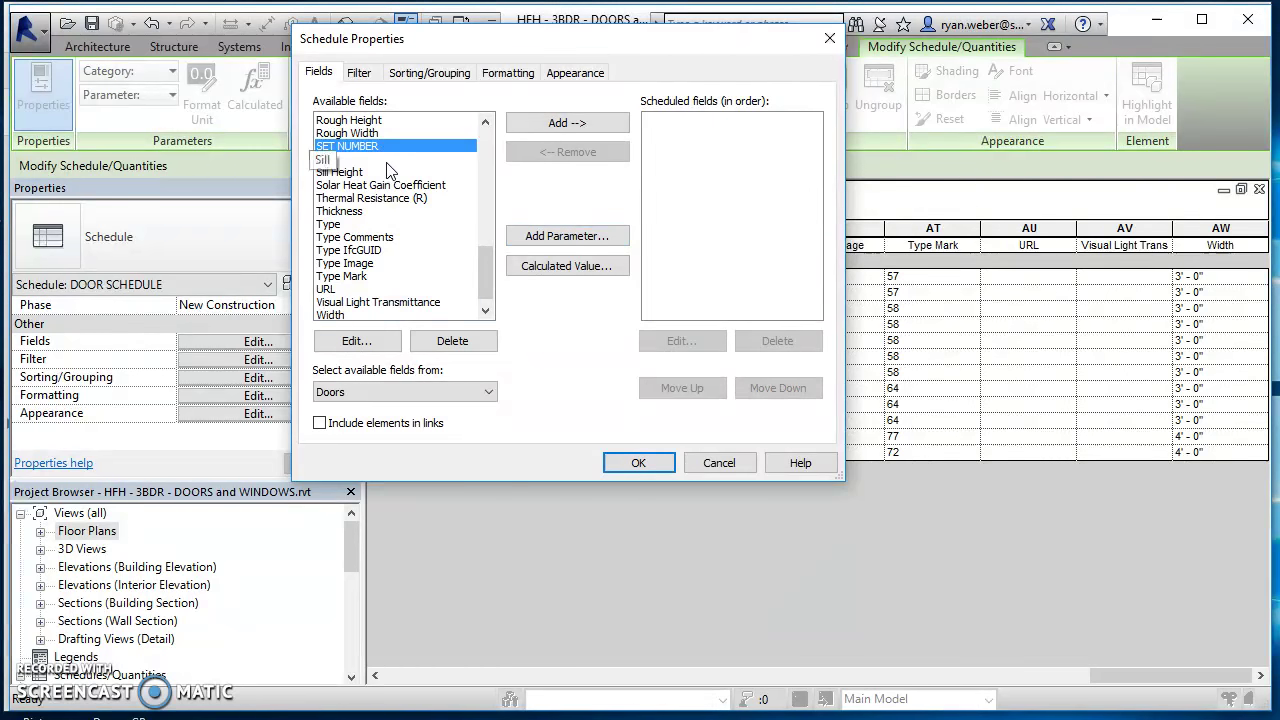
Add Width, Mark, Height and Comments as fields, then move Mark to the top
double_click(347, 316)
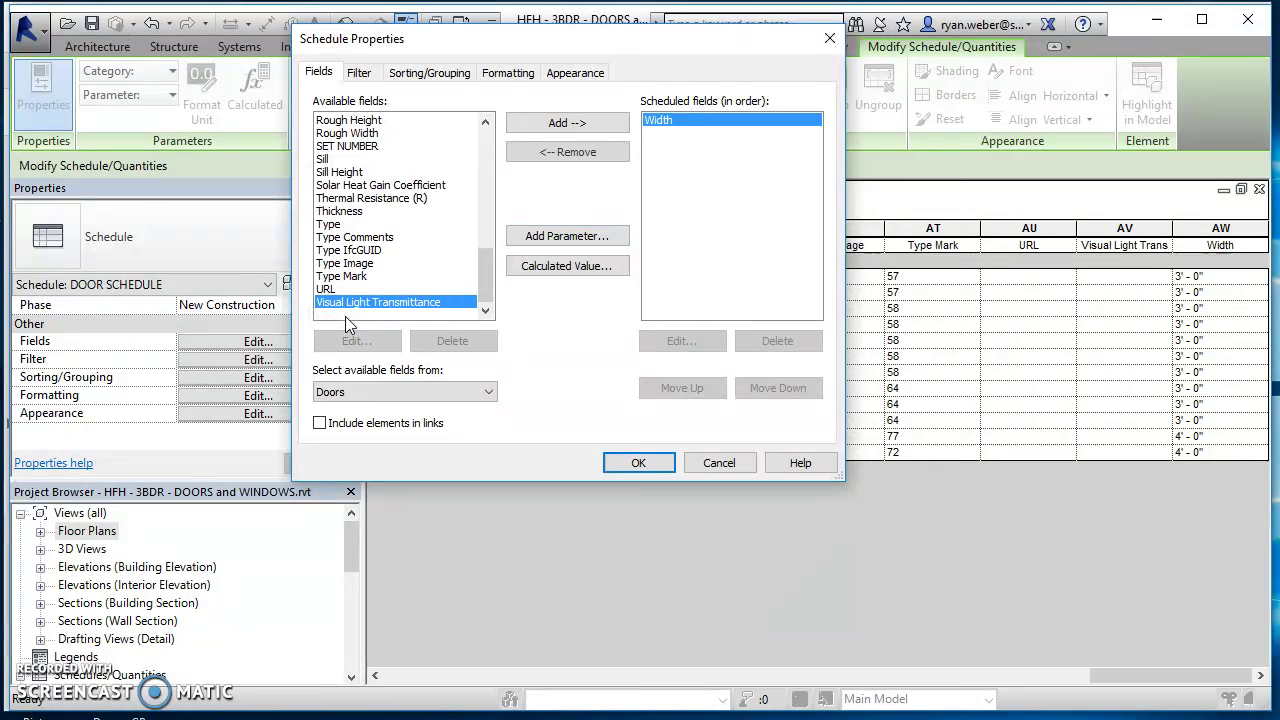
click(342, 172)
key(m)
double_click(337, 133)
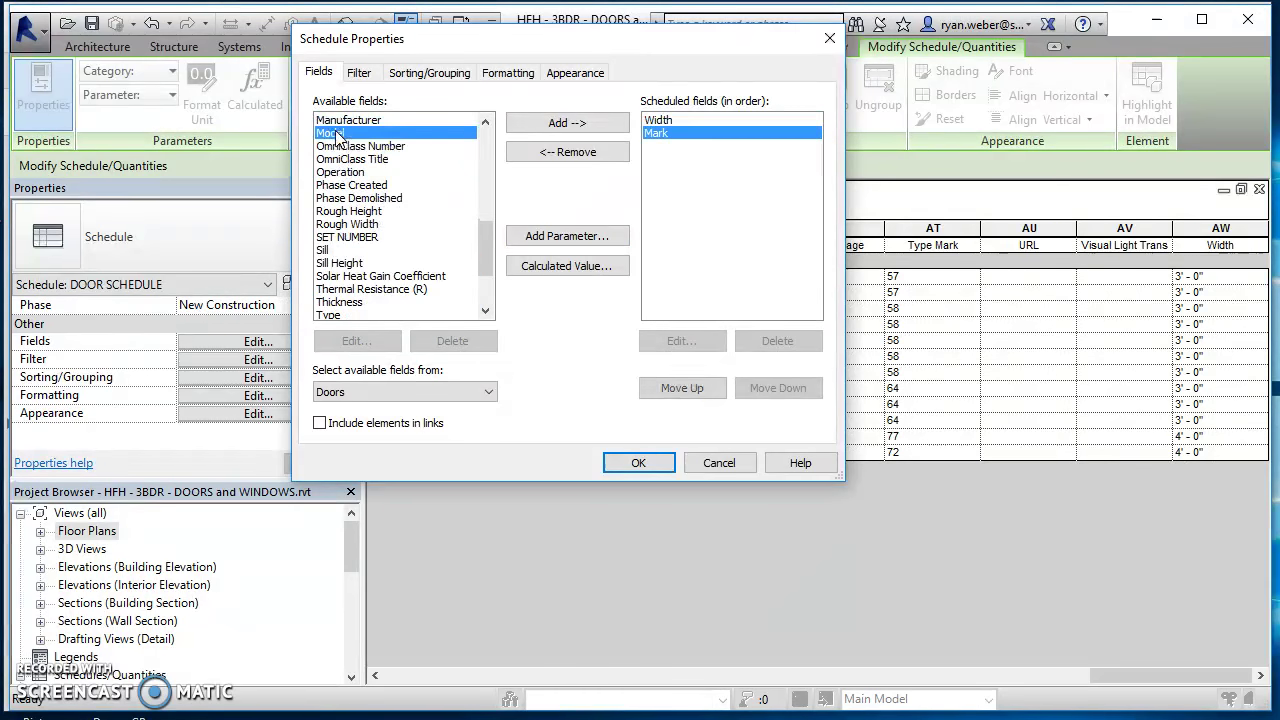
click(405, 198)
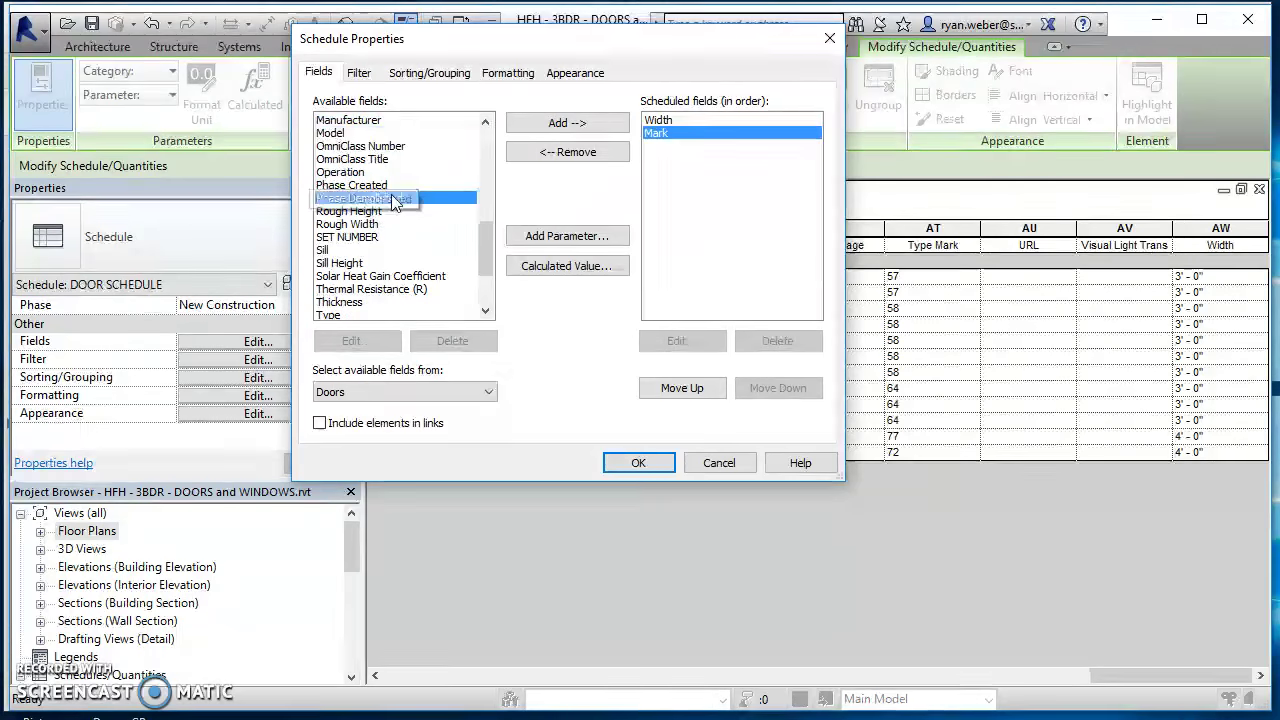
key(h)
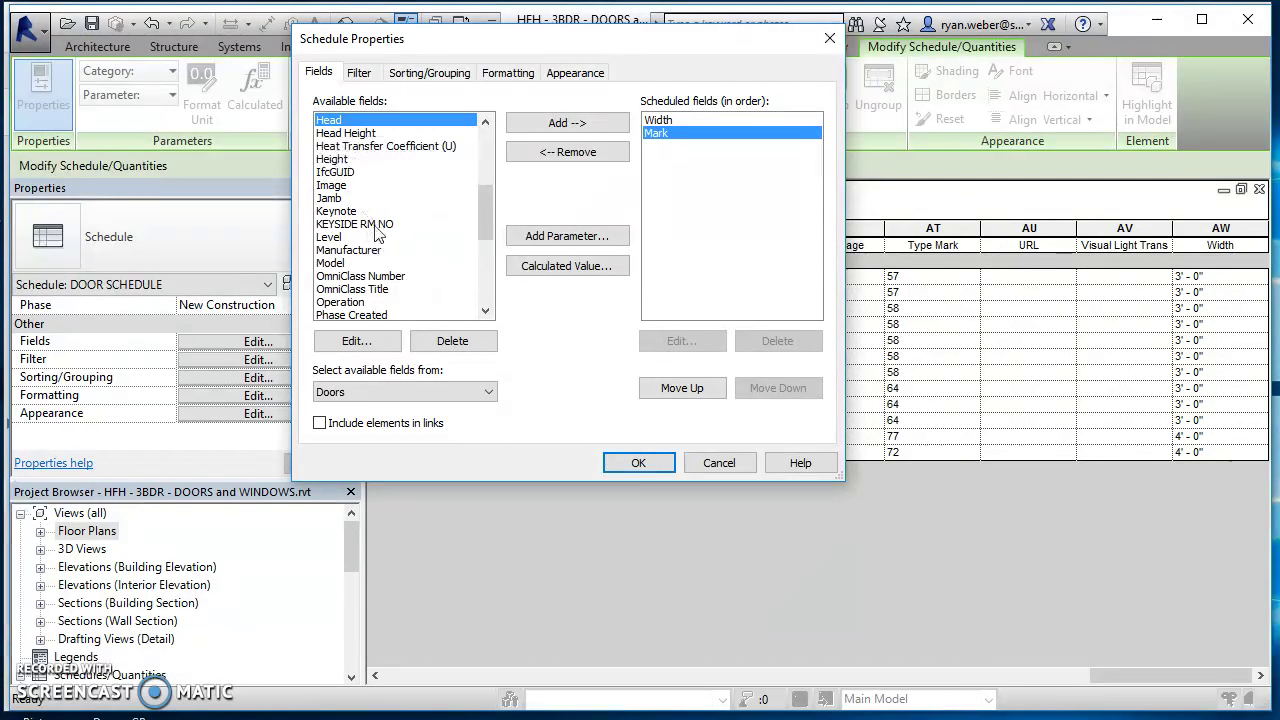
scroll(386, 222, up, 1)
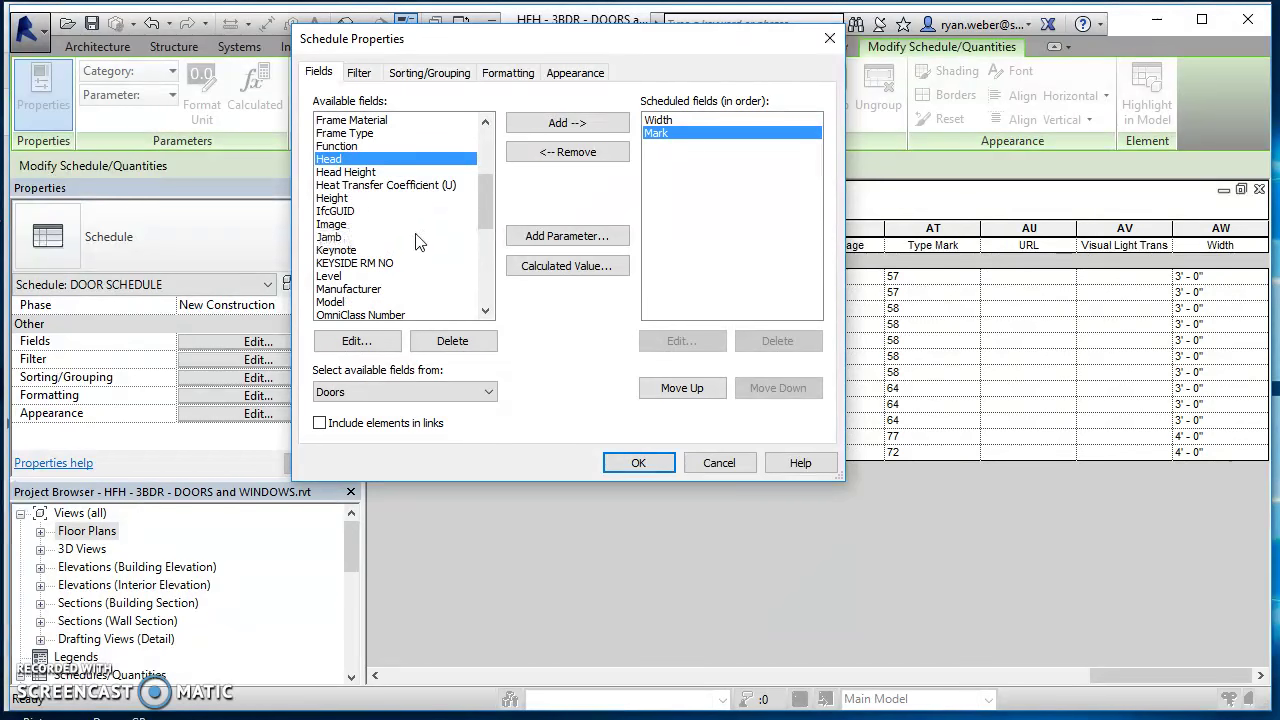
double_click(362, 199)
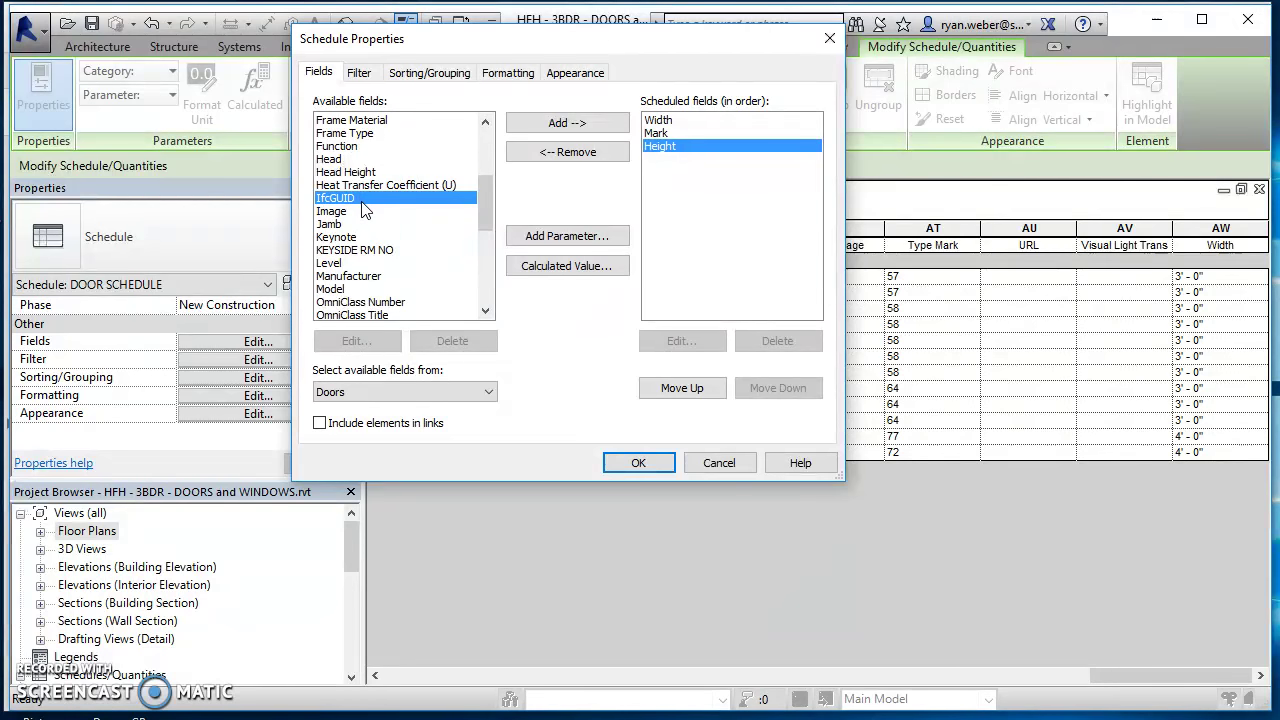
click(372, 240)
key(c)
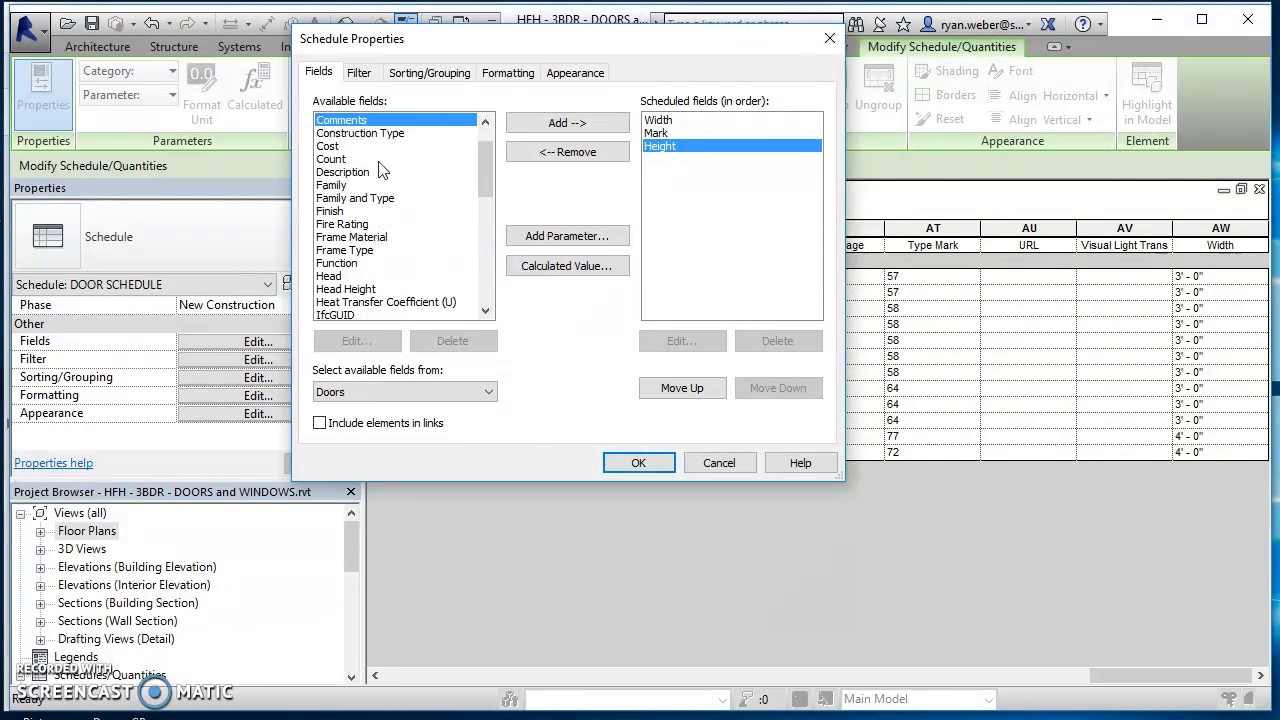
double_click(362, 122)
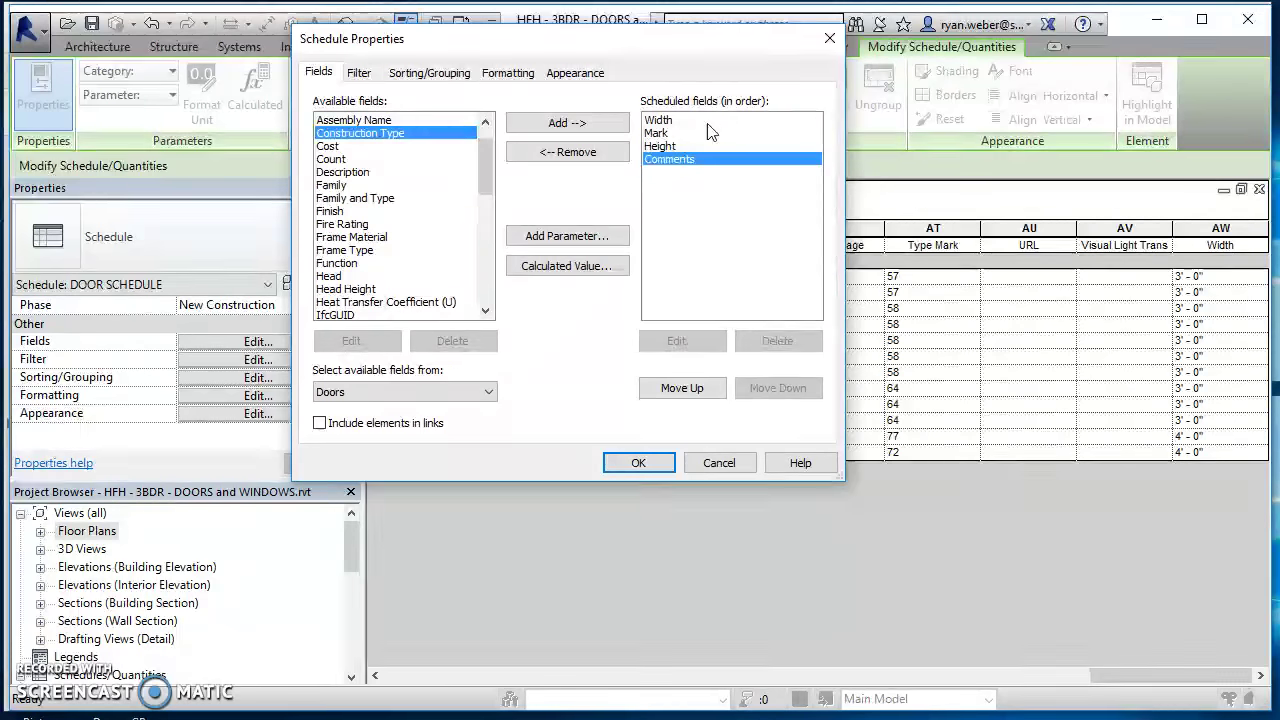
click(676, 133)
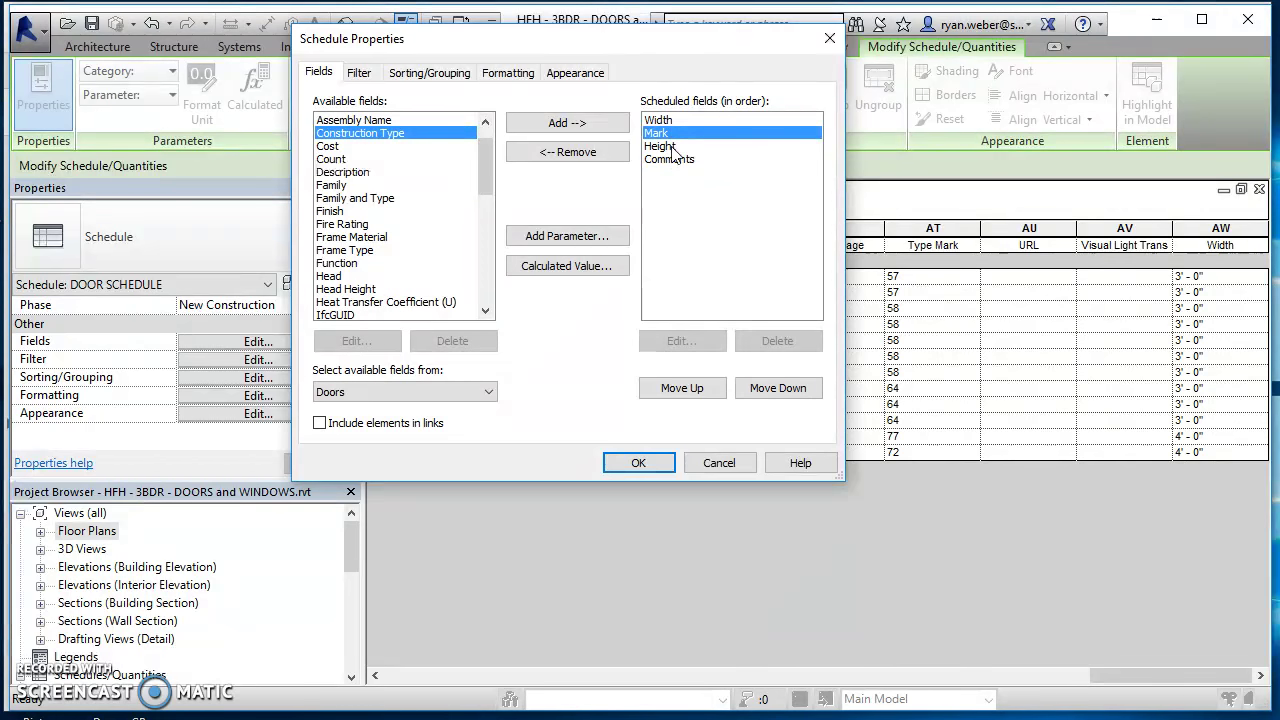
click(700, 388)
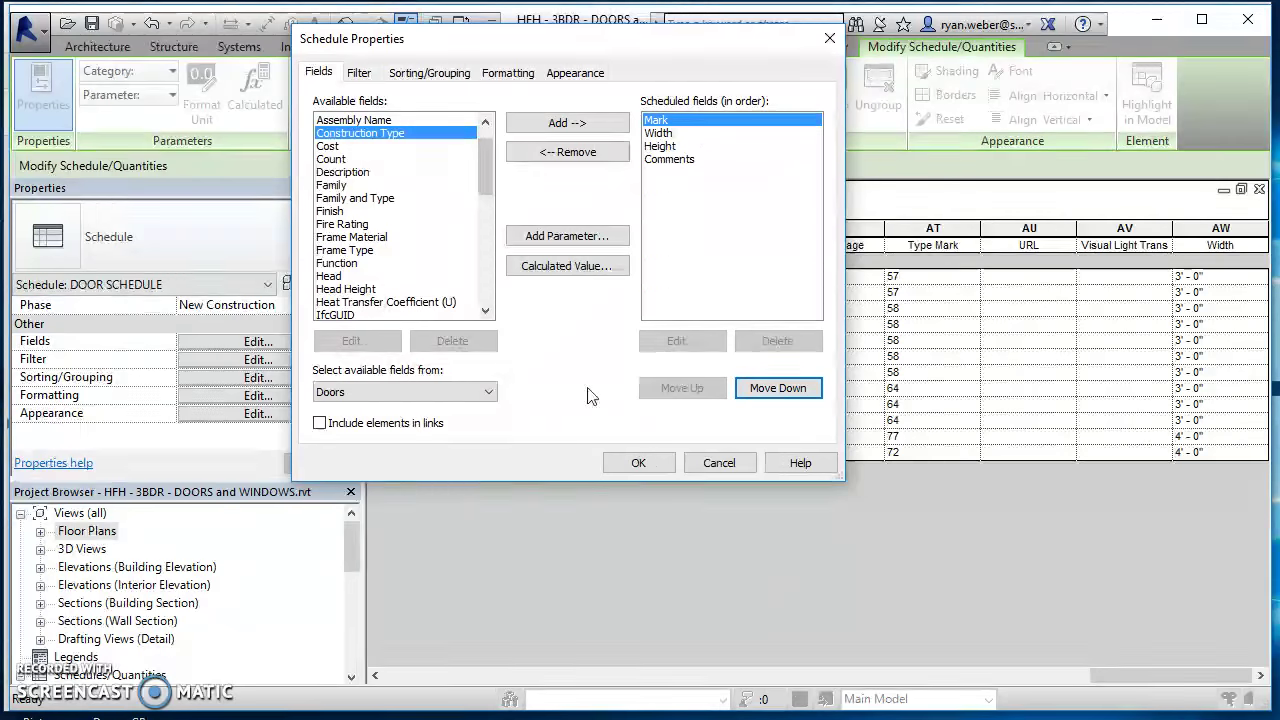
Show the door schedule's Filter settings, leaving no filter applied
click(366, 75)
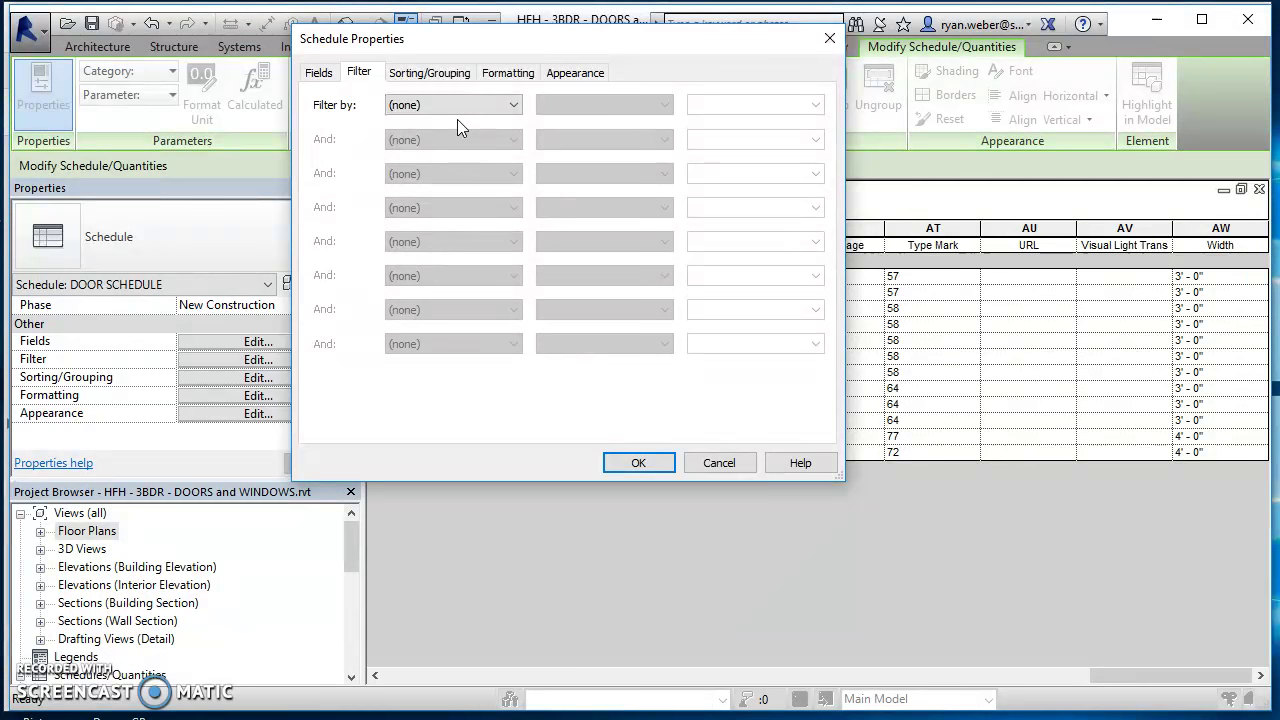
Sort the door schedule by Mark in ascending order
click(417, 82)
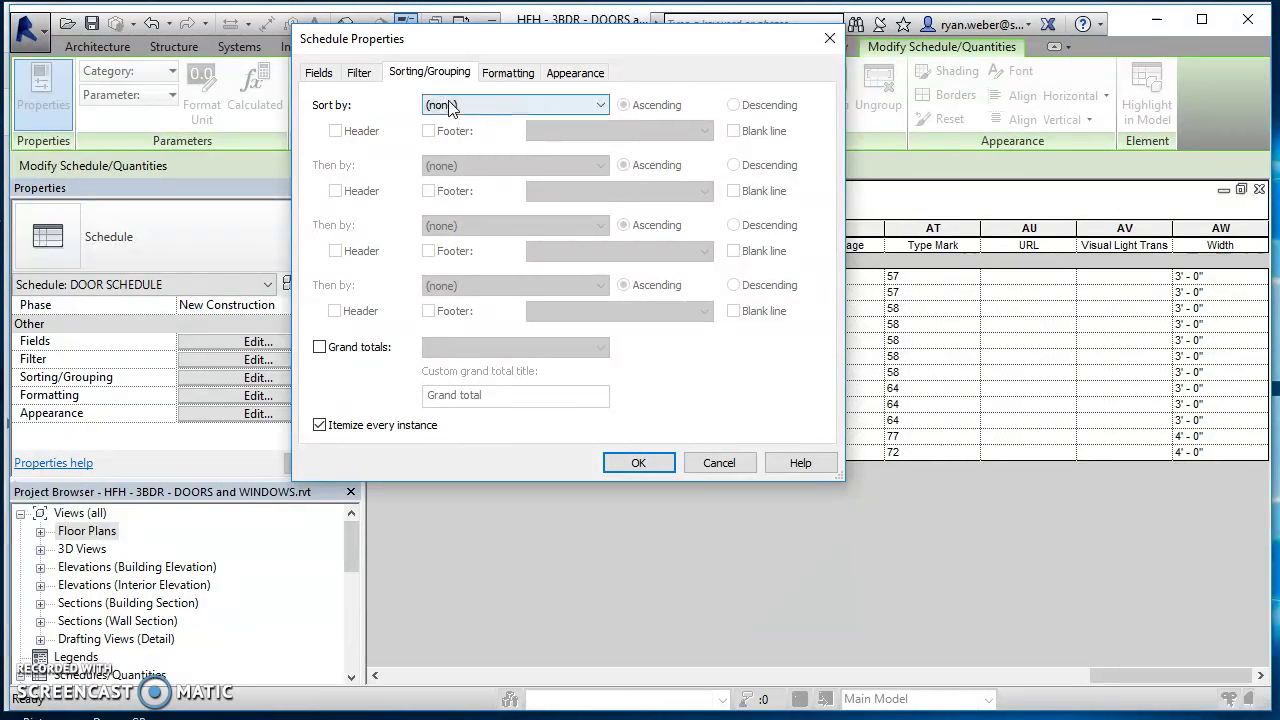
click(449, 108)
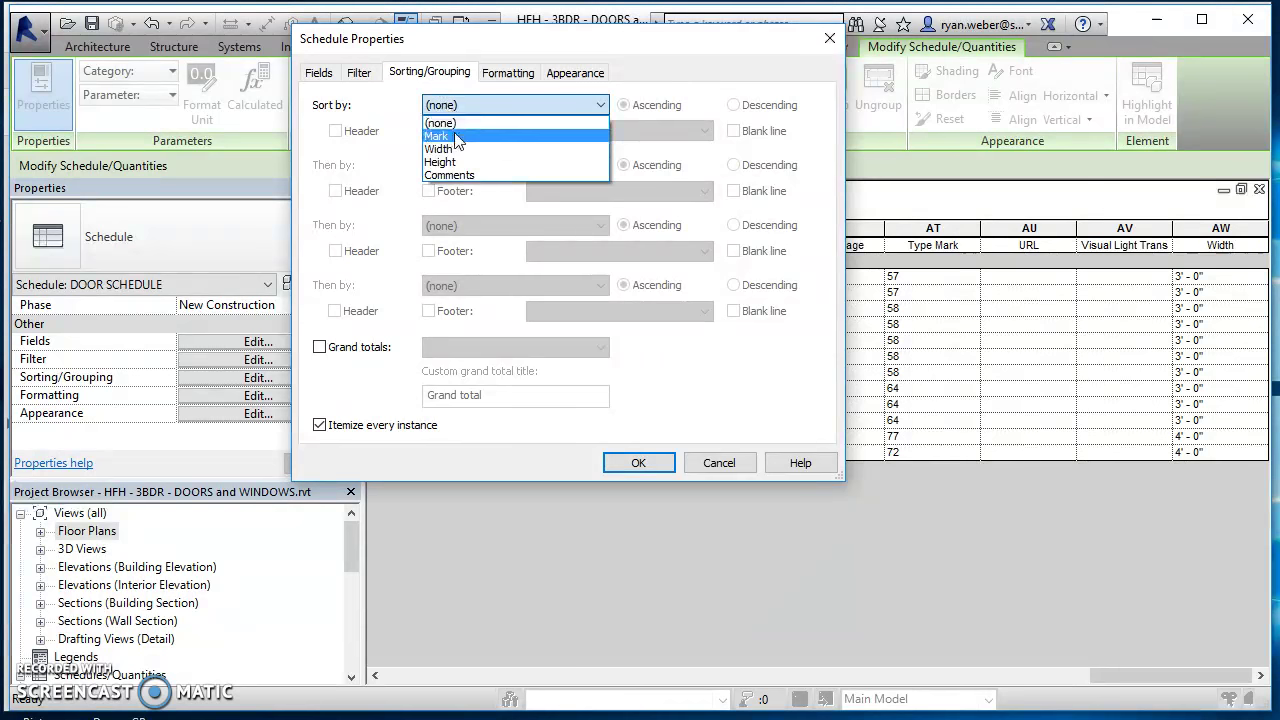
click(455, 136)
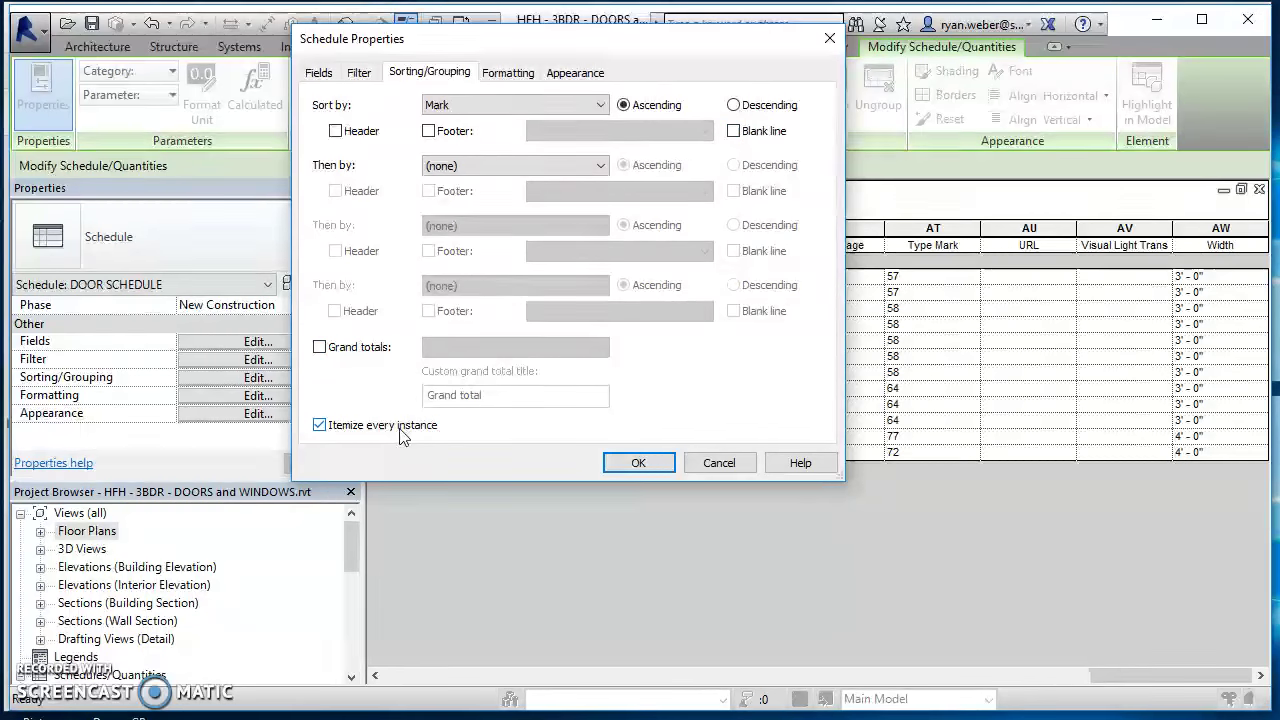
Rename the Mark and Width headings to MARK and WIDTH, centring both columns
click(503, 76)
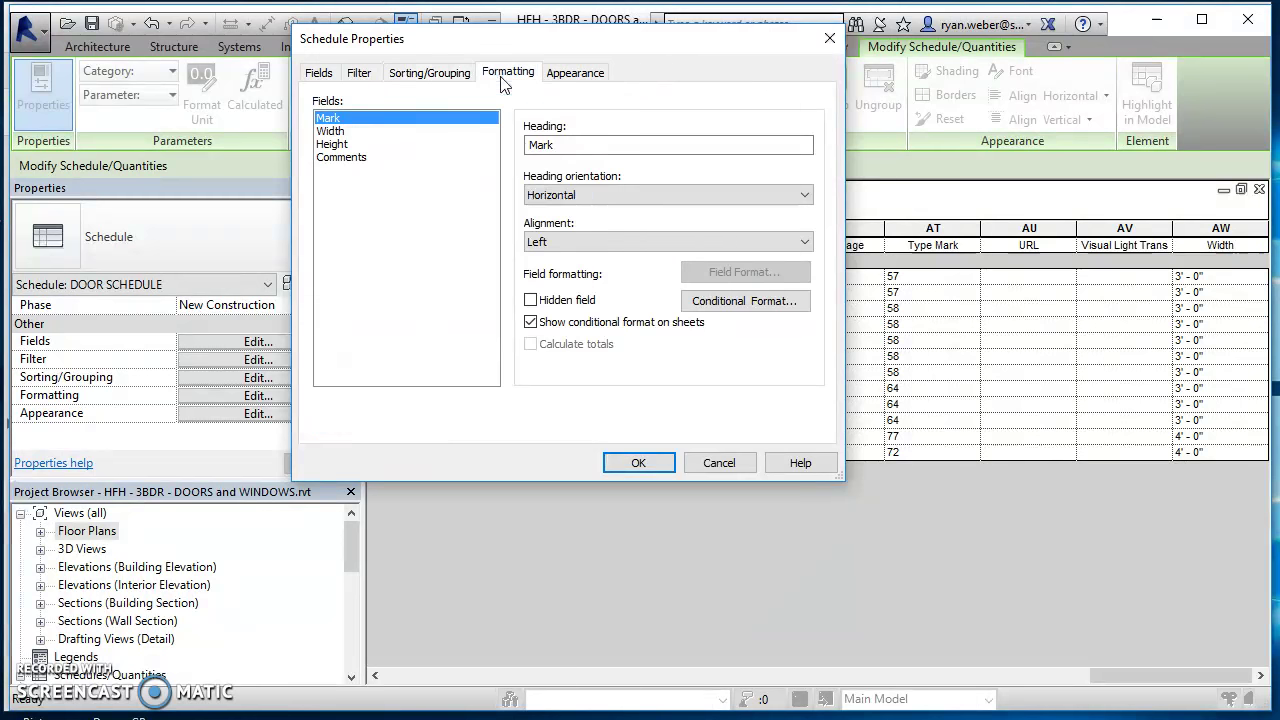
double_click(605, 141)
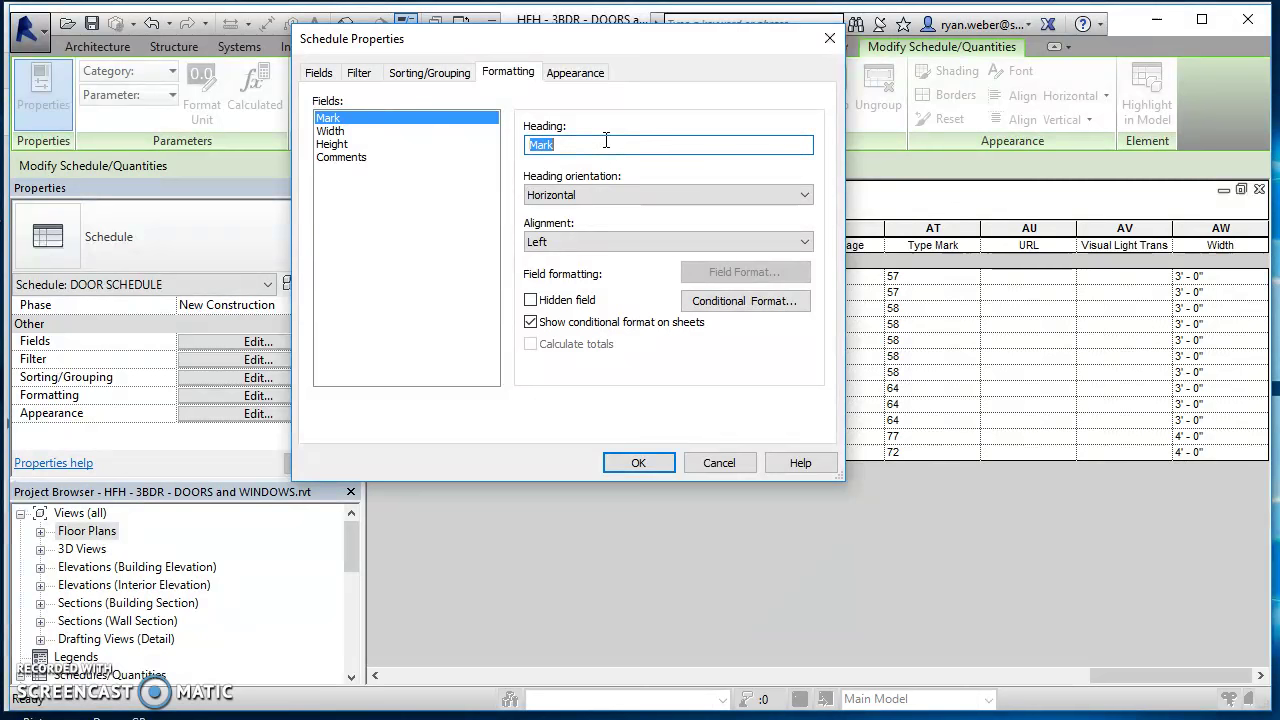
text(MARK)
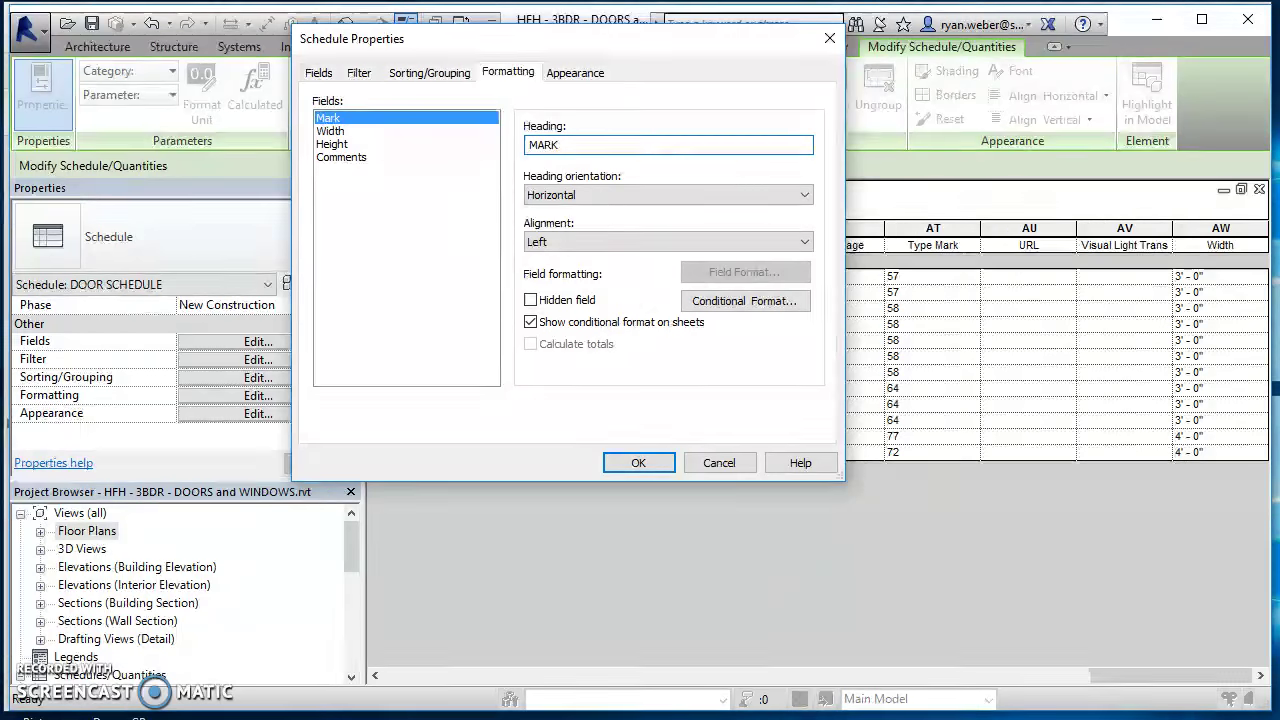
click(611, 193)
click(611, 193)
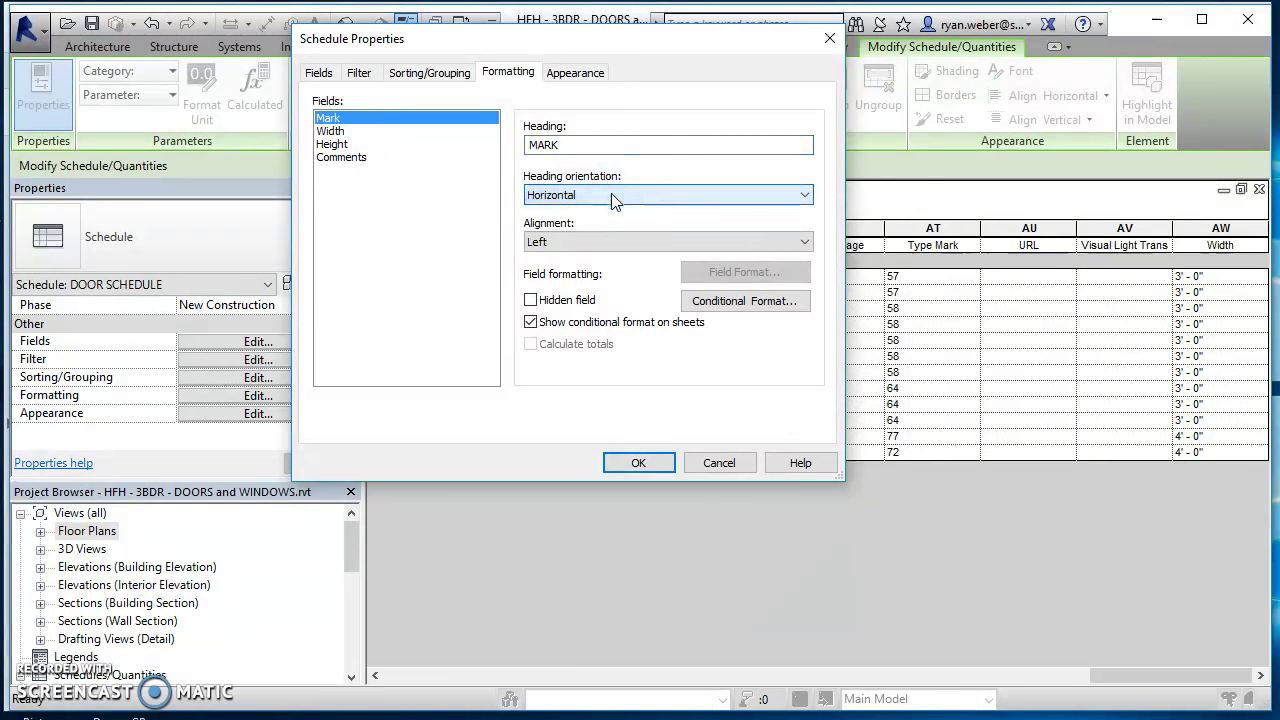
click(612, 252)
click(615, 273)
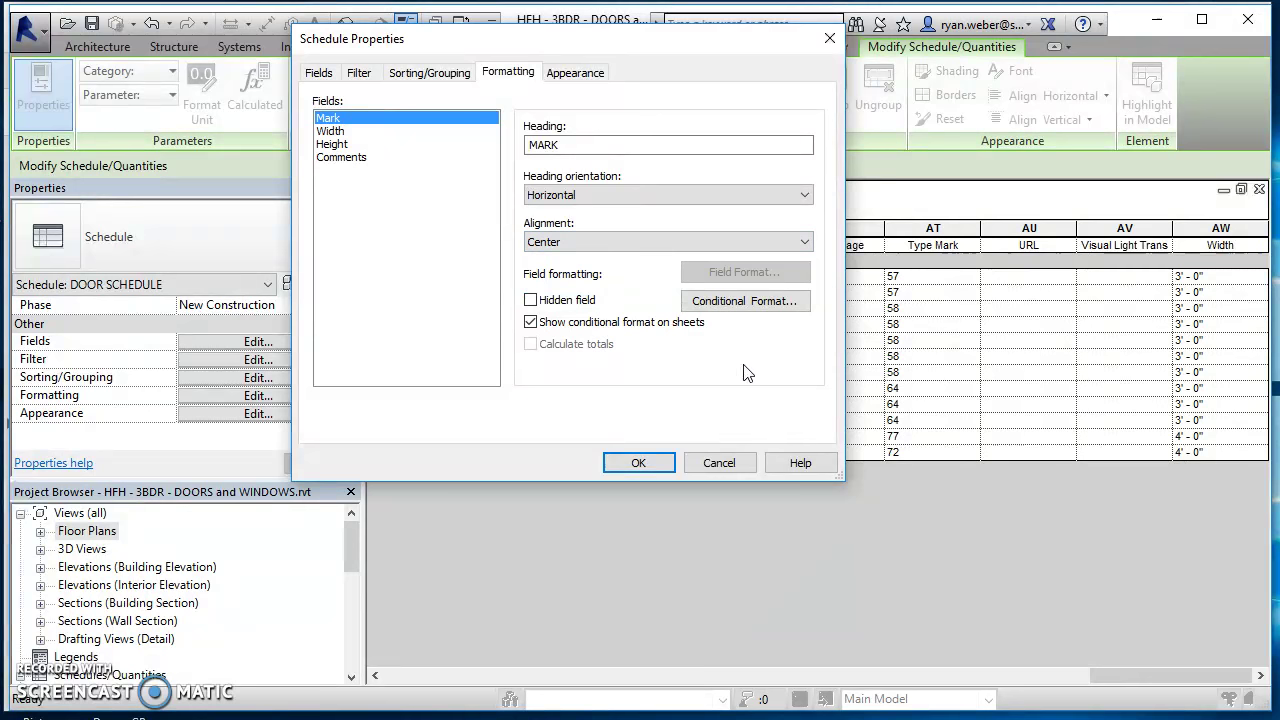
click(333, 131)
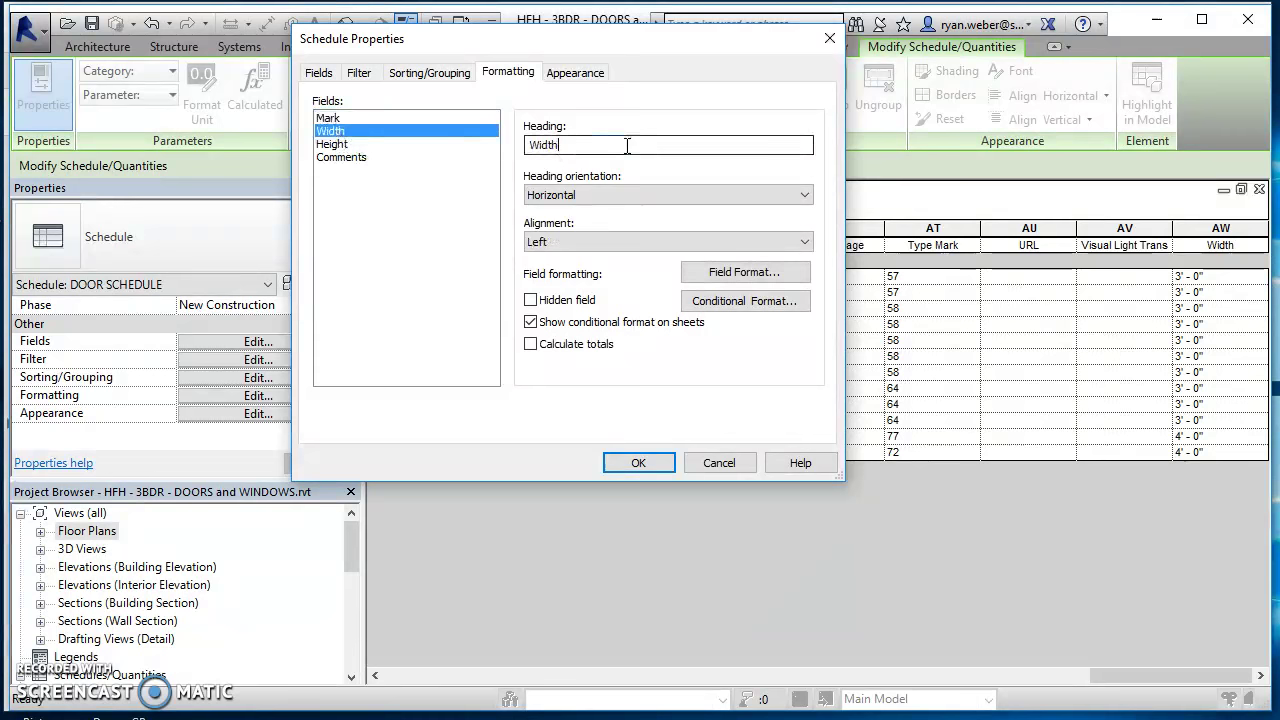
double_click(629, 144)
text(WIDTH)
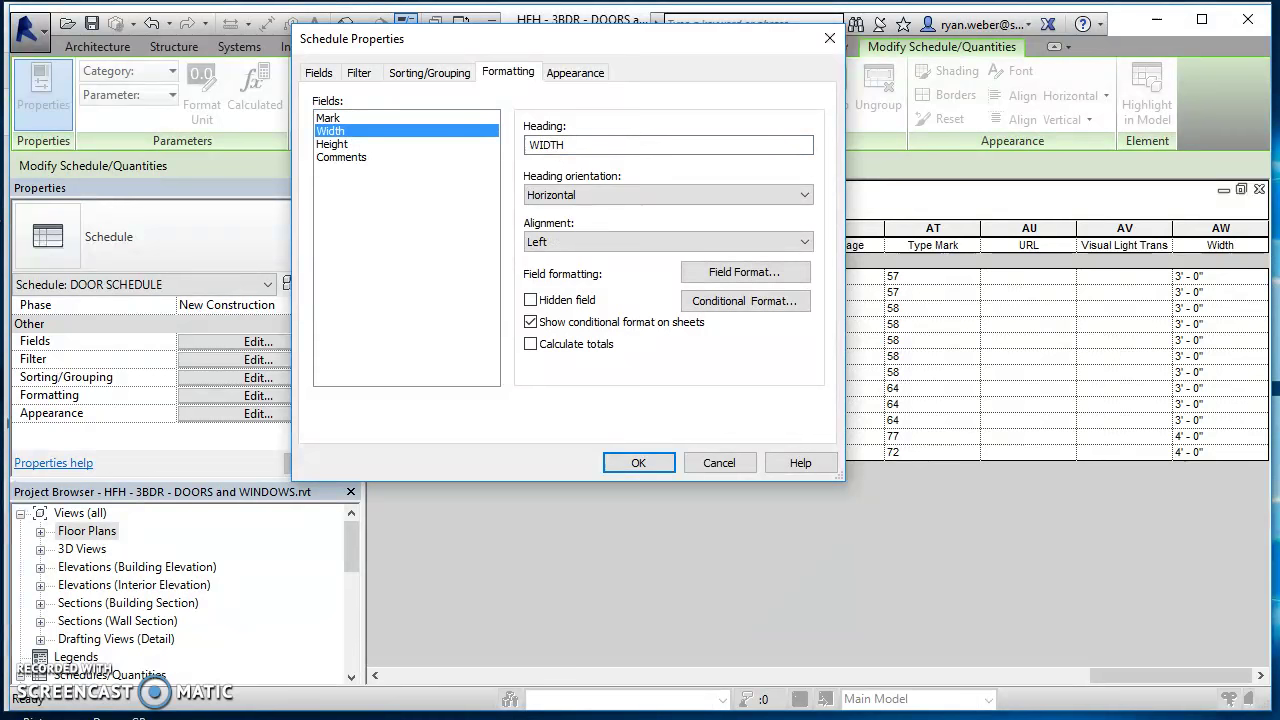
click(591, 242)
click(580, 271)
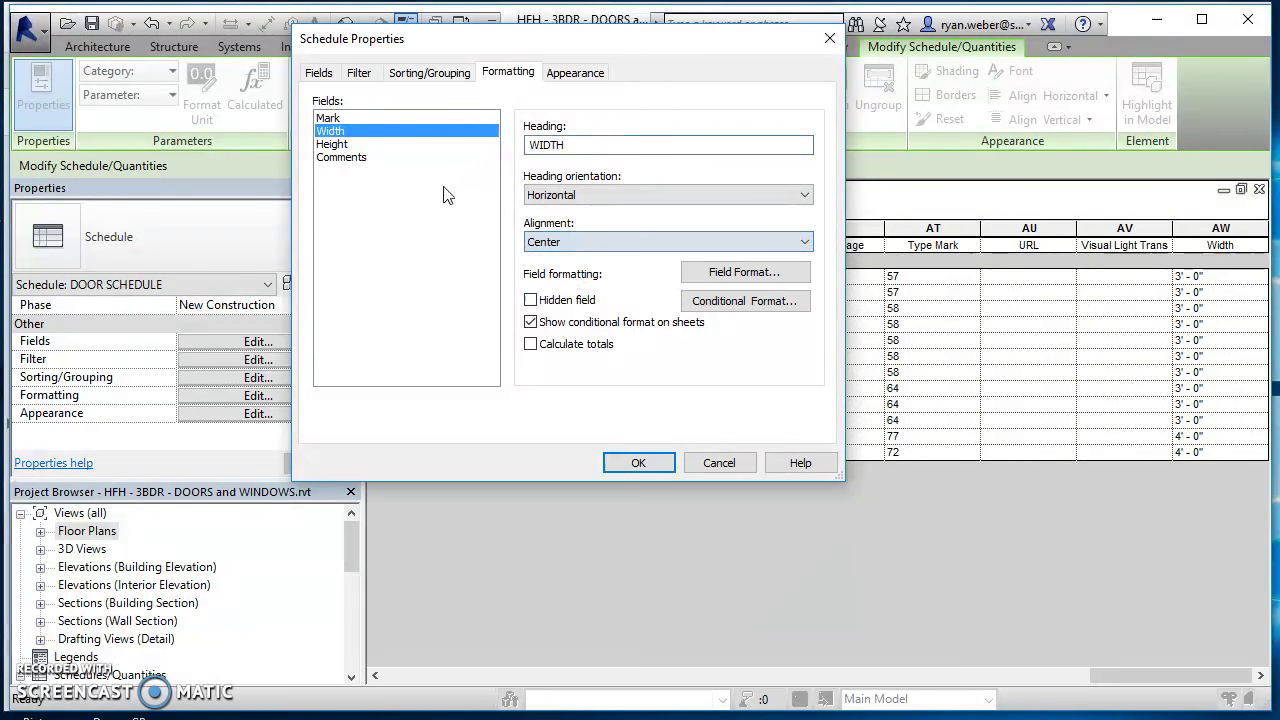
Rename Height to HEIGHT (centred) and Comments to NOTES, keeping NOTES left-aligned
click(386, 146)
double_click(591, 144)
text(GHT)
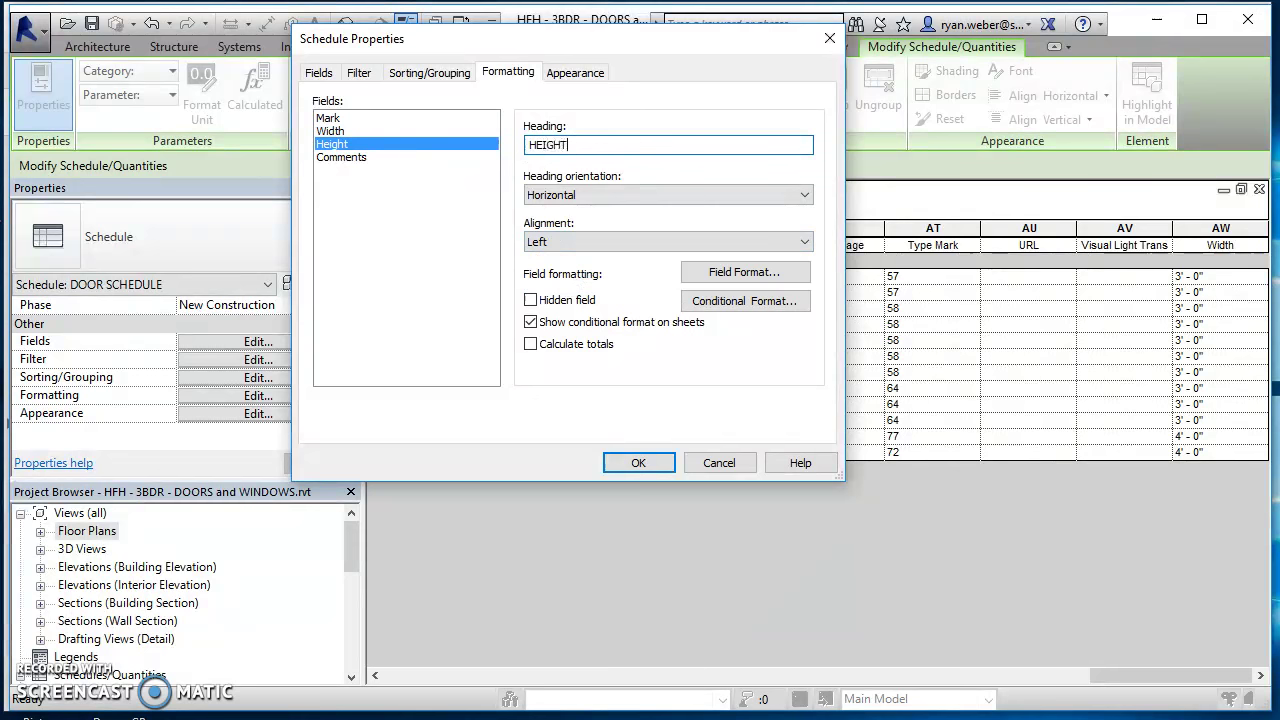
key(Tab)
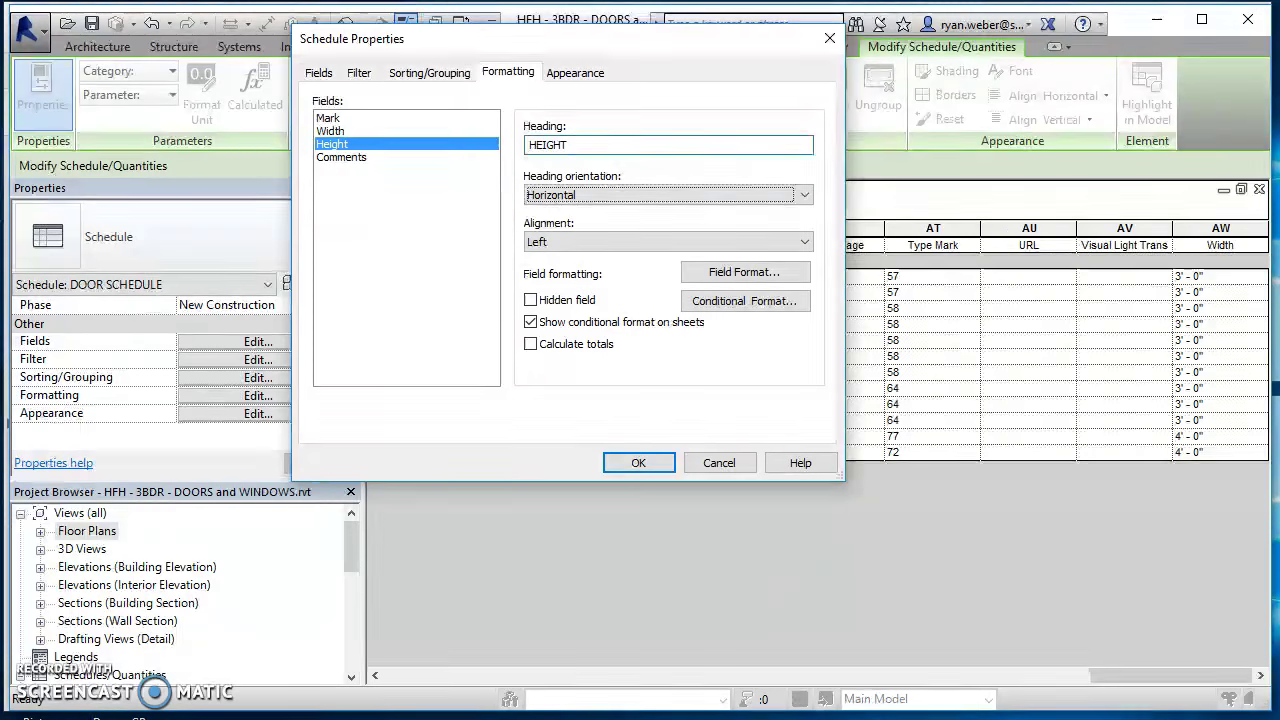
click(598, 241)
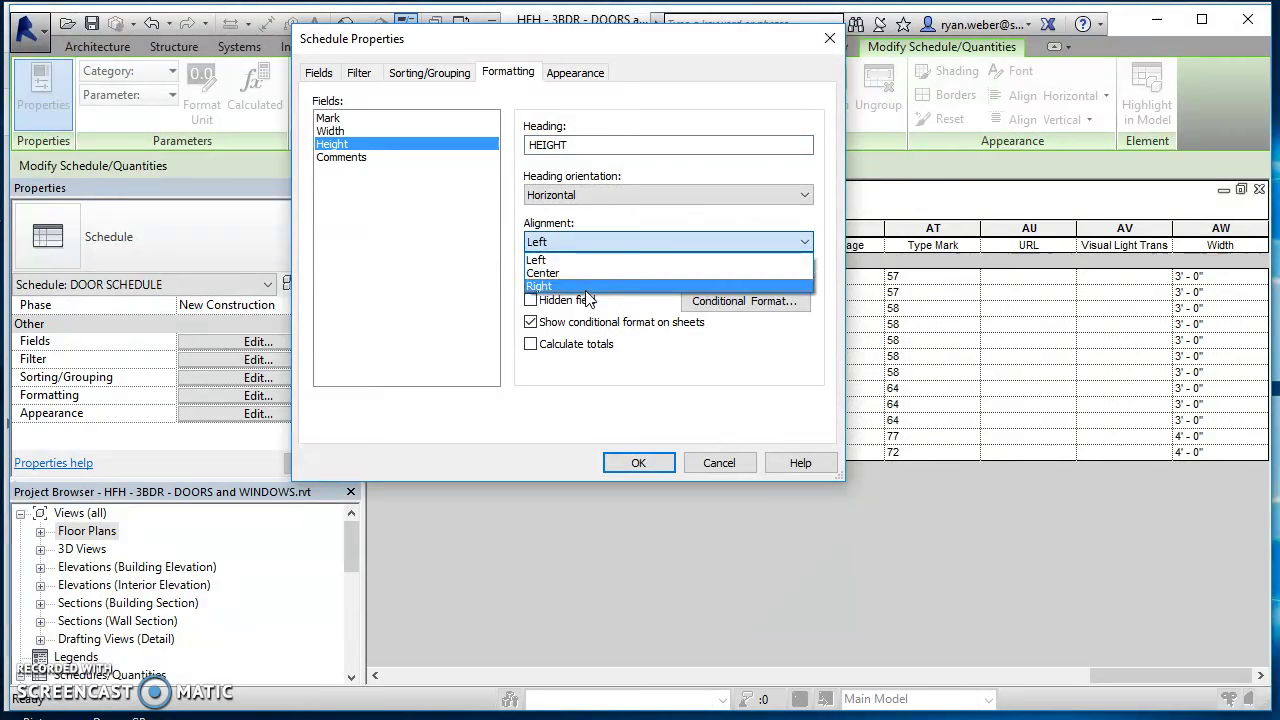
click(580, 271)
click(395, 157)
double_click(608, 144)
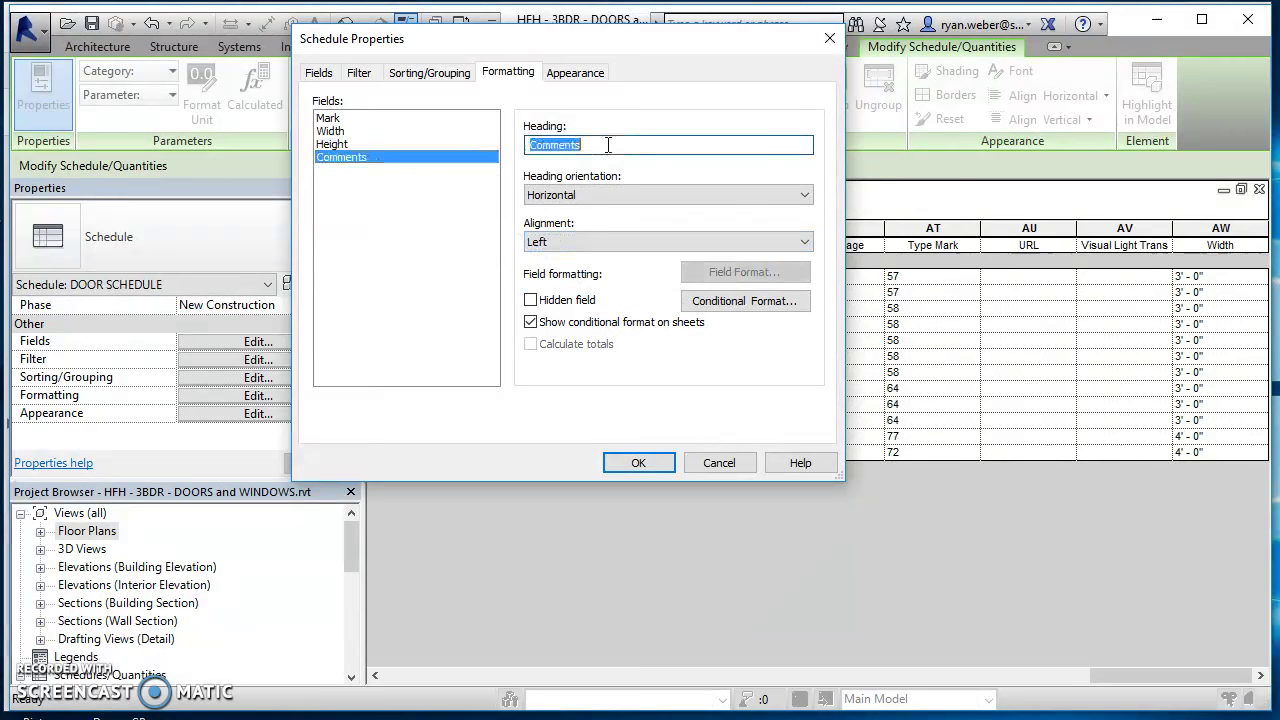
click(612, 144)
double_click(612, 145)
text(NOTES)
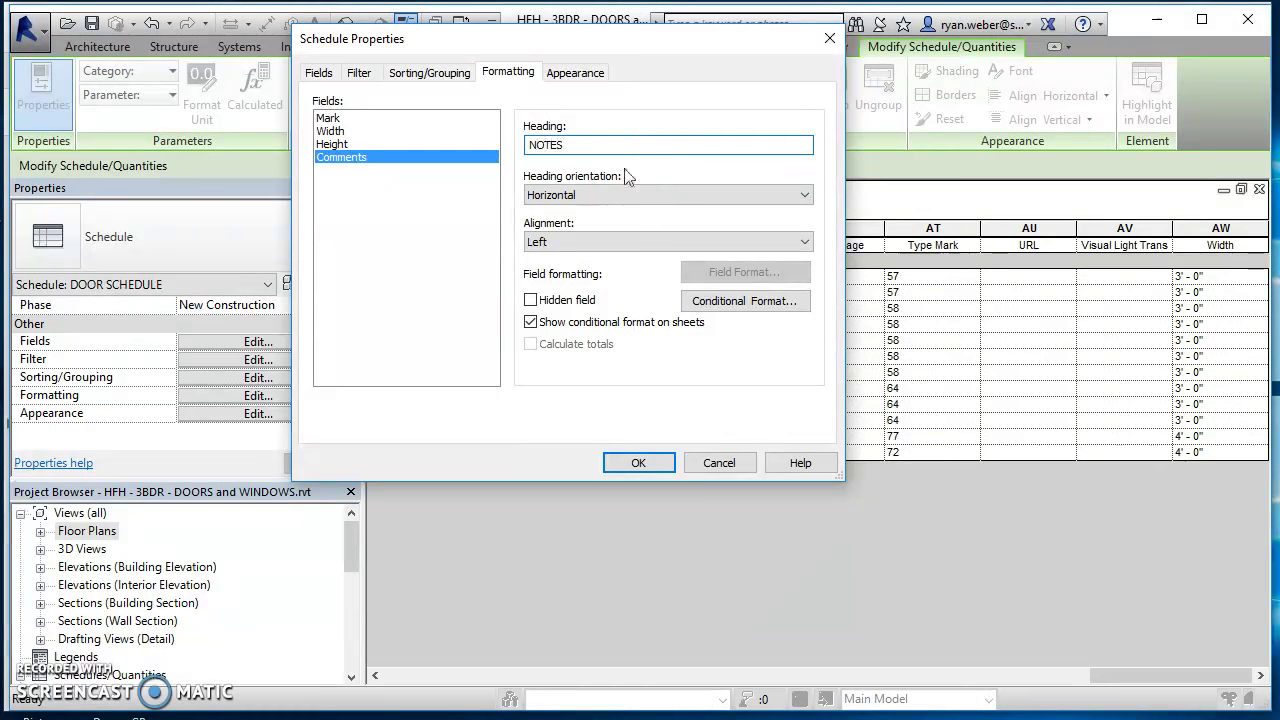
click(595, 242)
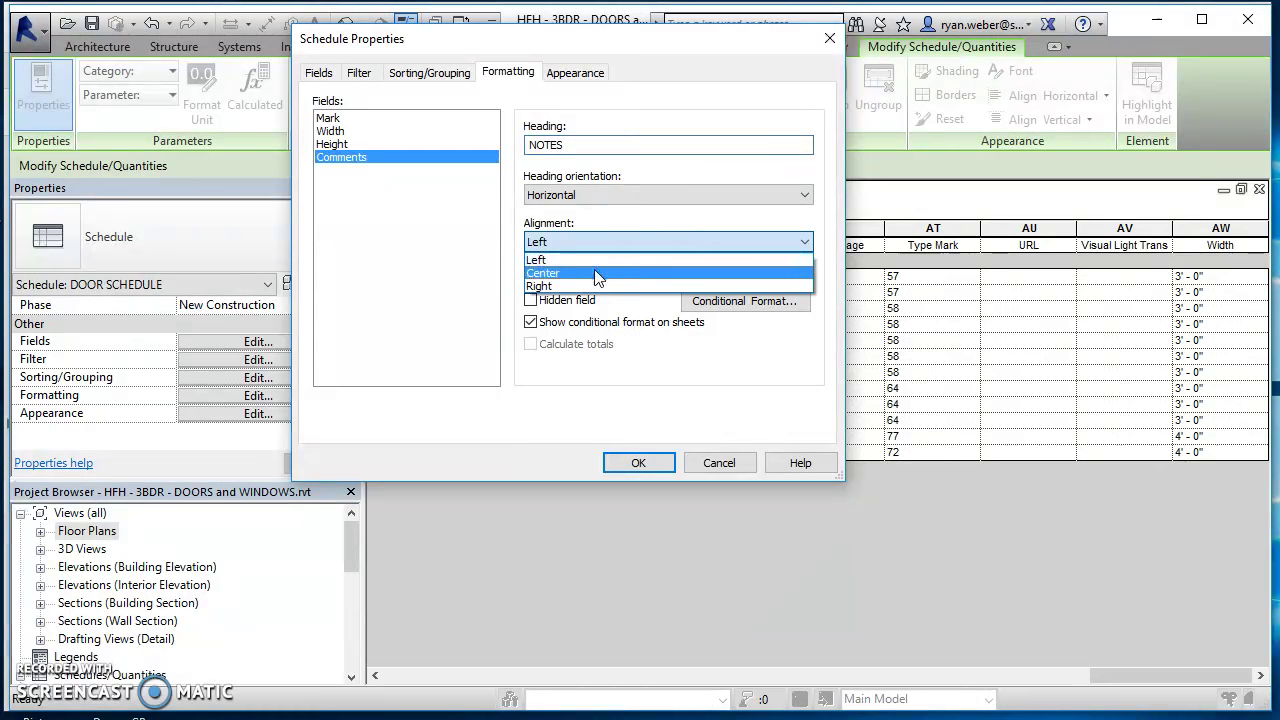
click(591, 256)
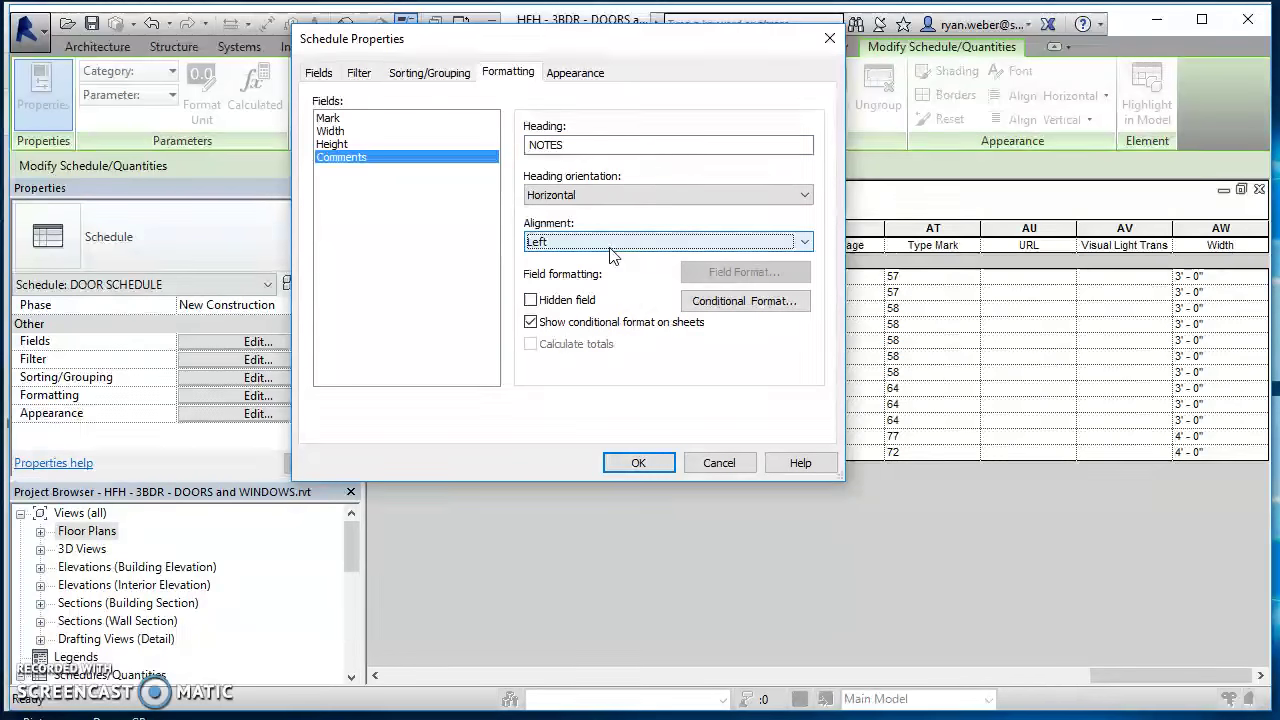
Remove the blank row before the data in Appearance and apply the schedule properties
click(566, 74)
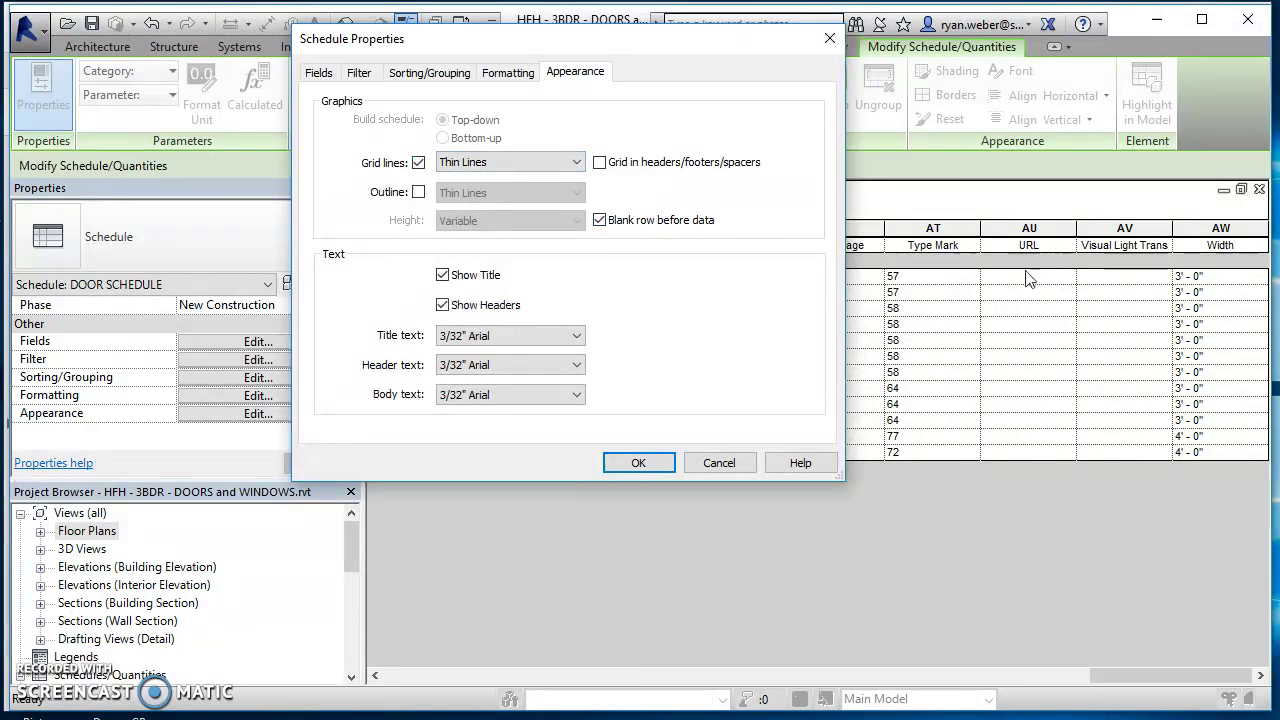
click(600, 221)
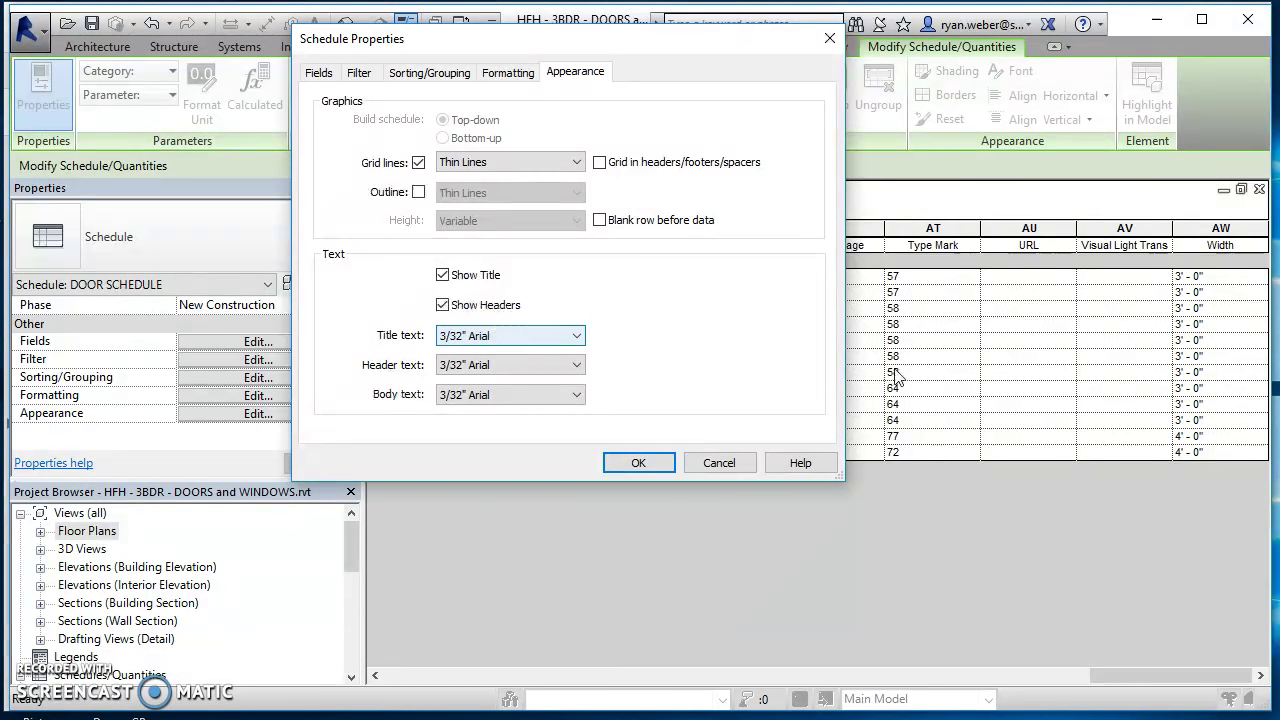
click(637, 463)
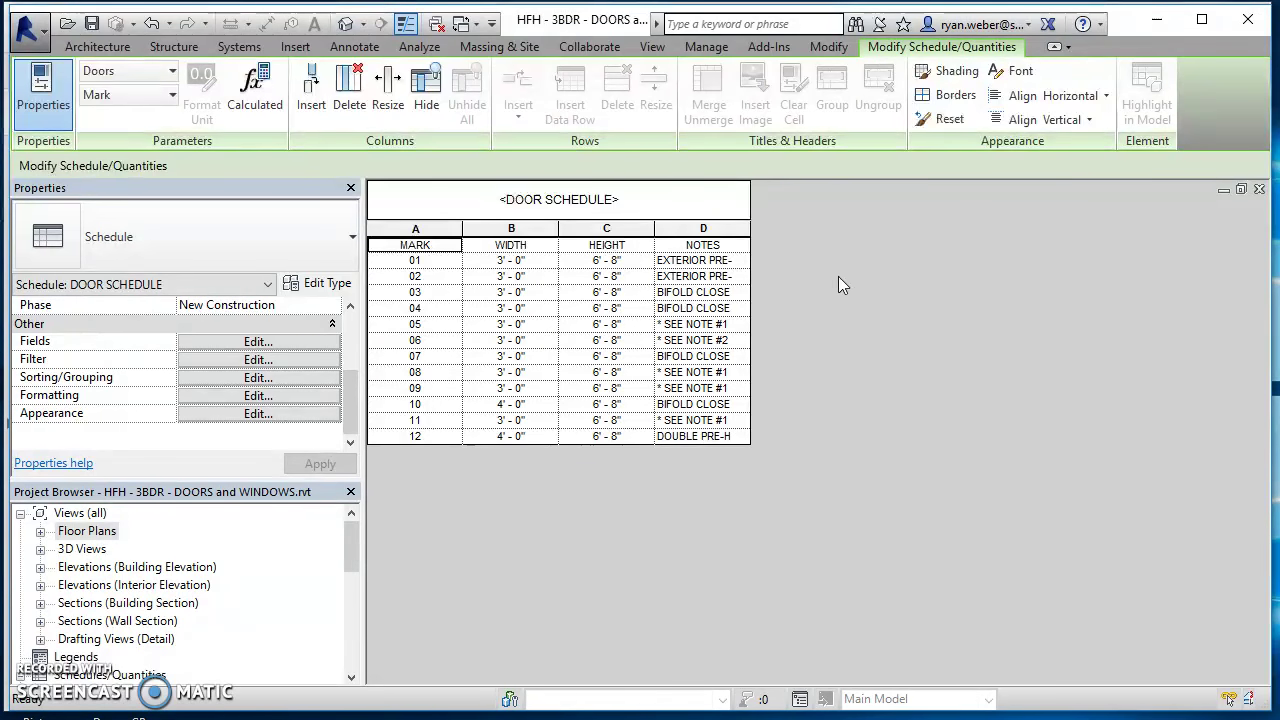
Open sheet A2.1 - DIMENSIONED FLOOR PLAN and place DOOR SCHEDULE right of the floor plan
drag(350, 542, 350, 633)
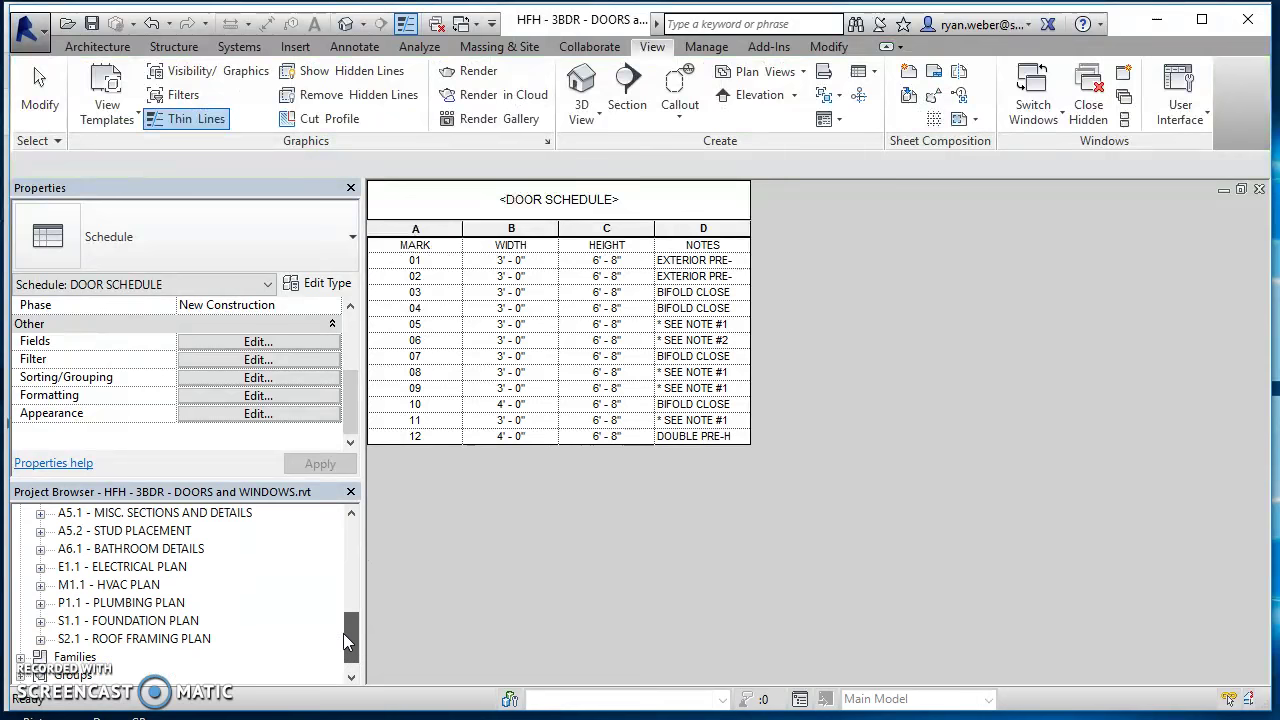
scroll(240, 624, up, 4)
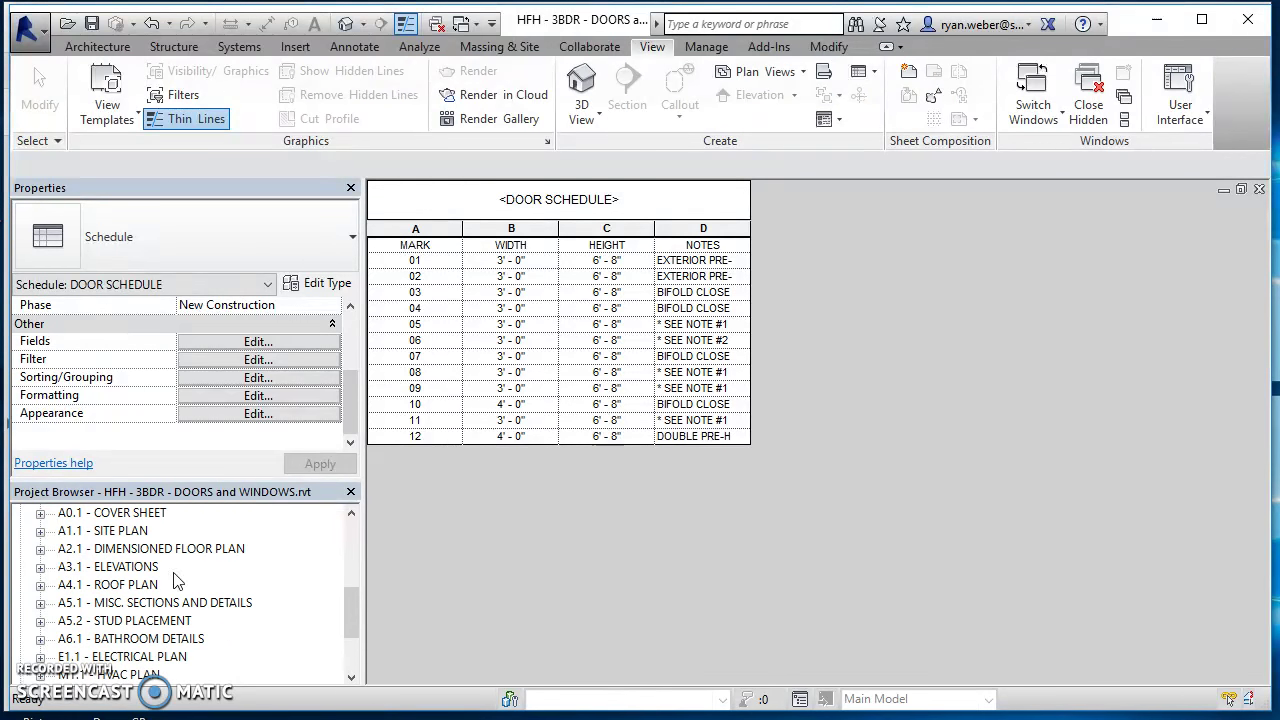
double_click(142, 552)
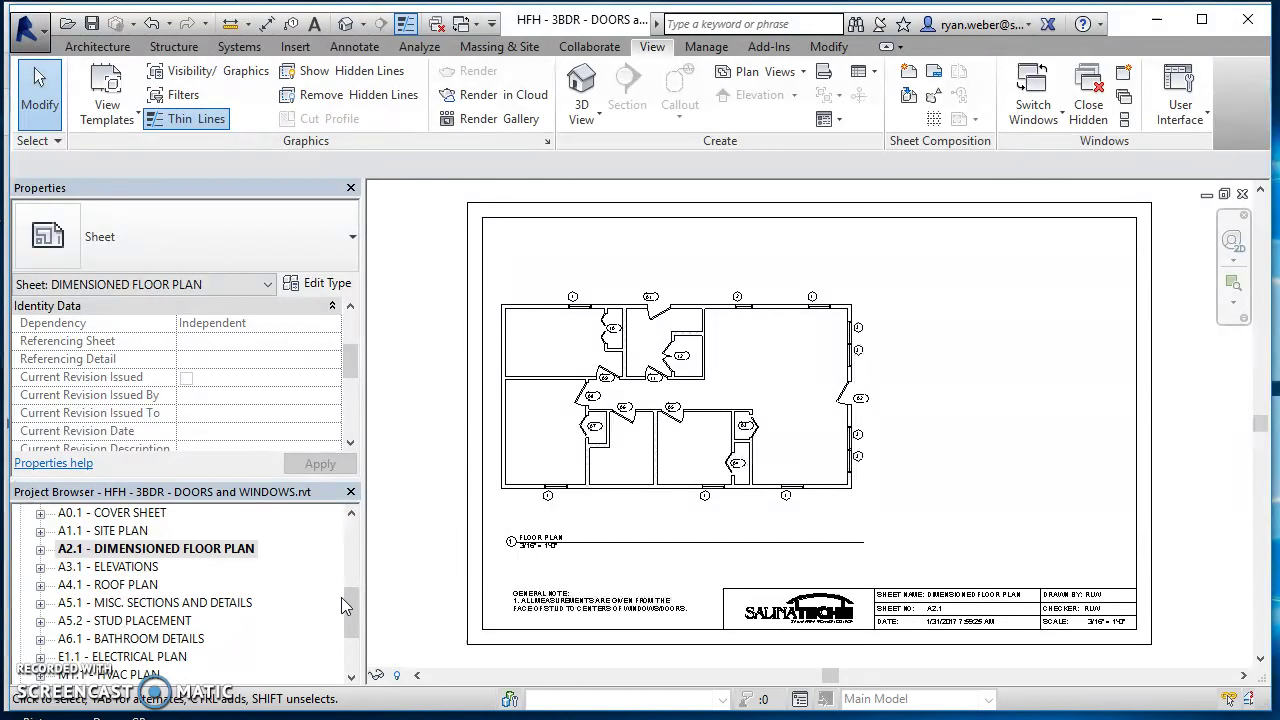
scroll(350, 594, up, 2)
drag(353, 591, 357, 533)
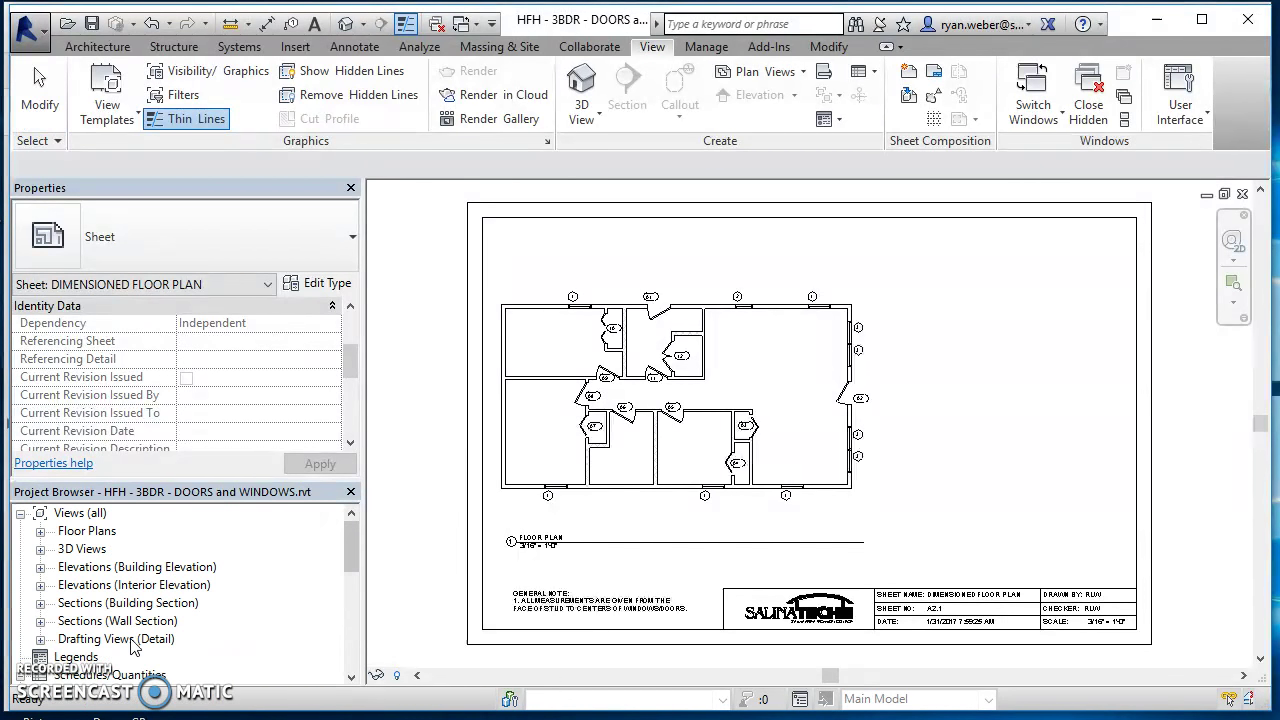
scroll(137, 640, down, 1)
scroll(40, 650, down, 2)
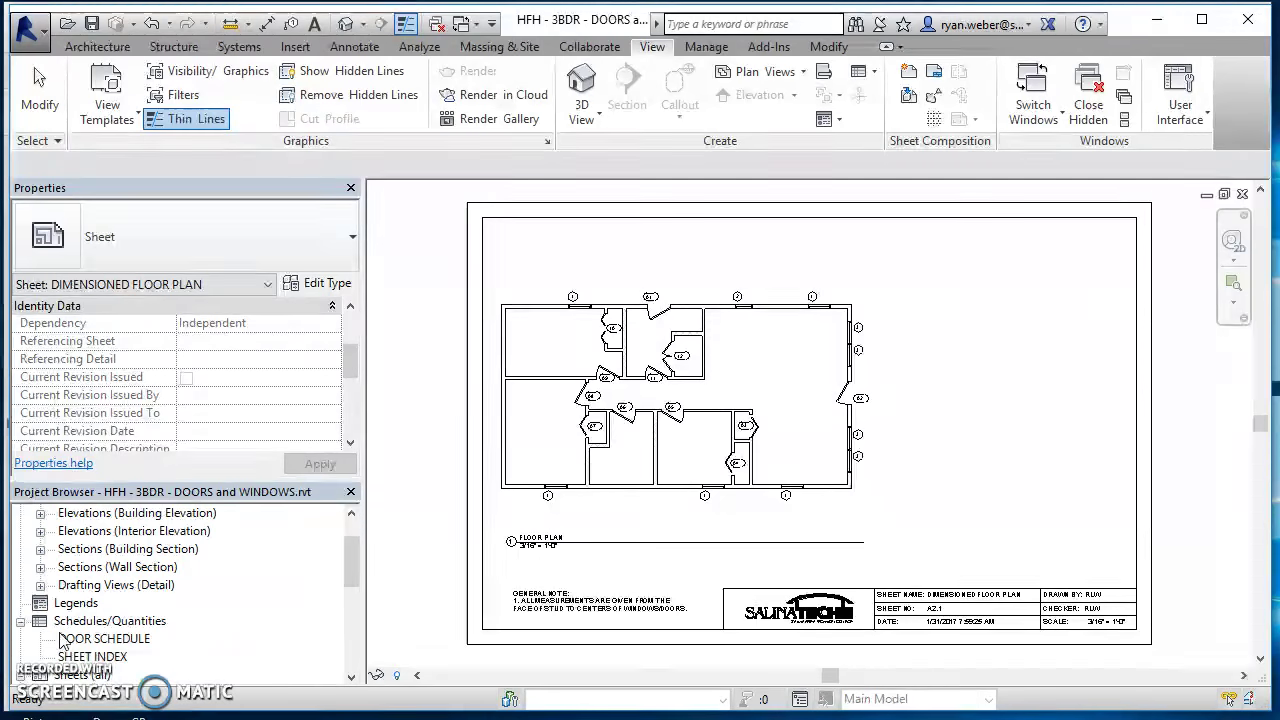
click(90, 640)
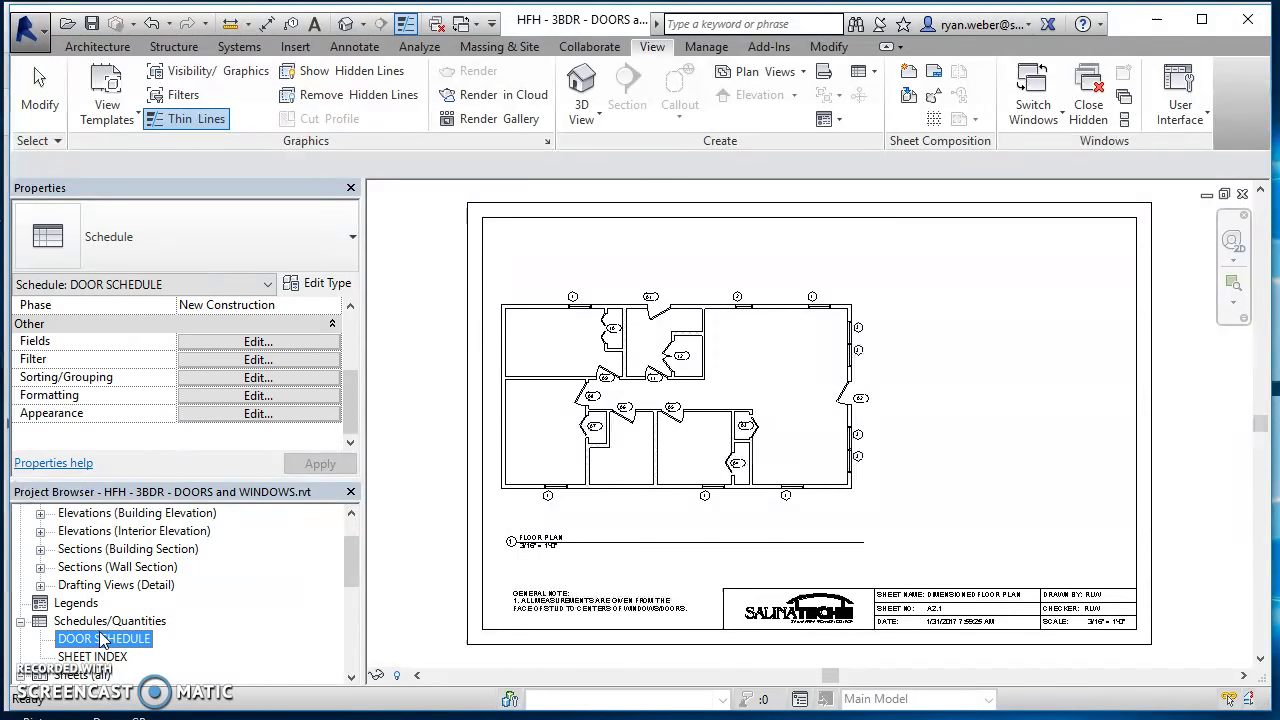
drag(530, 630, 1038, 404)
click(1005, 392)
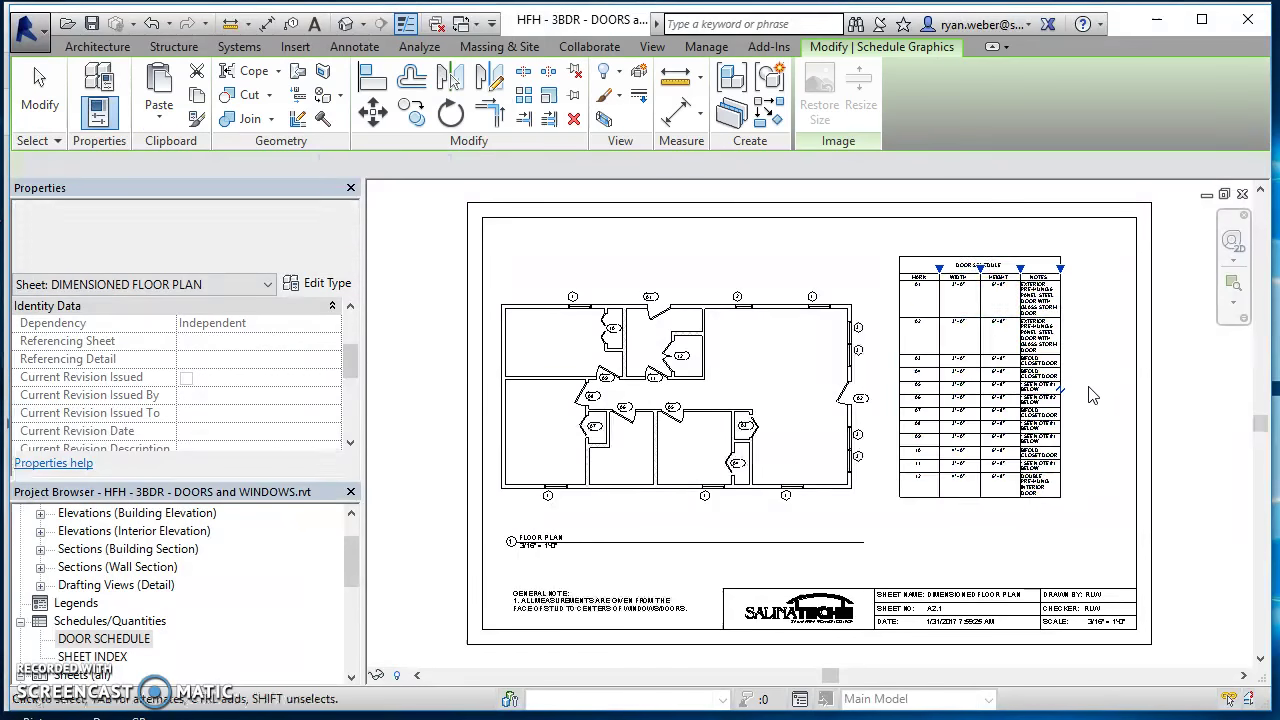
scroll(1104, 371, up, 1)
Widen the NOTES column on the placed schedule and in the DOOR SCHEDULE view
click(1074, 337)
scroll(1060, 360, up, 3)
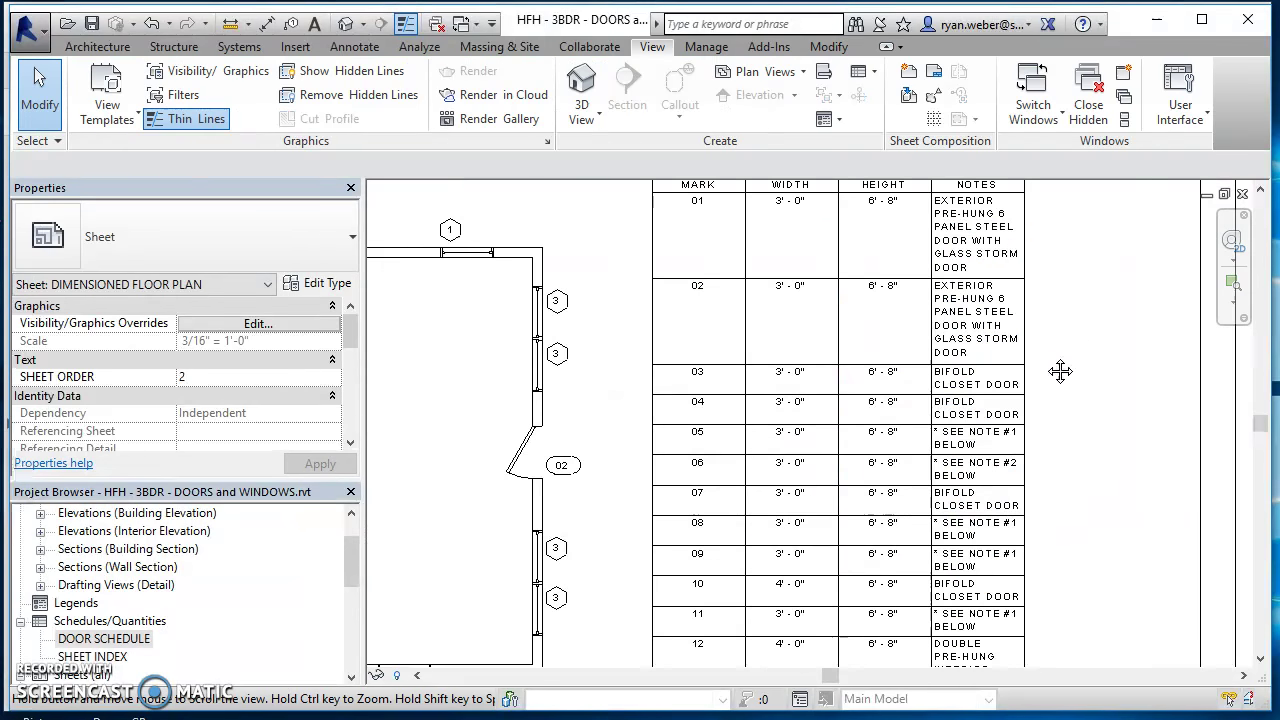
click(885, 425)
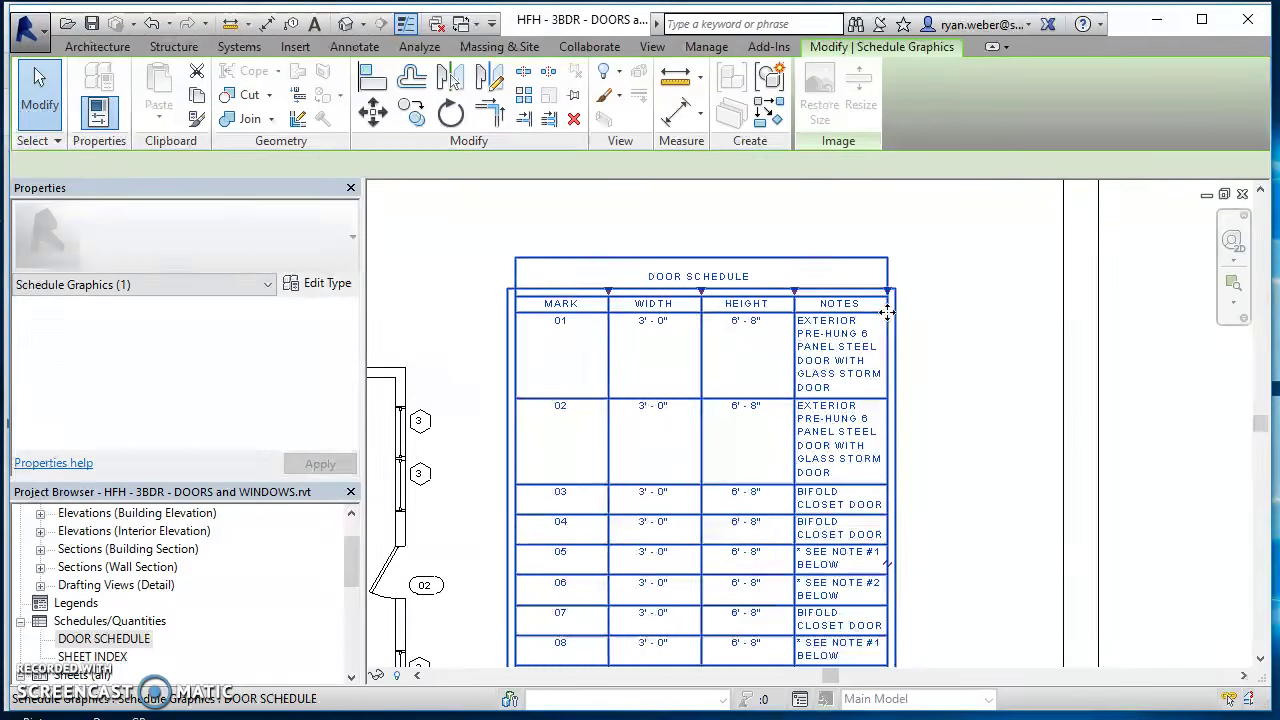
drag(887, 291, 1160, 291)
click(891, 237)
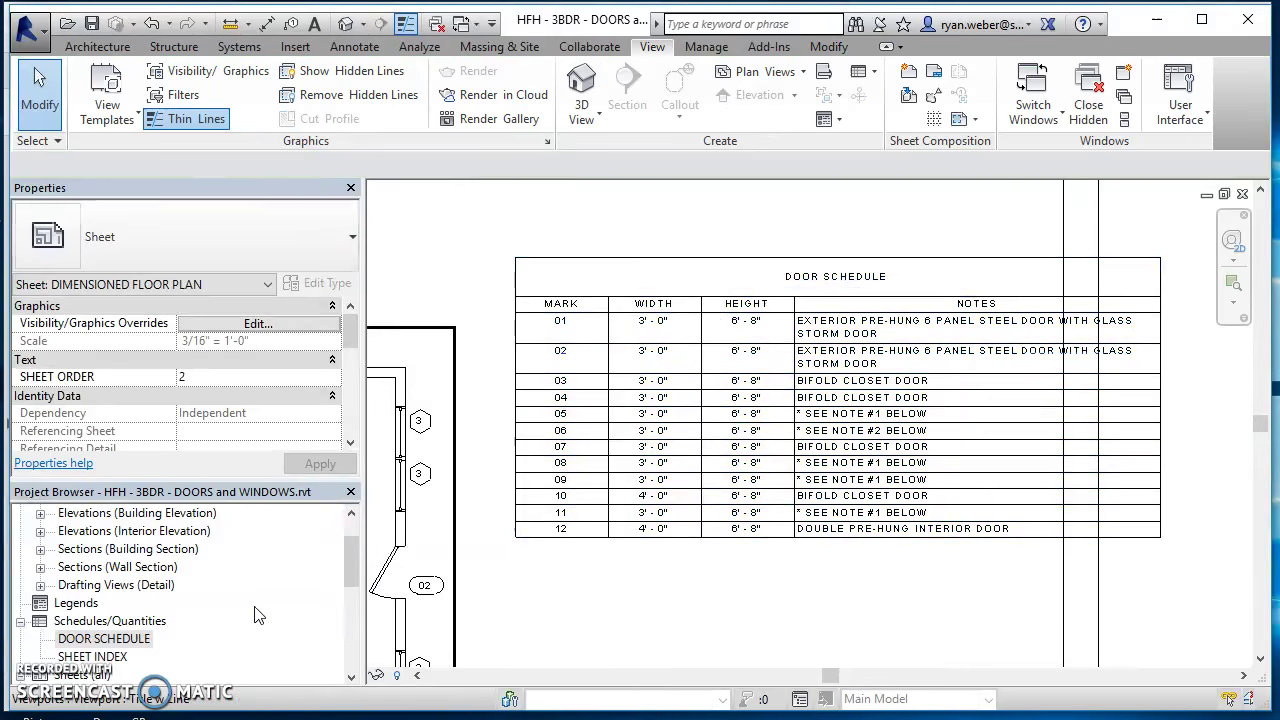
double_click(88, 640)
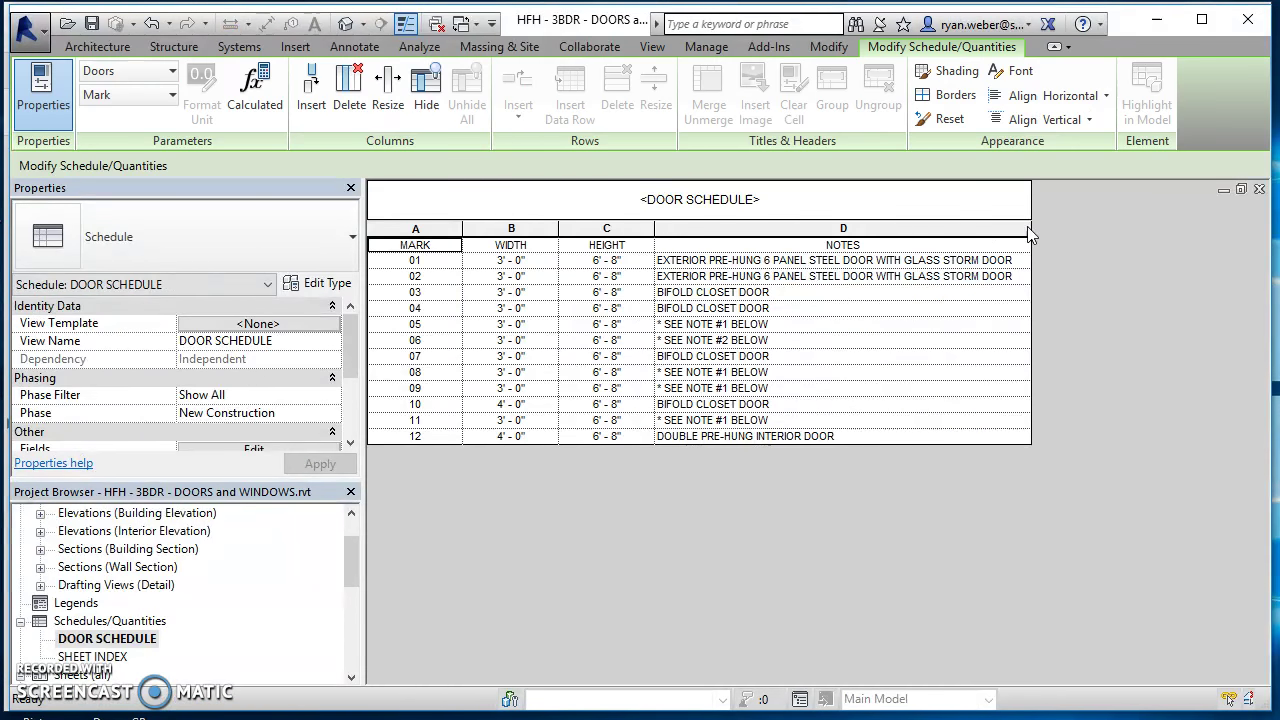
drag(1031, 234, 1127, 234)
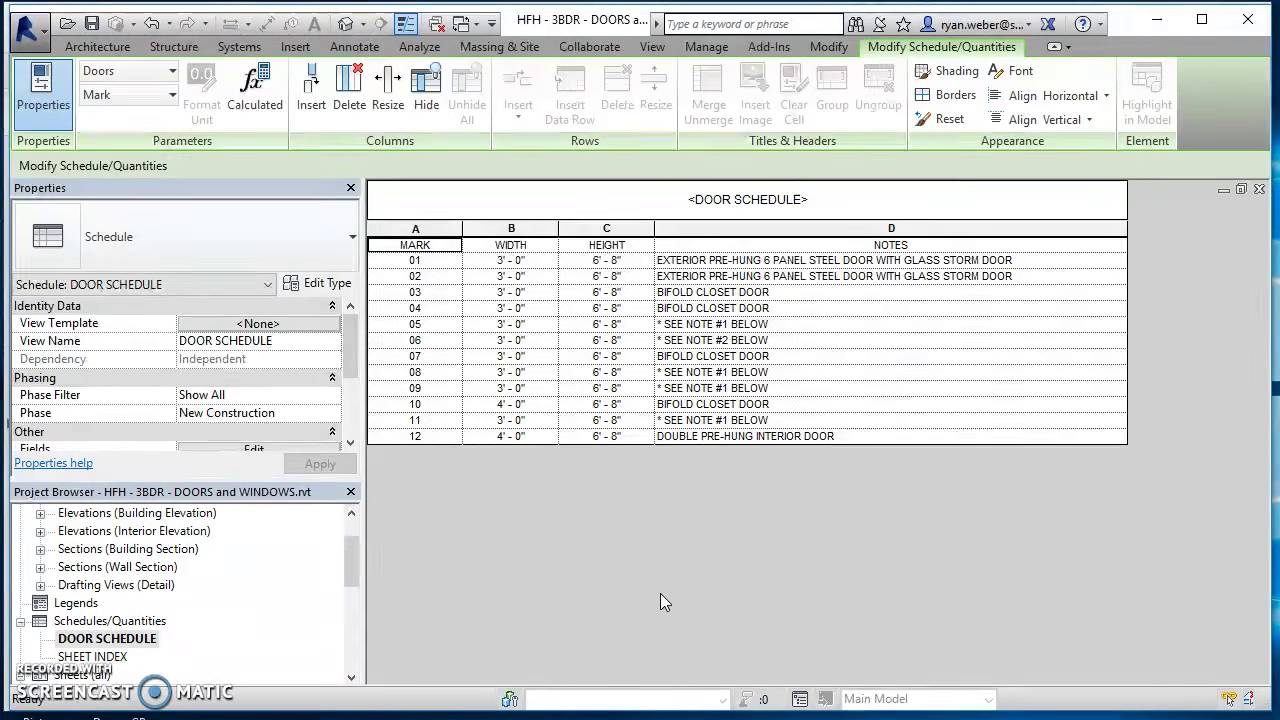
click(1259, 189)
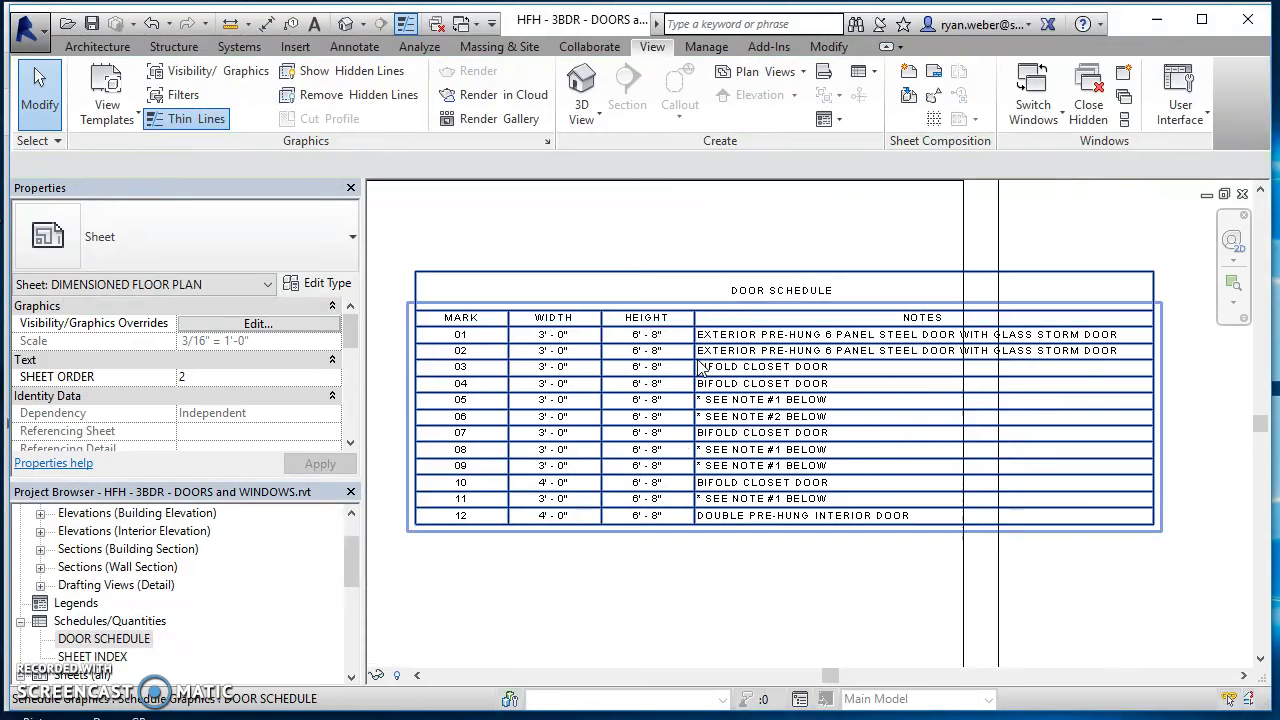
Narrow the MARK, WIDTH, HEIGHT and NOTES columns on the sheet so long notes wrap
scroll(700, 368, down, 2)
scroll(929, 486, down, 1)
middle_drag(929, 486, 1129, 460)
scroll(836, 277, up, 1)
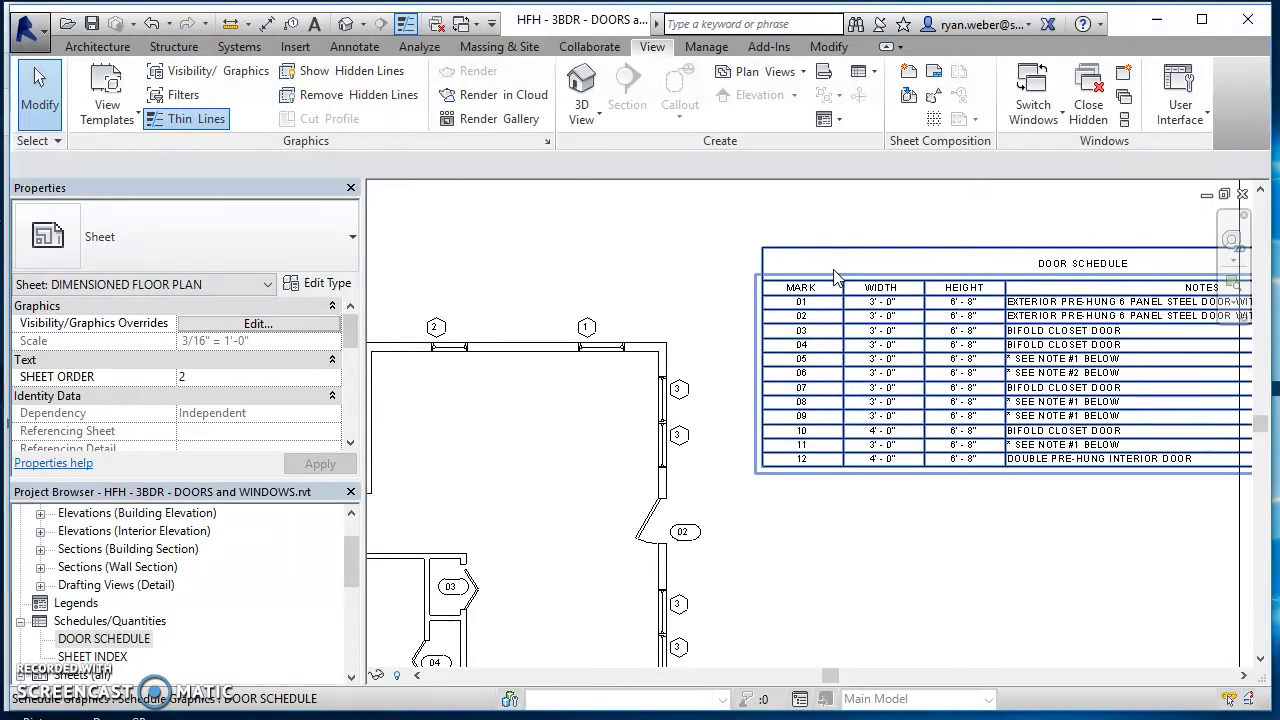
click(767, 289)
scroll(767, 289, up, 1)
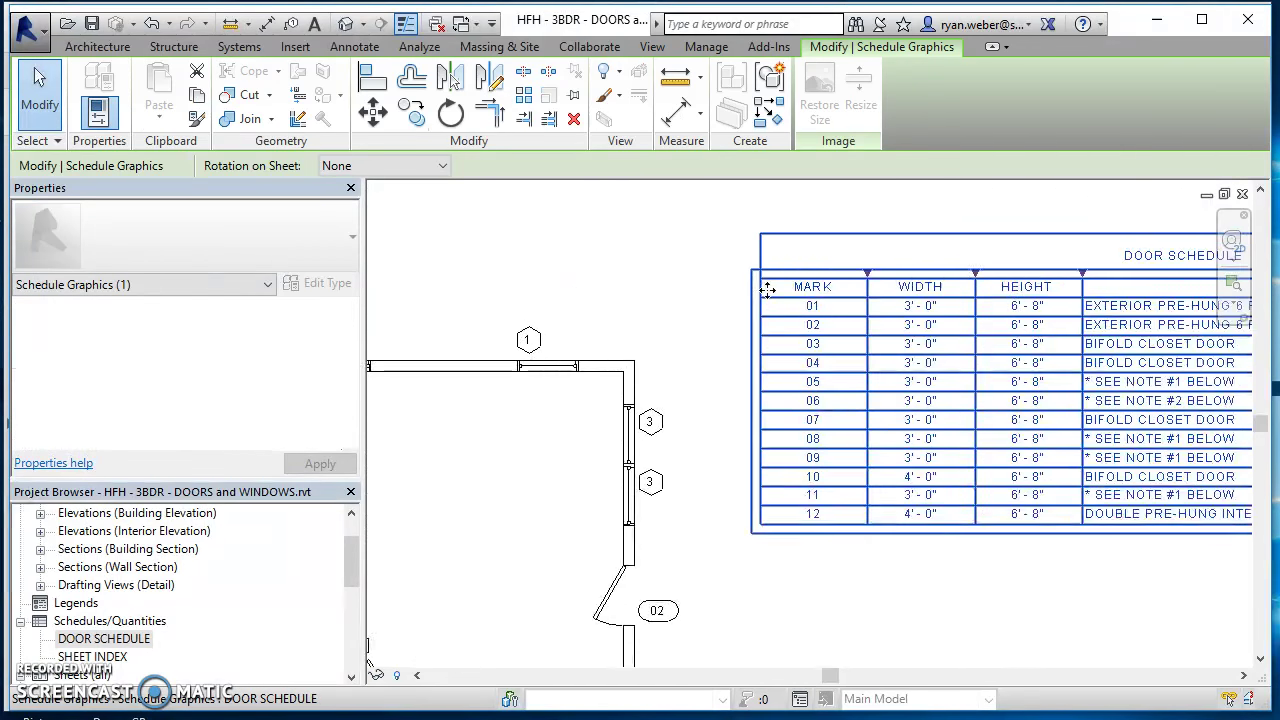
scroll(767, 289, up, 1)
drag(883, 273, 831, 278)
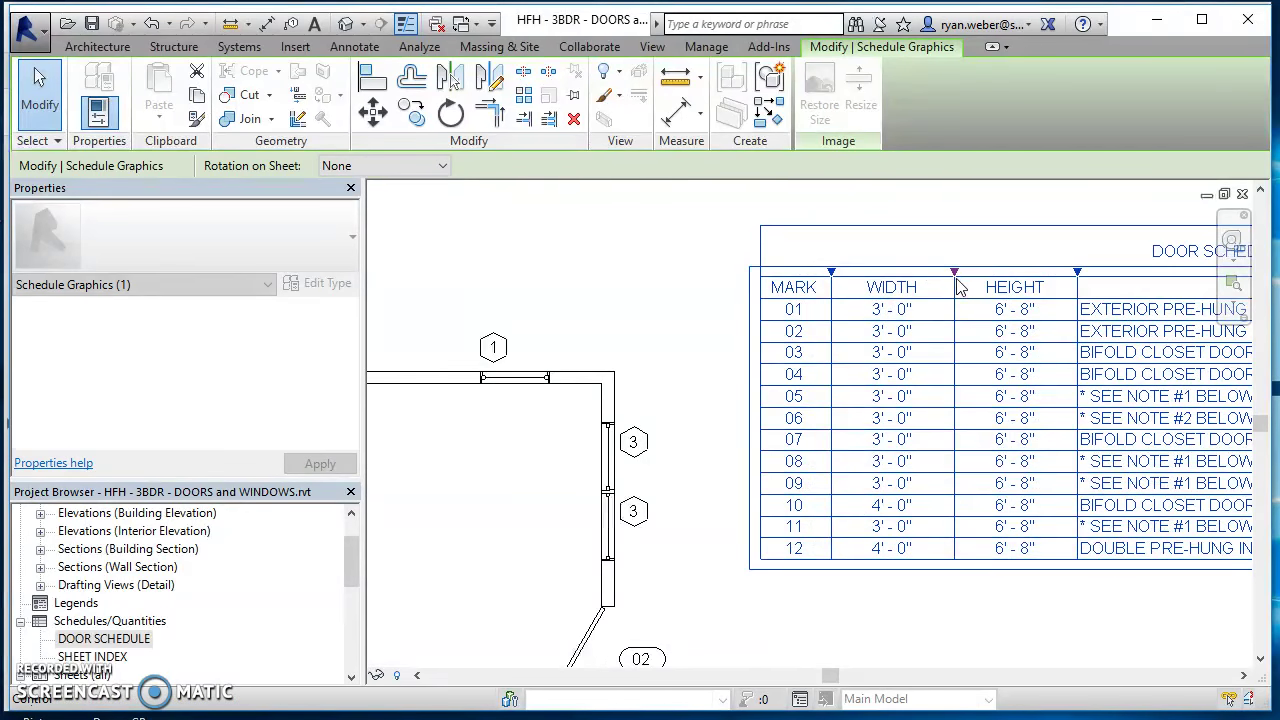
drag(954, 273, 907, 277)
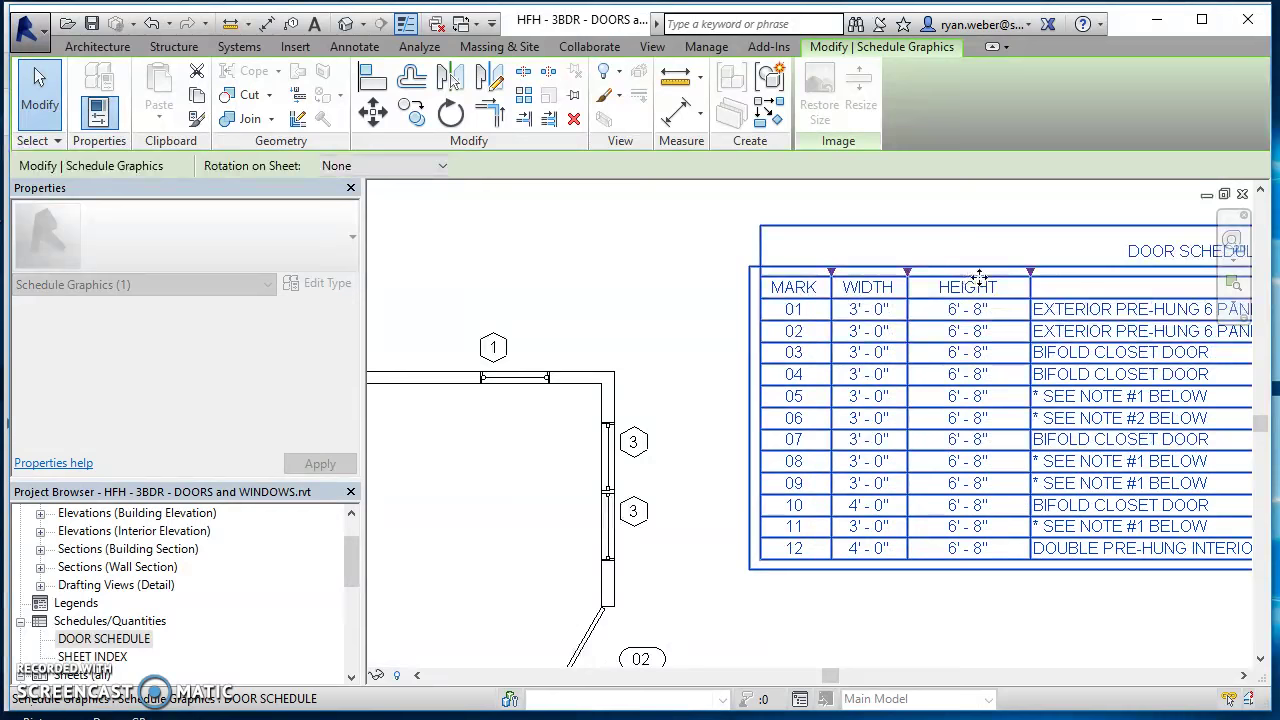
drag(1030, 274, 988, 278)
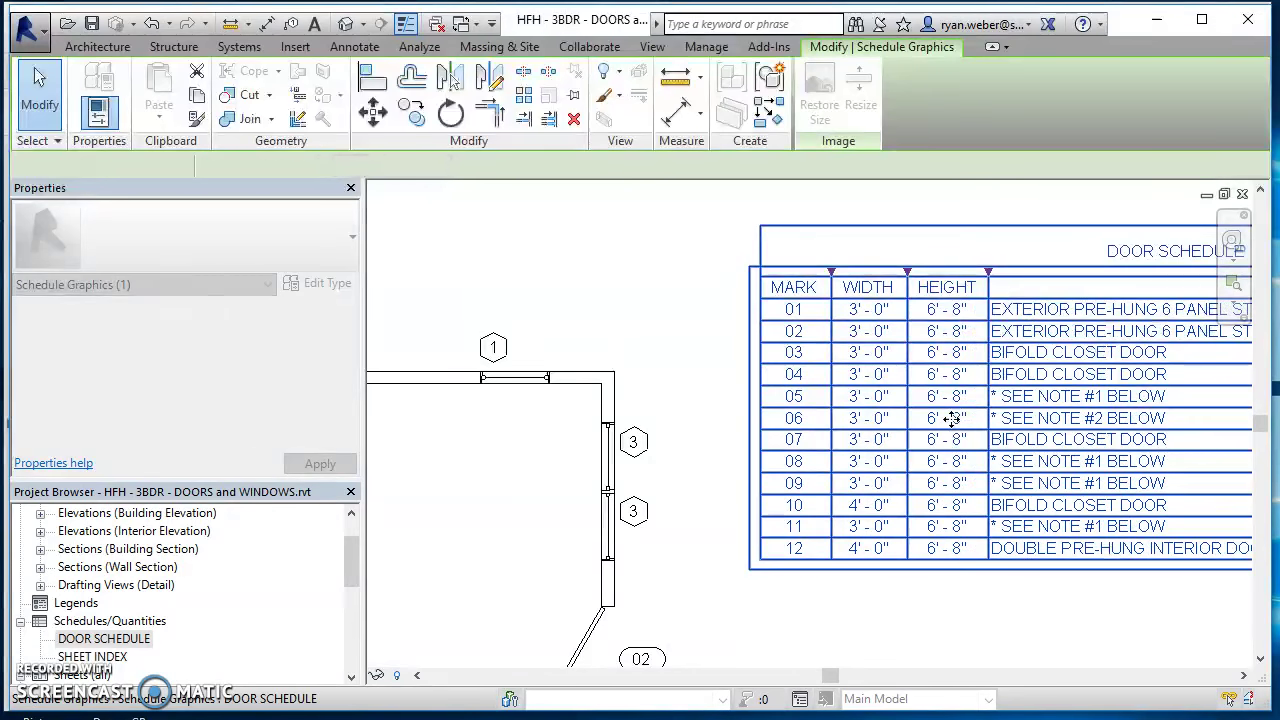
scroll(951, 419, down, 2)
scroll(1109, 351, up, 2)
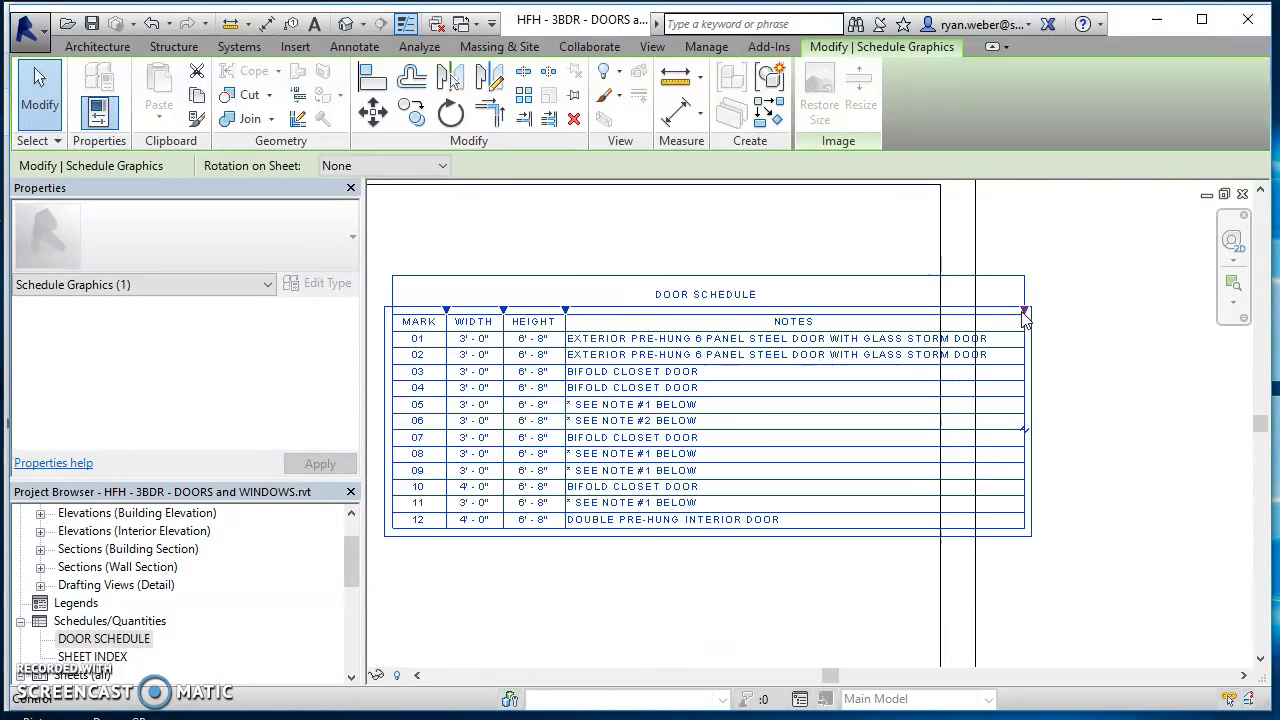
drag(1026, 312, 806, 359)
scroll(655, 378, up, 1)
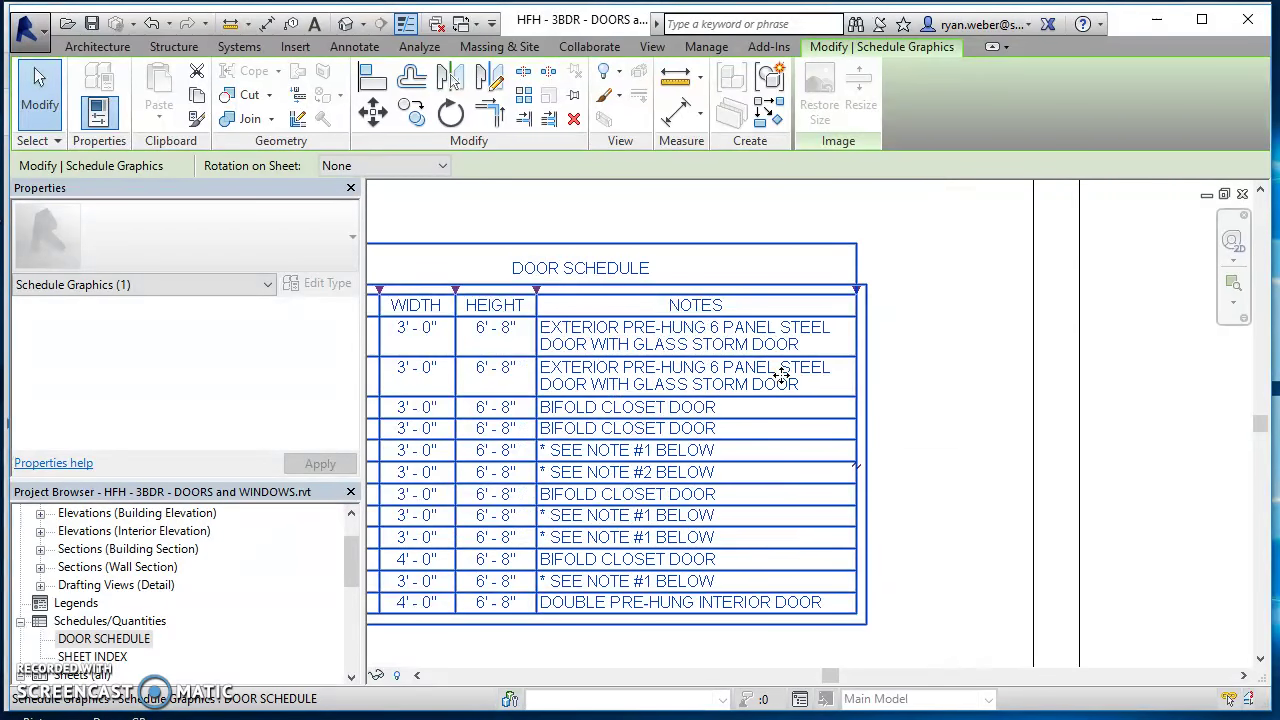
scroll(784, 370, down, 1)
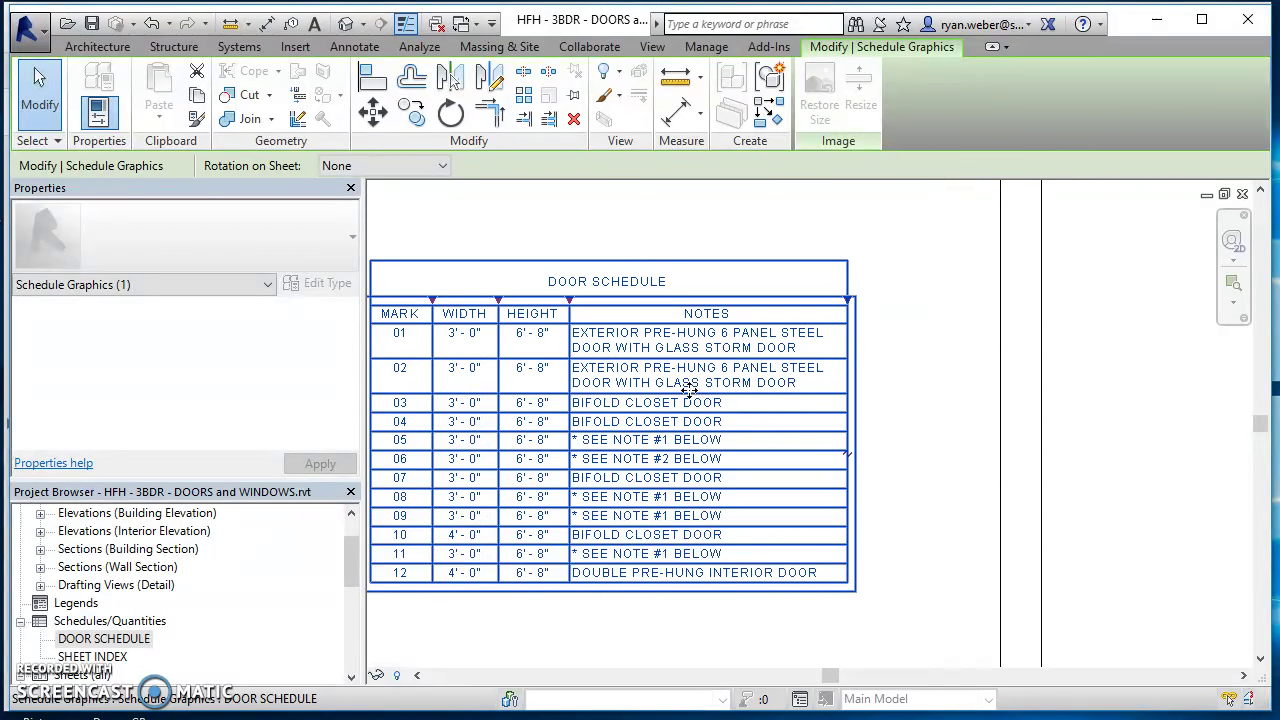
scroll(786, 540, down, 1)
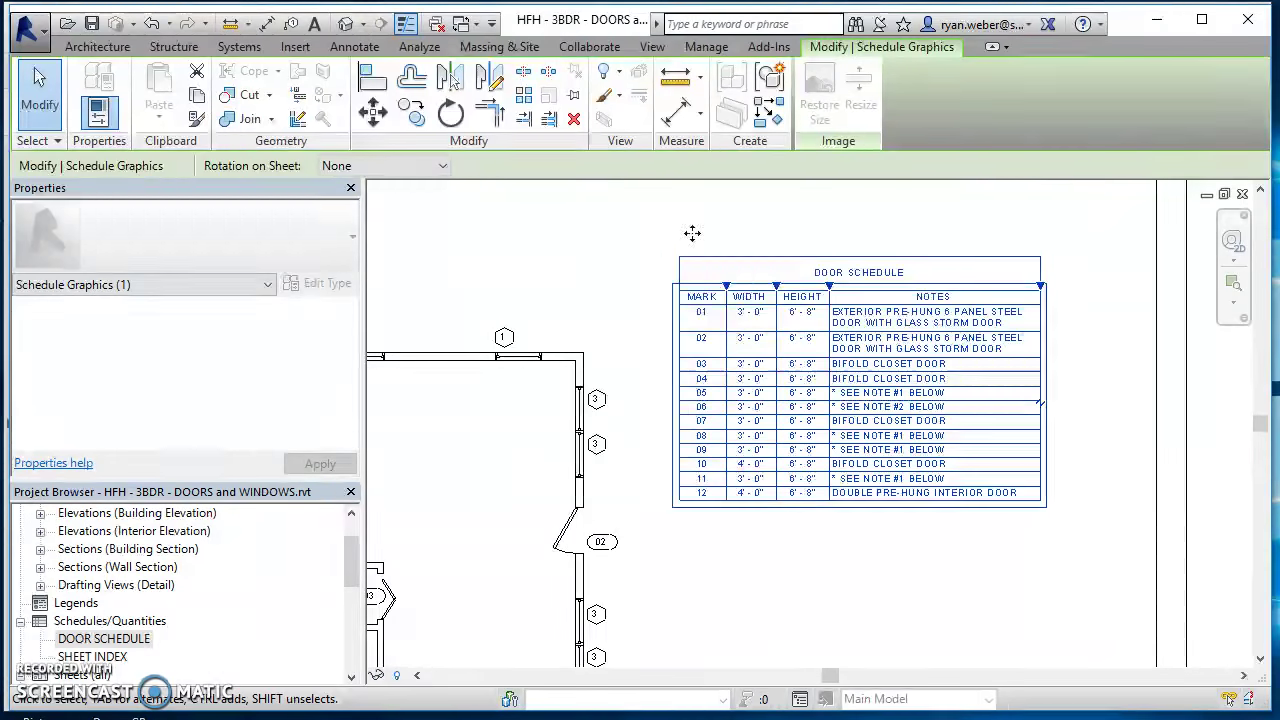
Deselect the door schedule and pan the sheet toward the floor plan
key(Escape)
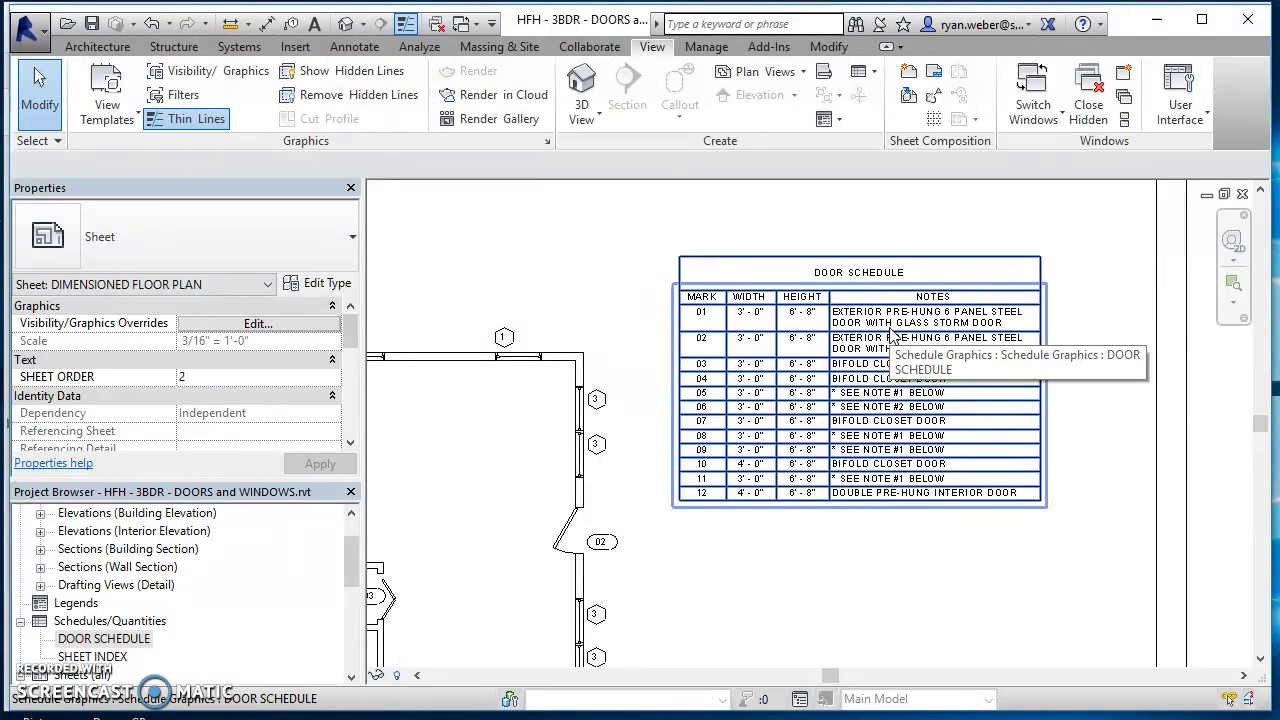
scroll(850, 620, down, 5)
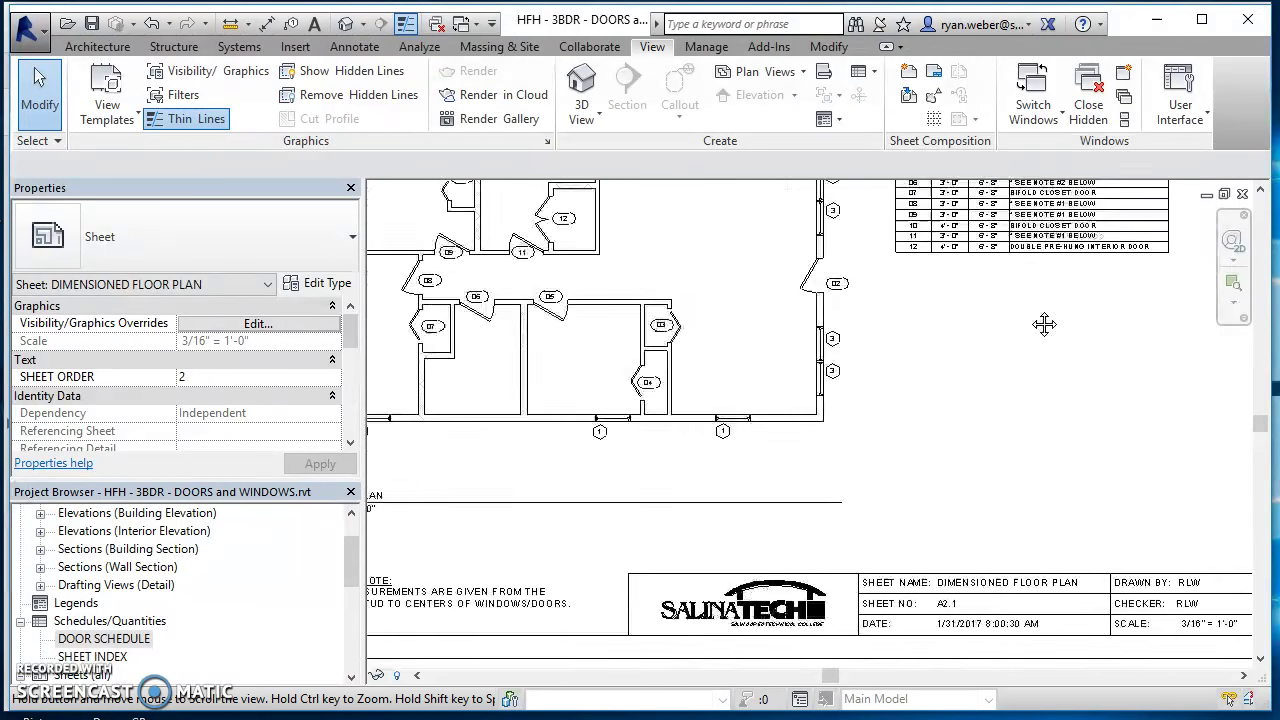
middle_drag(836, 432, 877, 429)
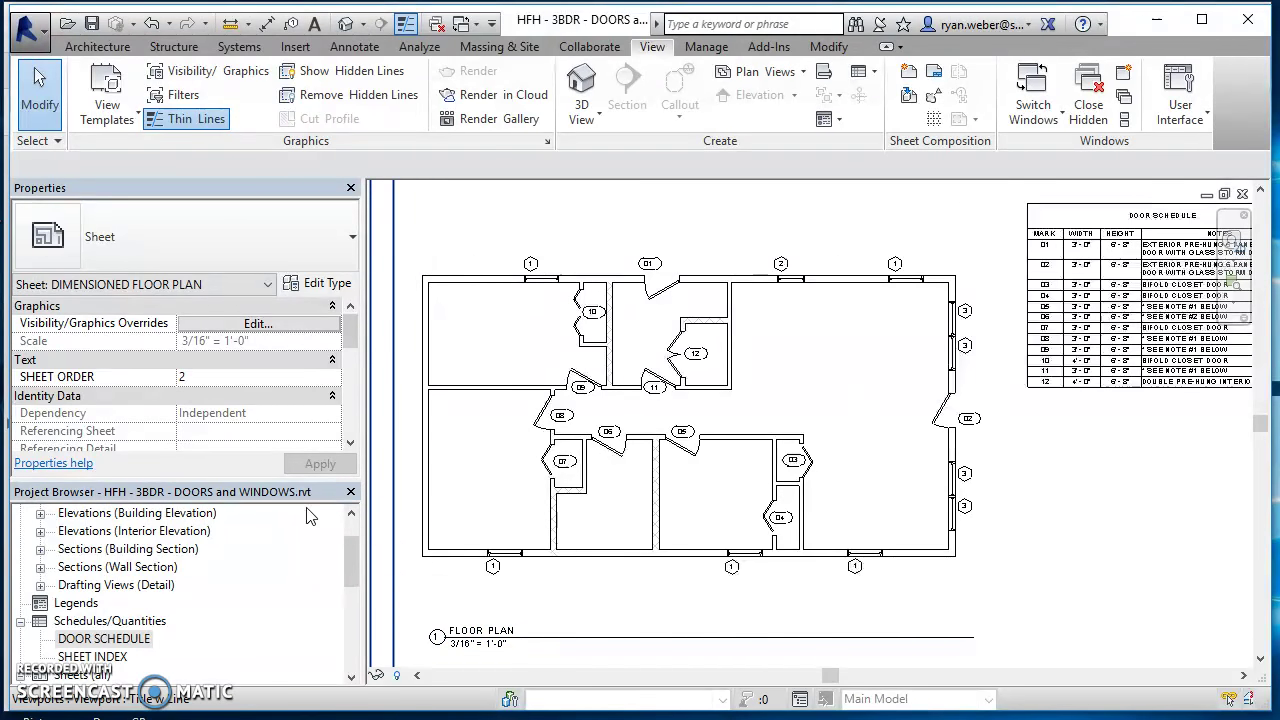
drag(348, 548, 360, 523)
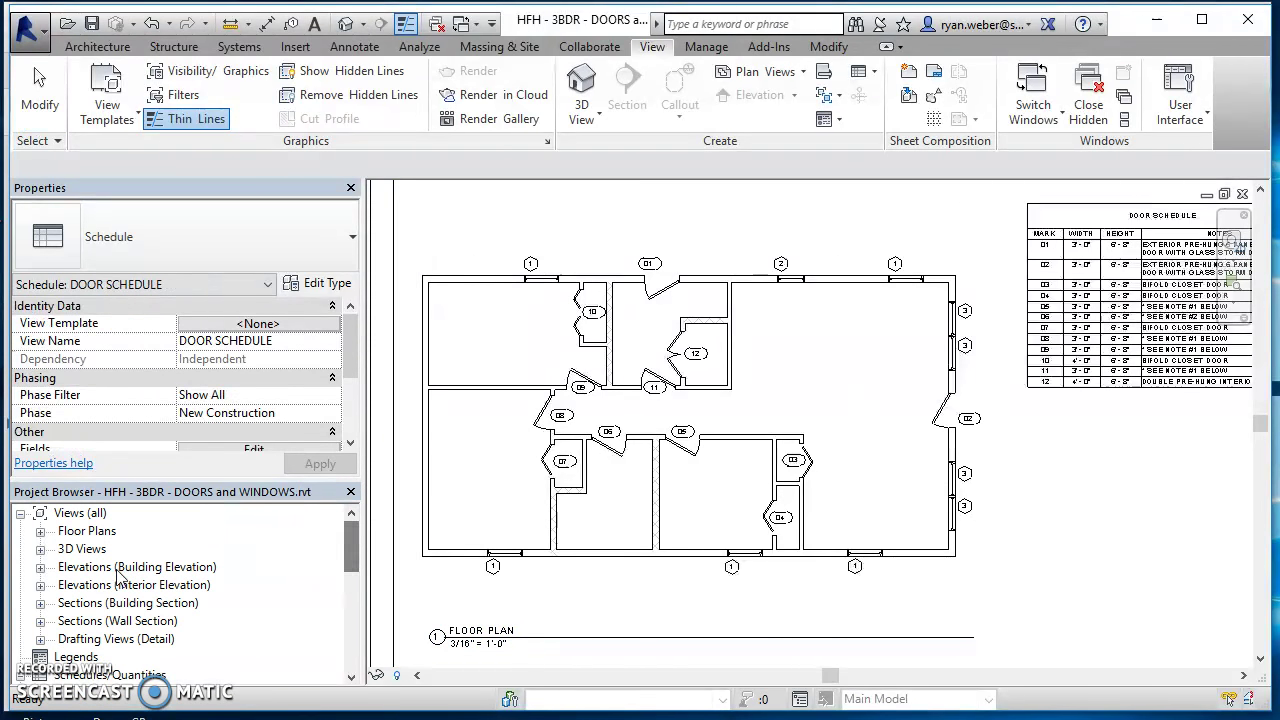
Open the FLOOR PLAN view from the Project Browser and frame it
click(40, 531)
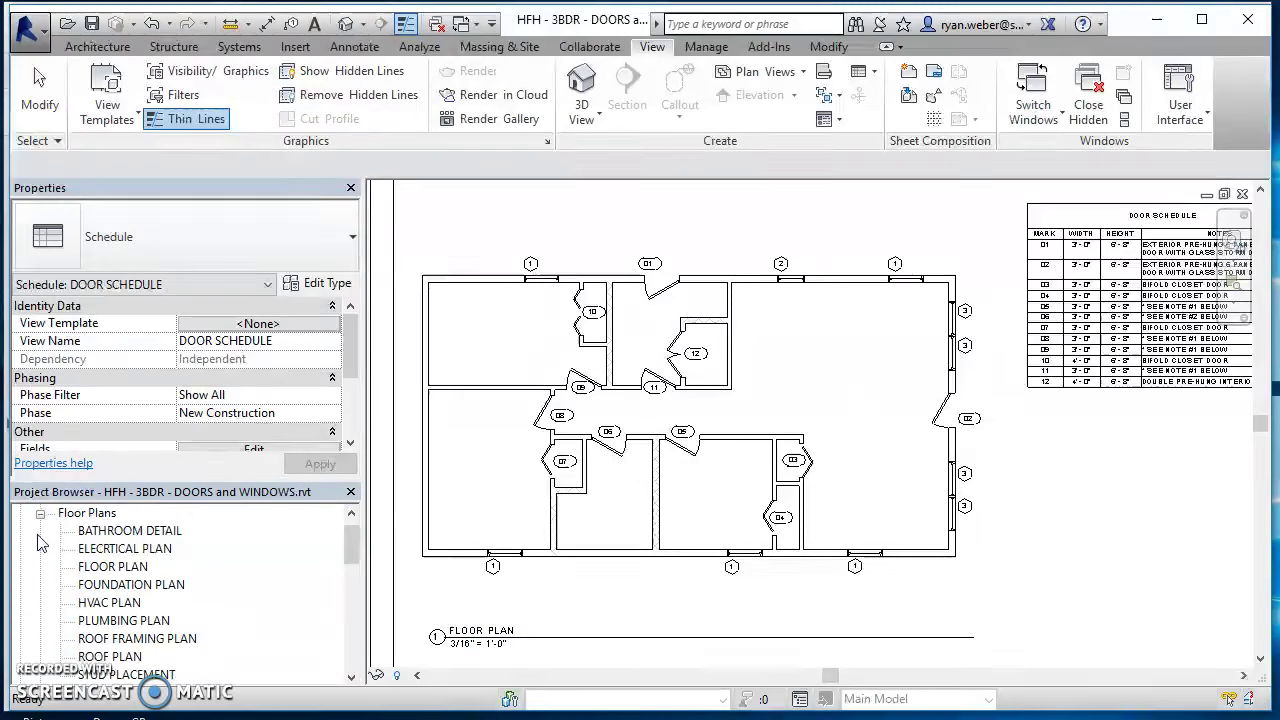
click(122, 567)
double_click(112, 572)
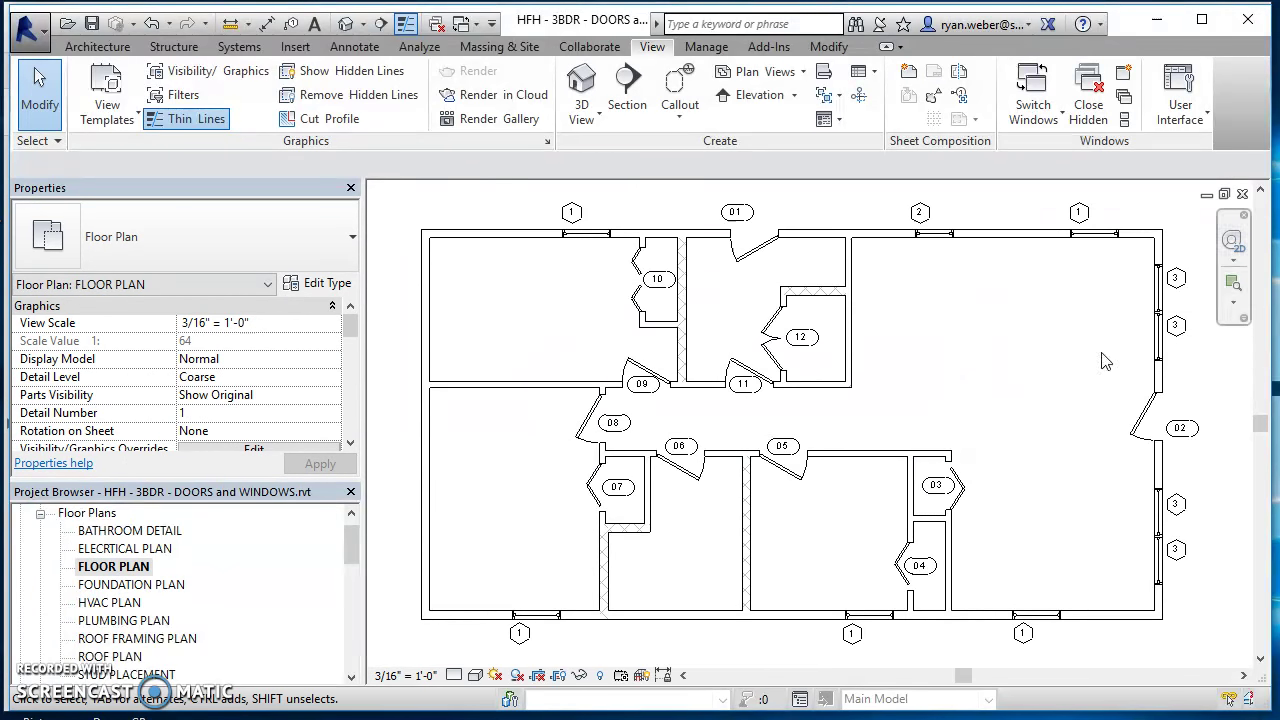
scroll(1020, 360, up, 3)
scroll(1015, 400, down, 1)
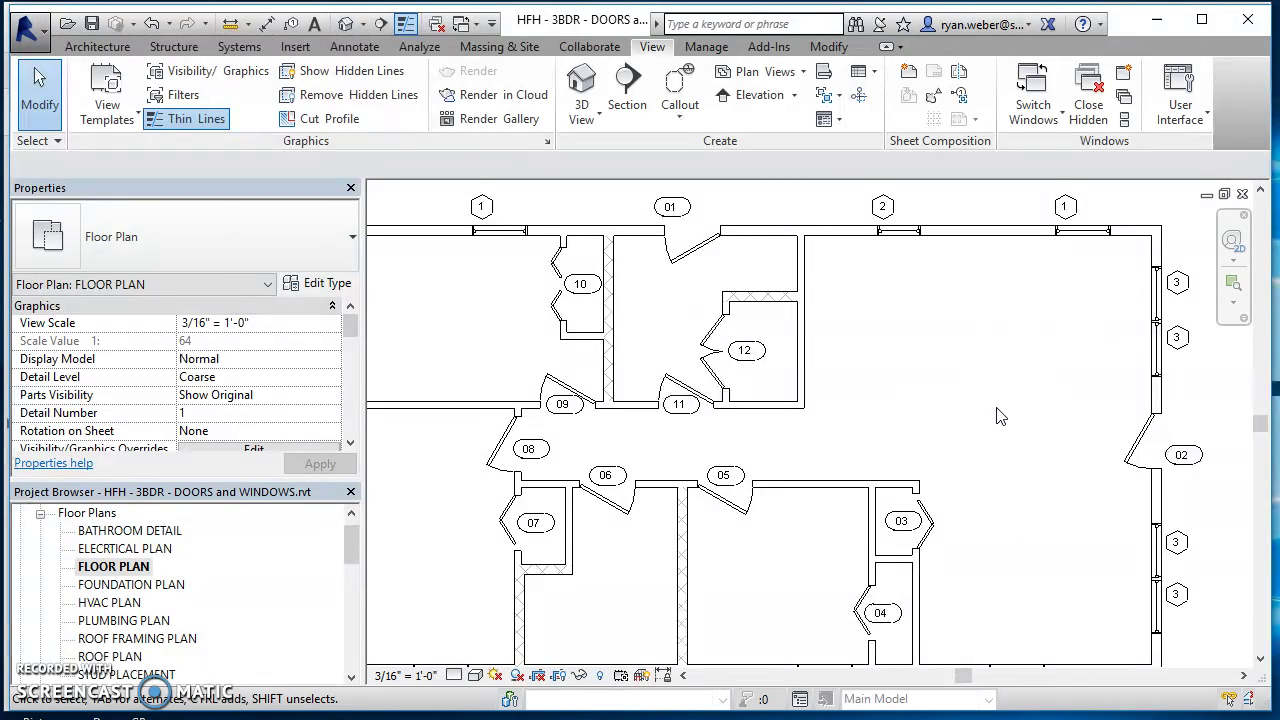
scroll(1000, 416, down, 1)
mouse_move(1000, 416)
middle_down()
mouse_move(1071, 423)
mouse_move(1014, 423)
mouse_move(1000, 410)
middle_up()
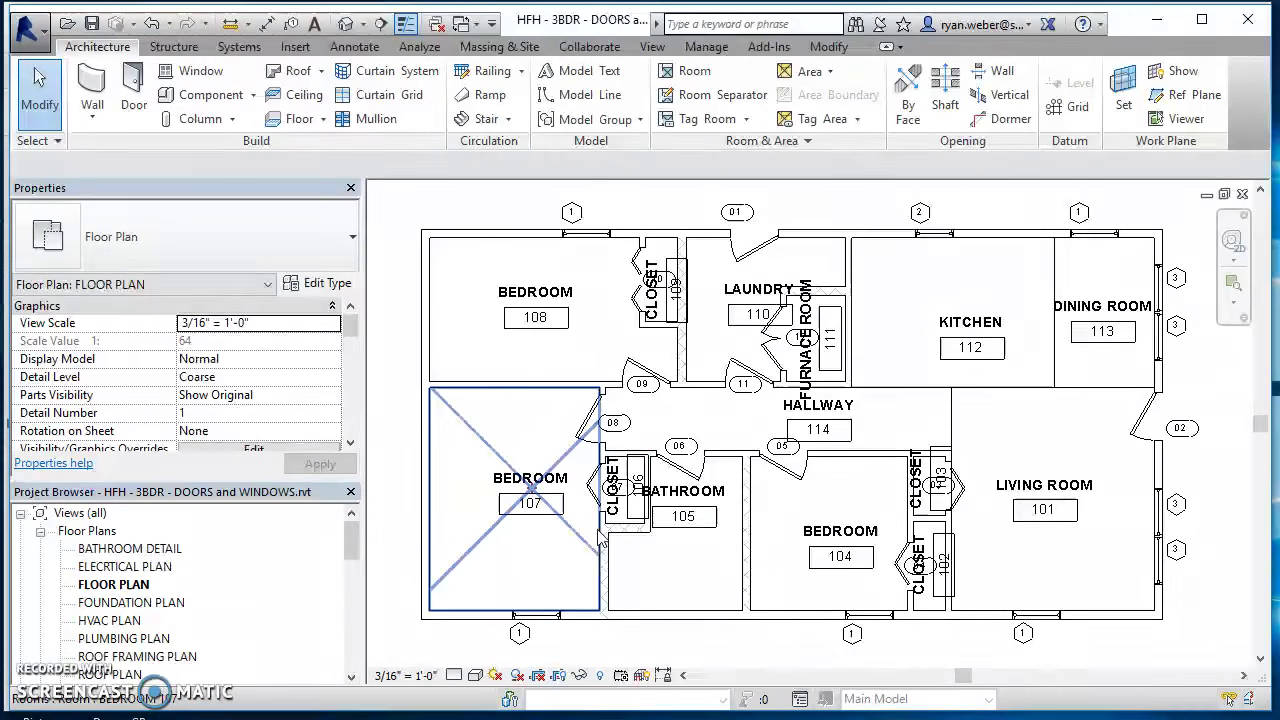
scroll(680, 520, up, 1)
Set the FLOOR PLAN scale to 3/8" = 1'-0" and select the Kitchen to see its finishes
click(418, 676)
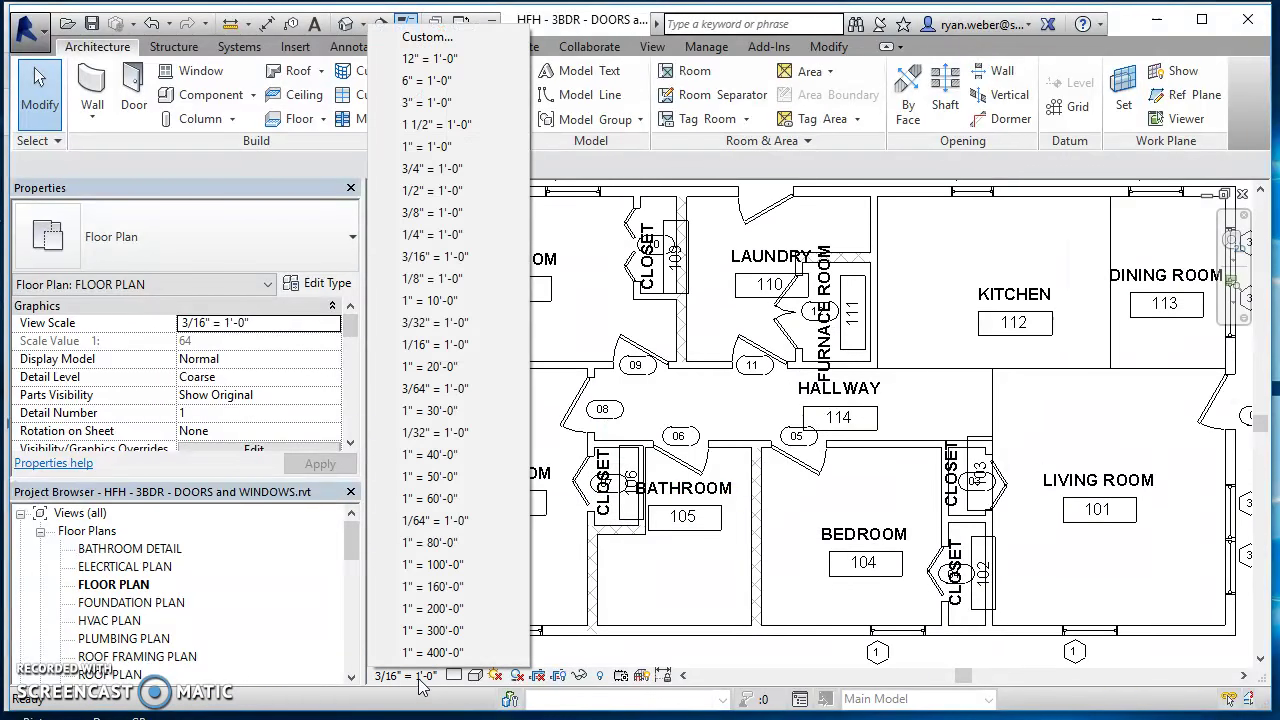
click(440, 213)
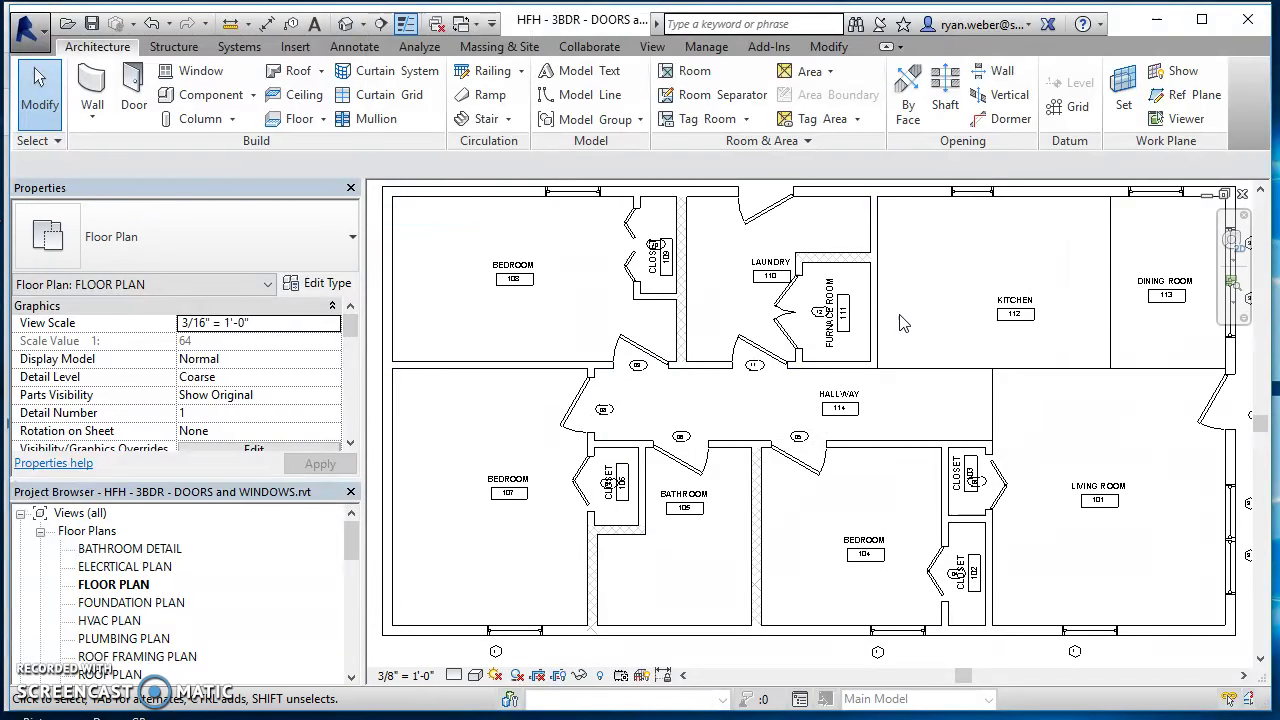
scroll(828, 310, up, 1)
scroll(850, 320, down, 3)
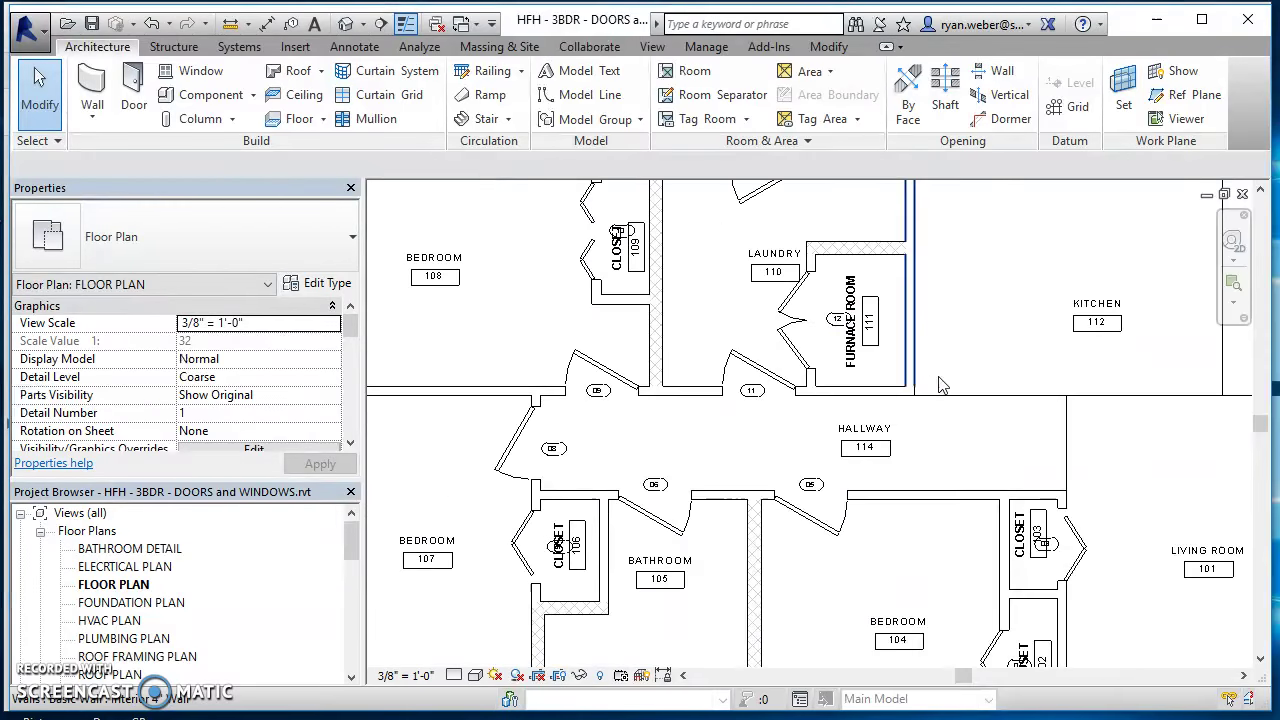
middle_drag(920, 357, 909, 389)
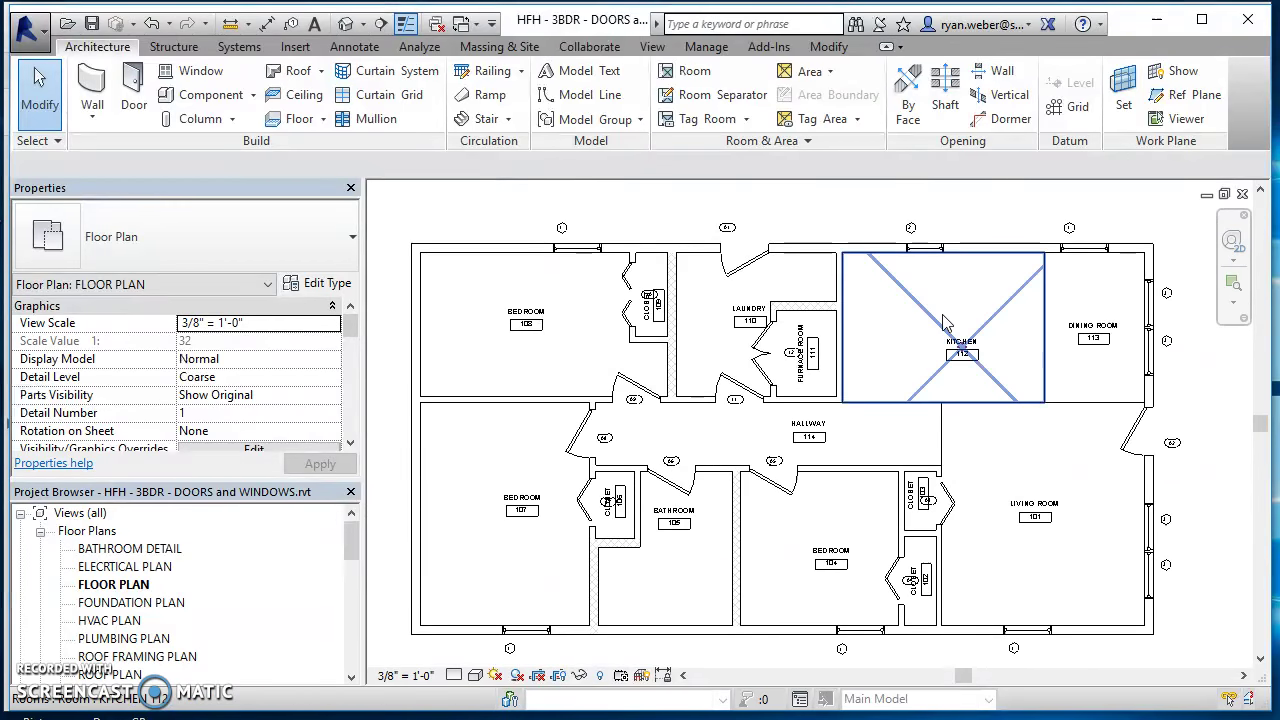
click(940, 325)
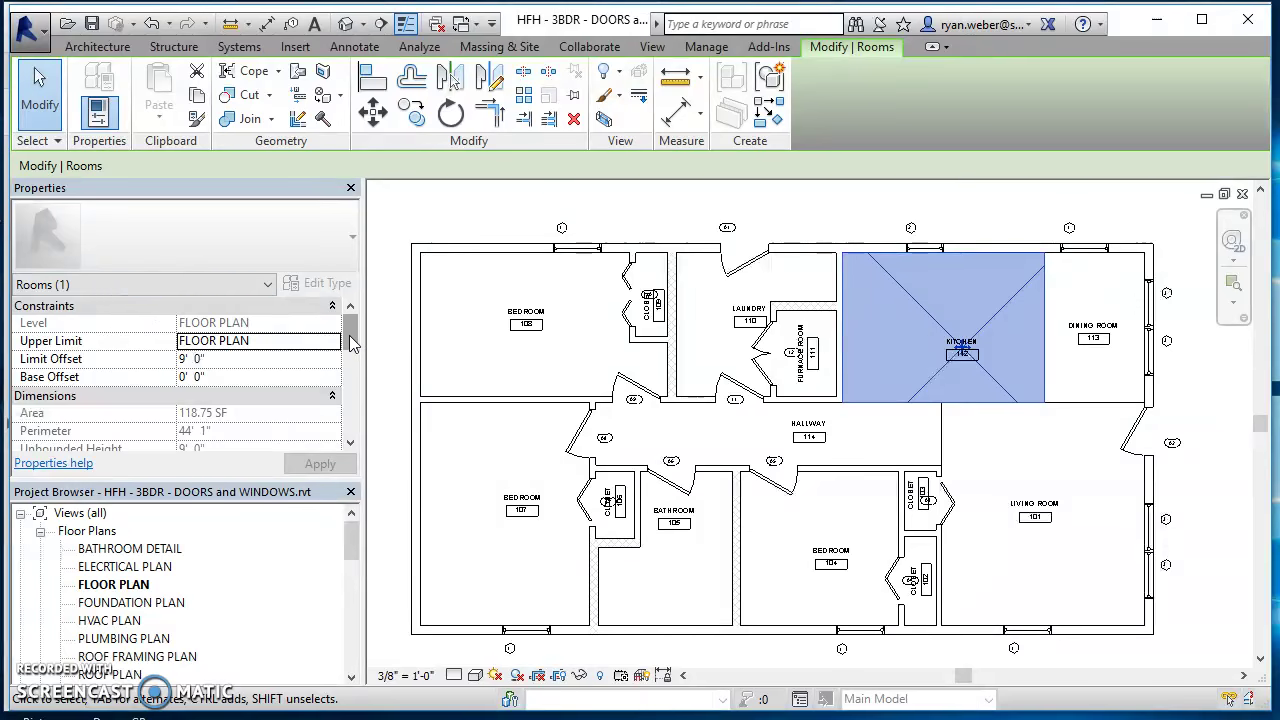
scroll(352, 340, down, 3)
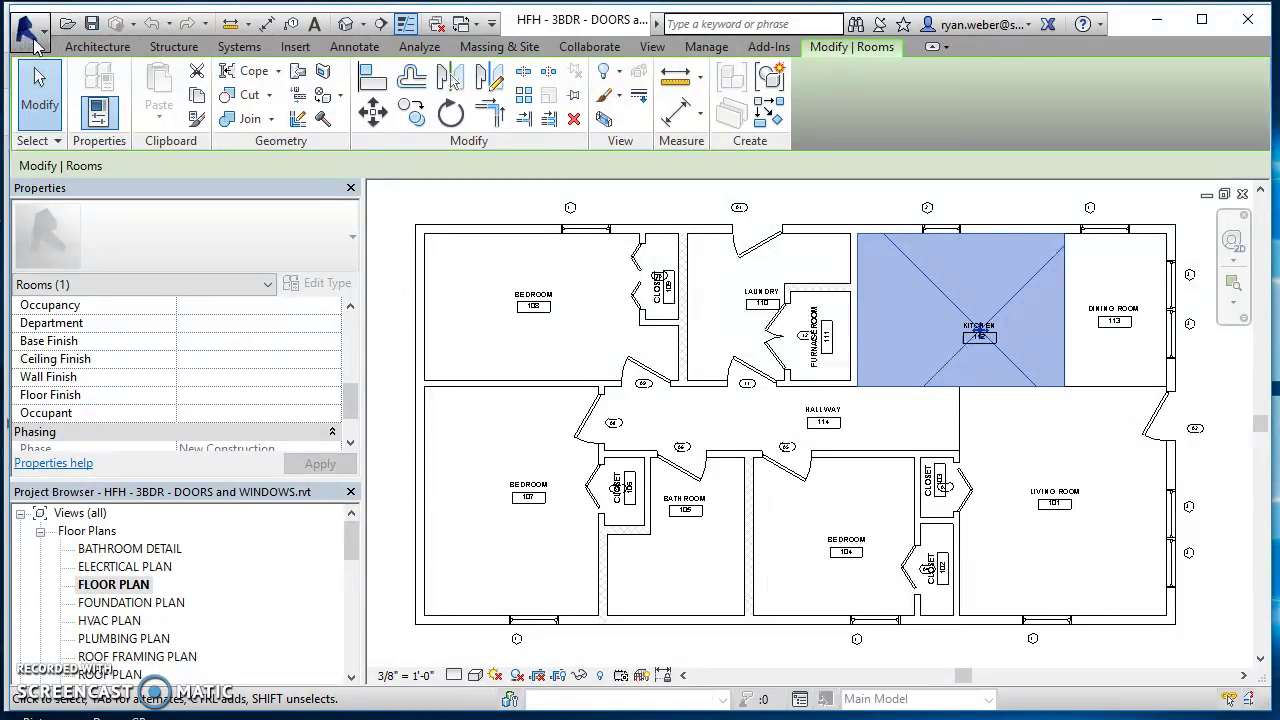
Switch to the SATC House finish schedule sheet, review it, then close it
click(654, 48)
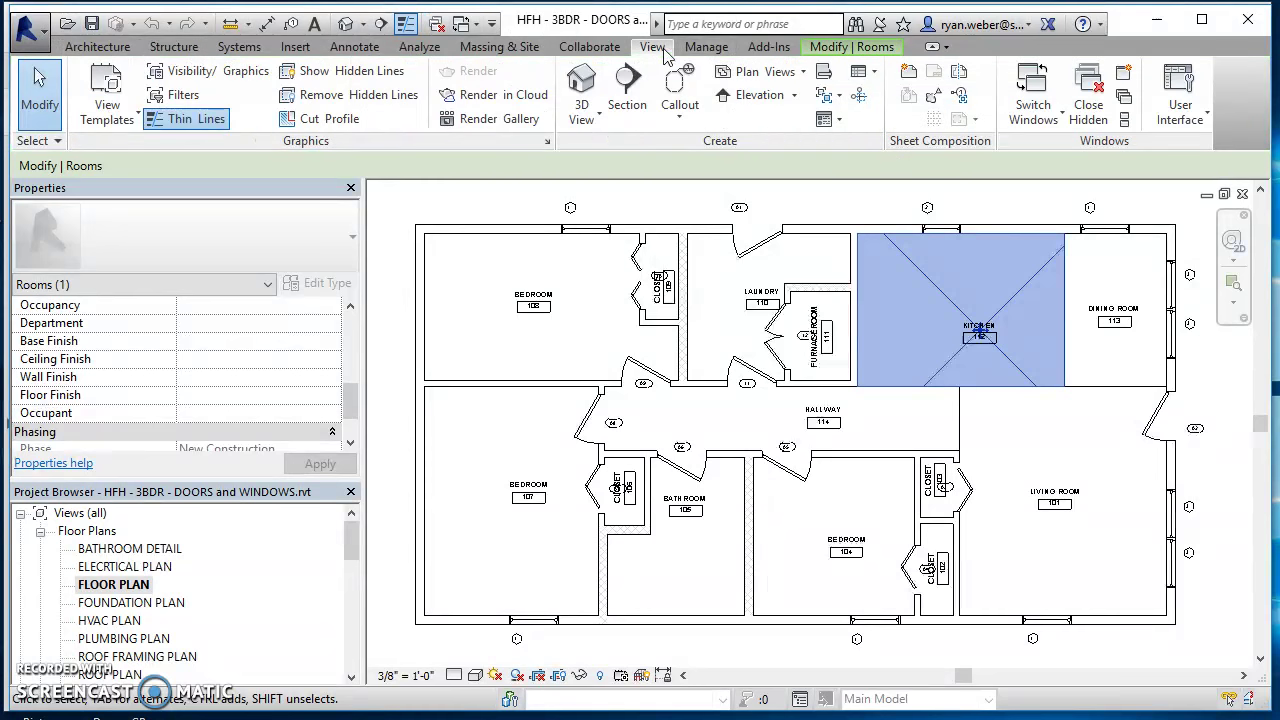
click(1033, 115)
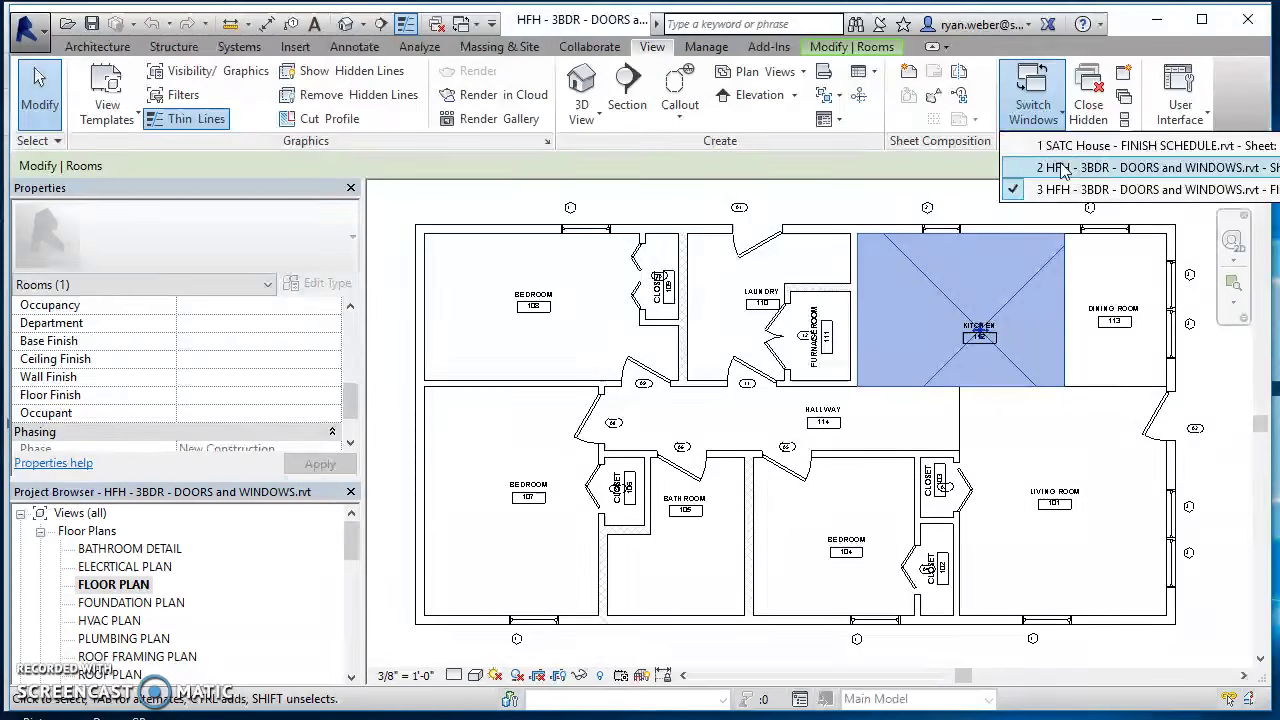
click(1073, 147)
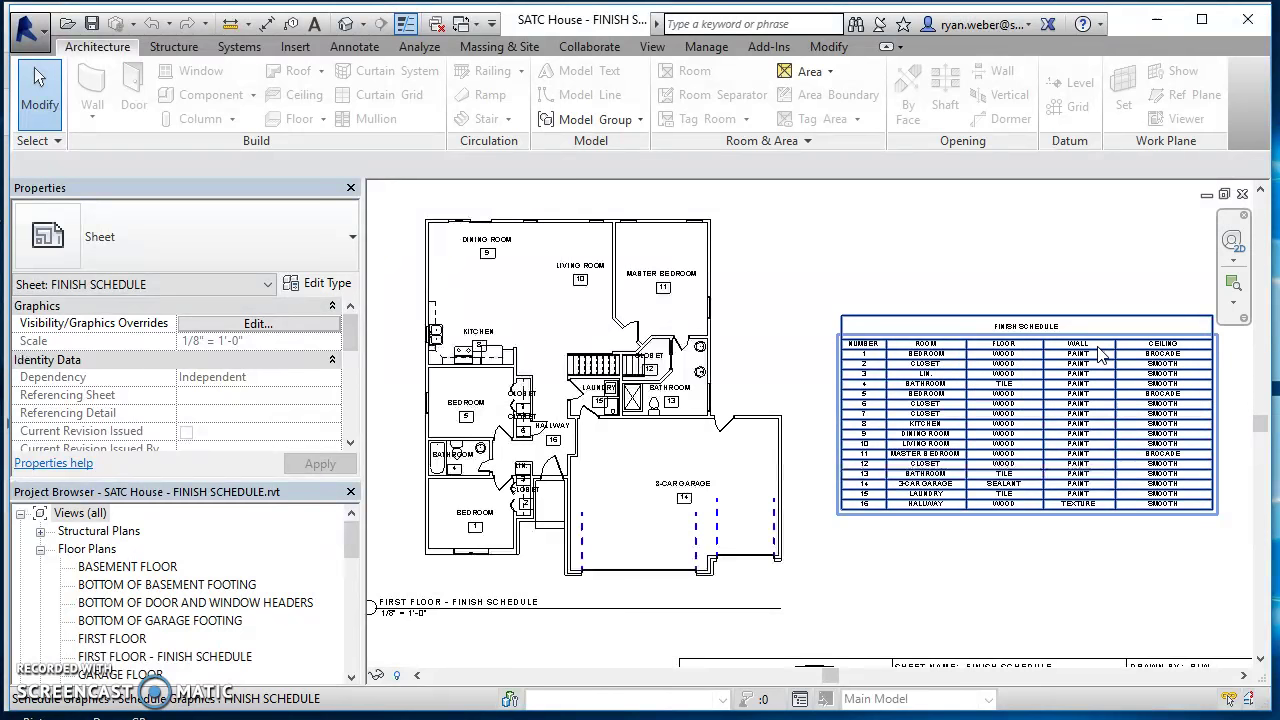
click(1242, 193)
click(1242, 193)
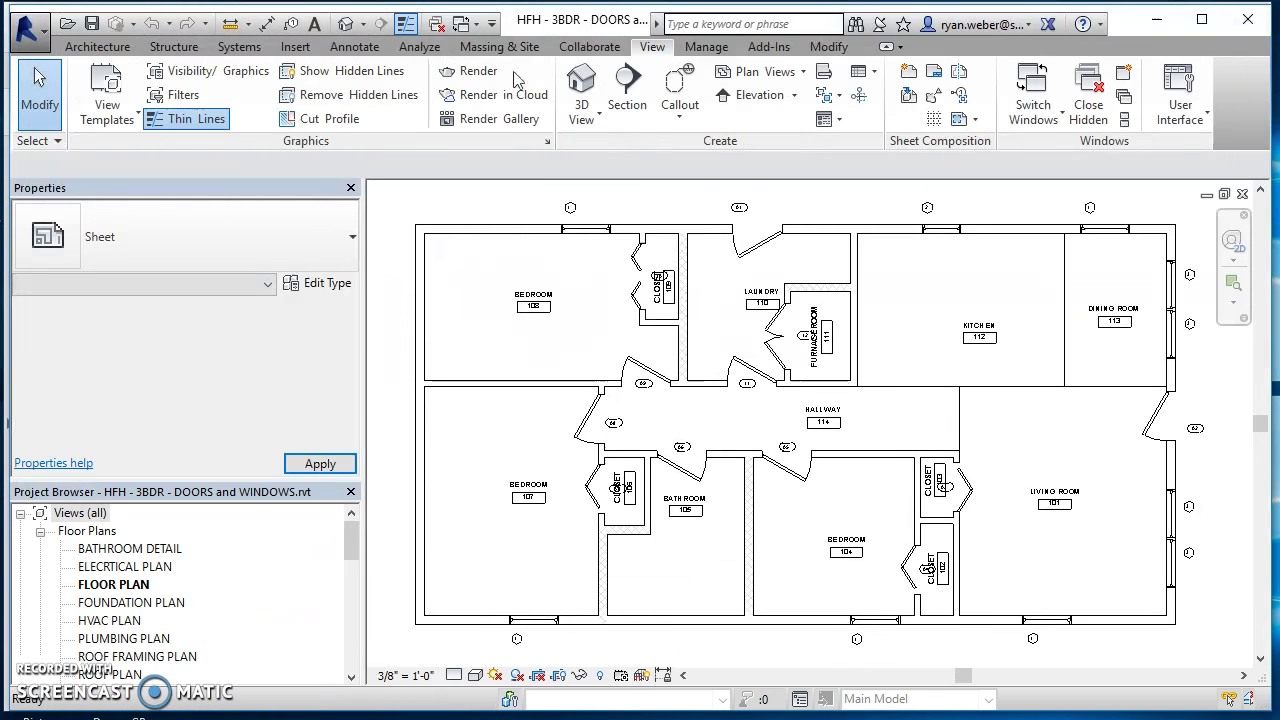
Select the Kitchen room and set its Ceiling Finish to PAINT
click(1035, 108)
click(985, 260)
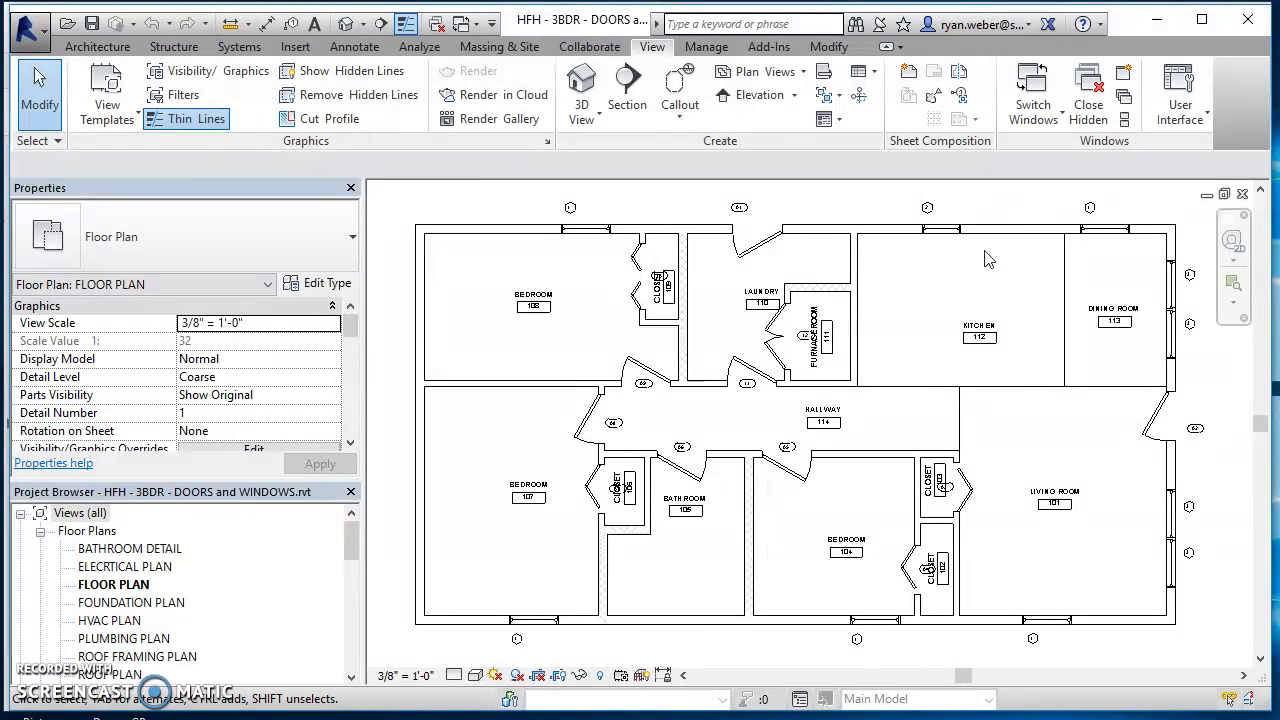
click(985, 308)
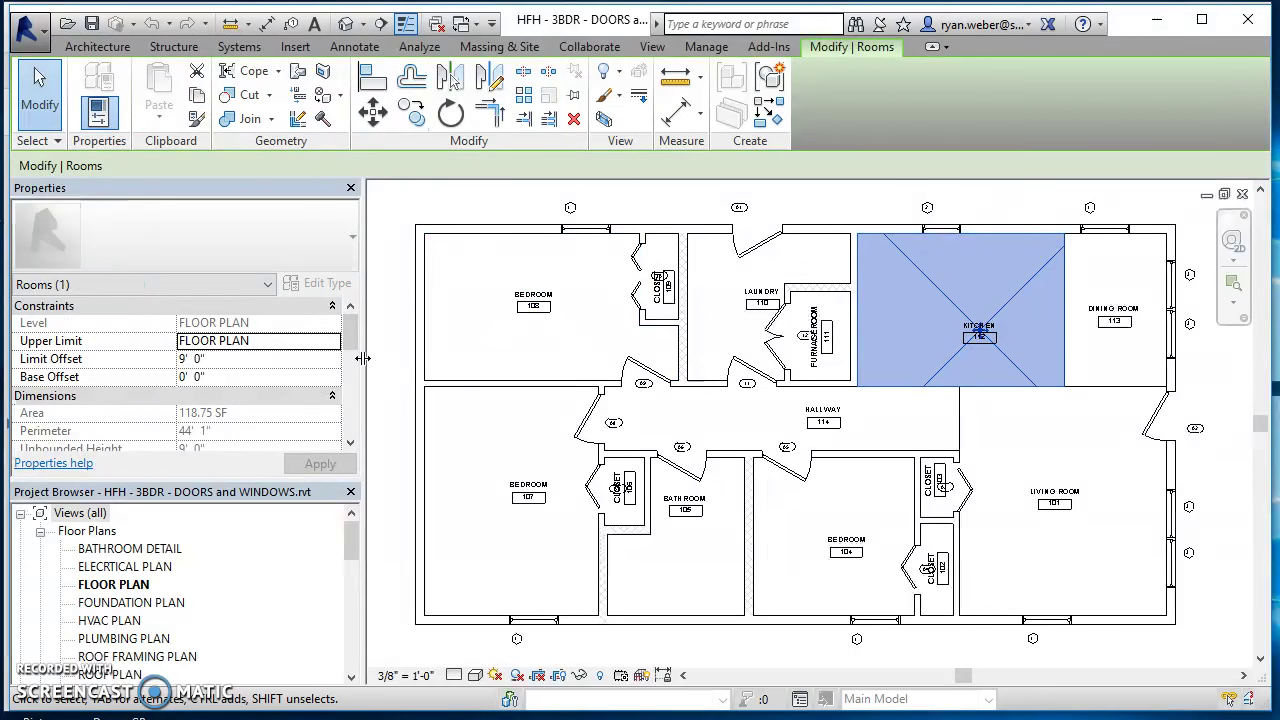
drag(352, 342, 356, 397)
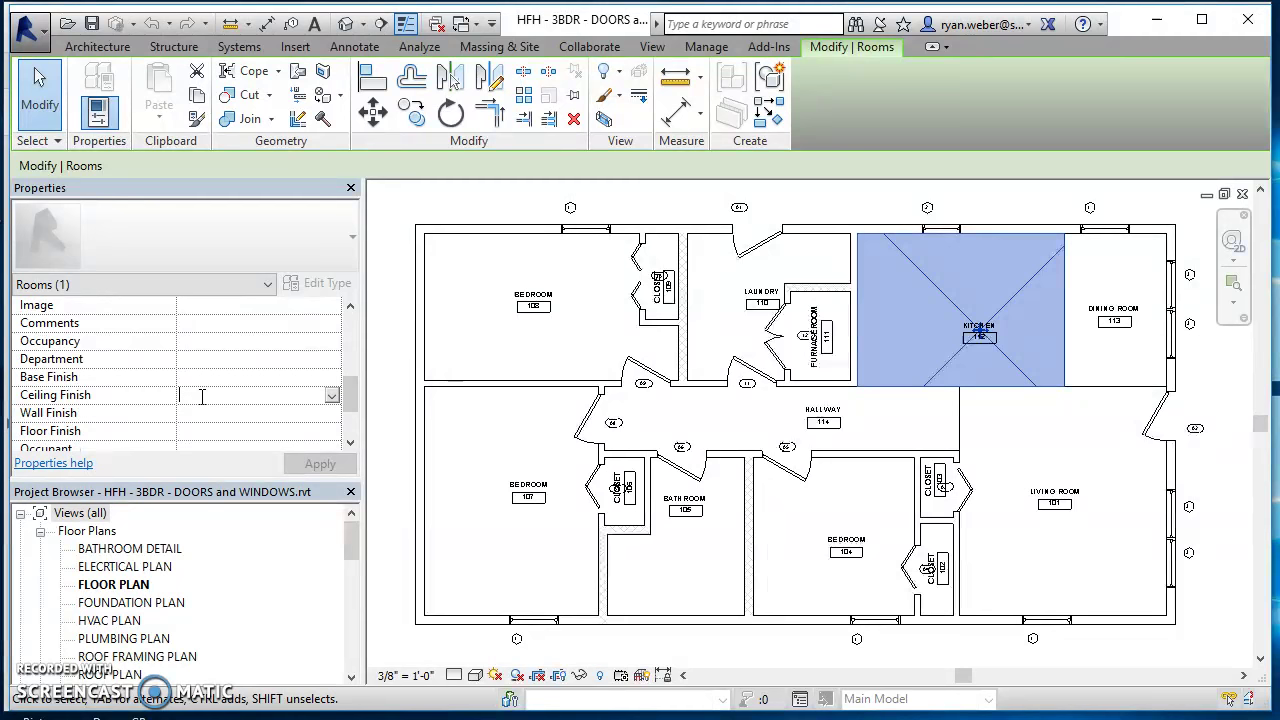
text(PAINT)
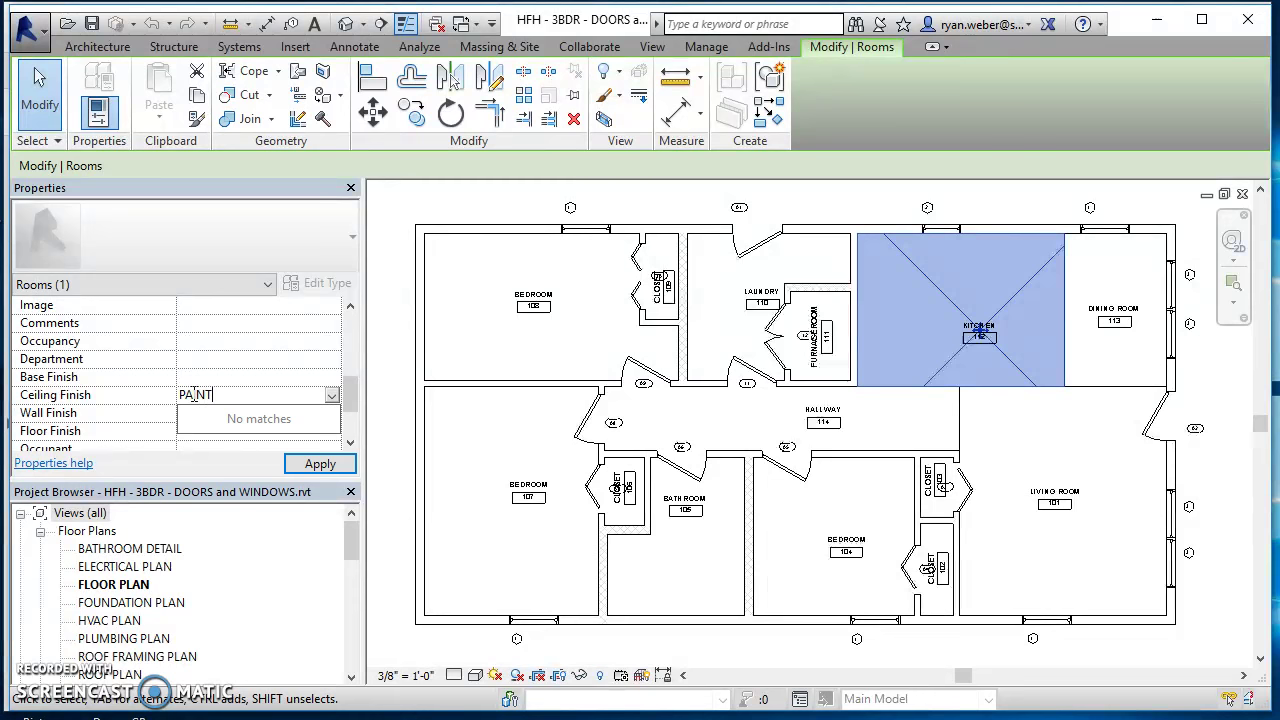
key(Return)
Set the Kitchen's Wall Finish to PAINT and Floor Finish to CERAMIC TILE, and apply
click(200, 413)
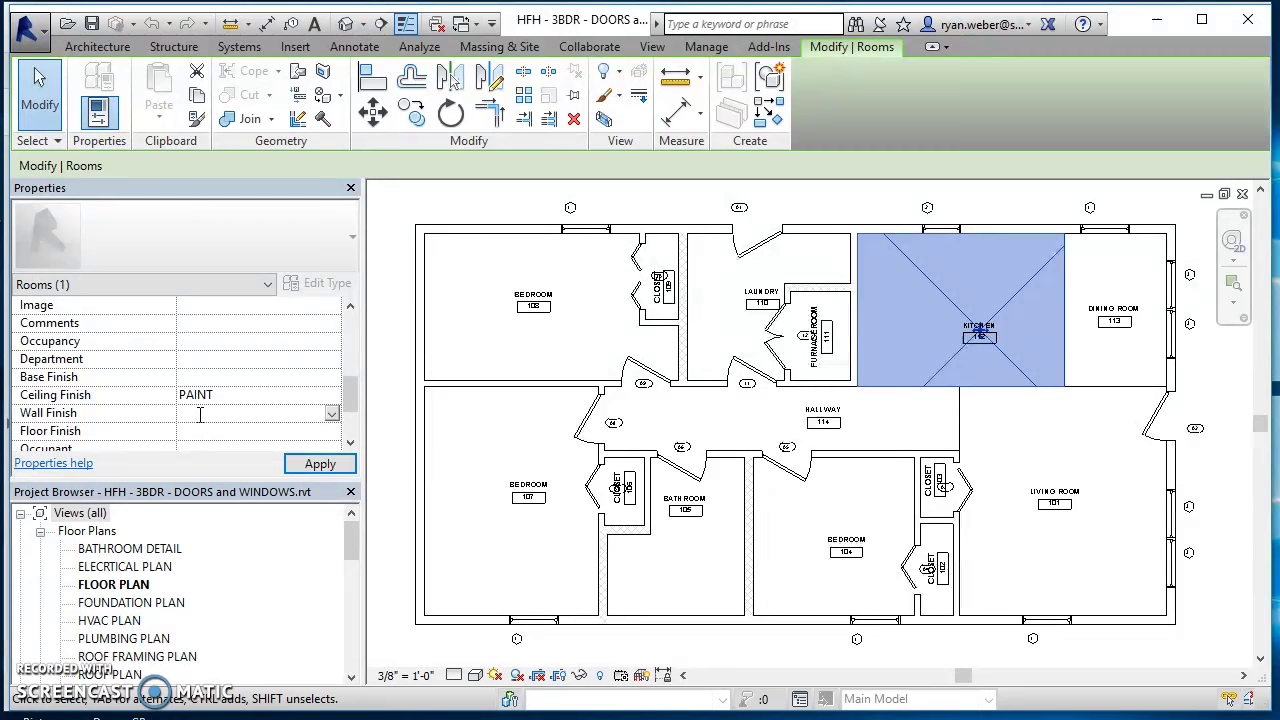
text(PAINT)
key(Return)
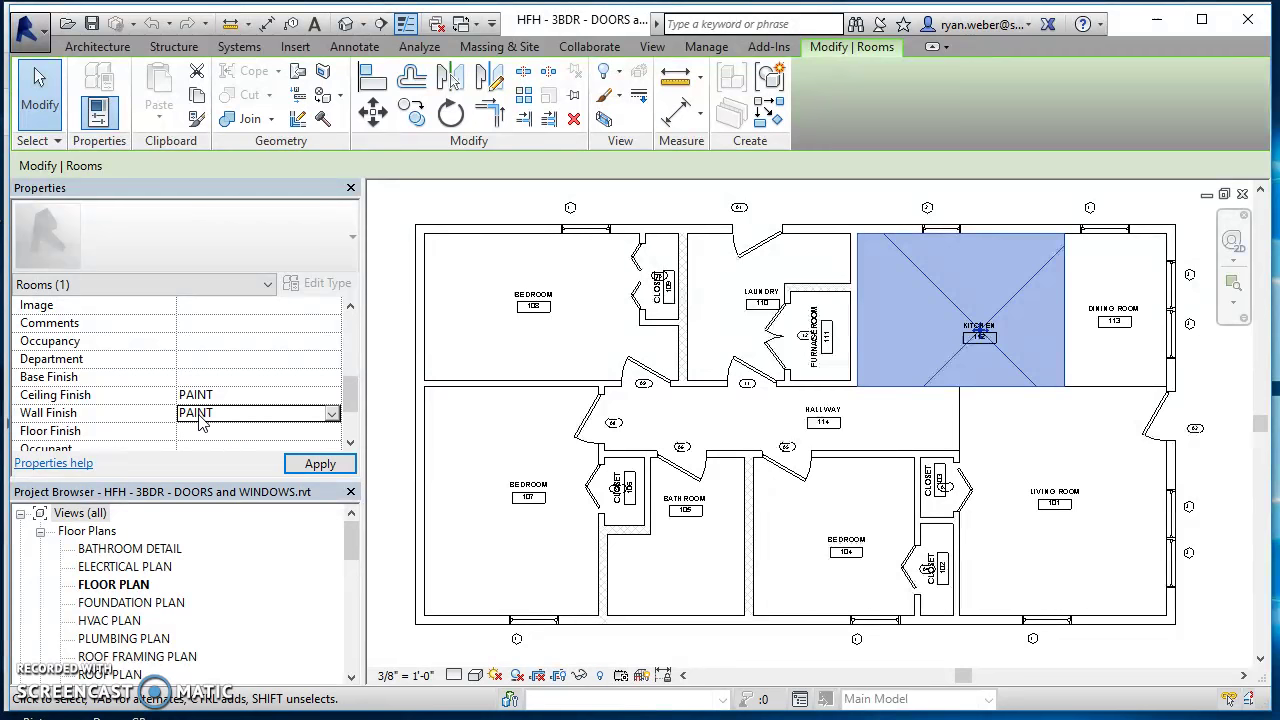
click(215, 431)
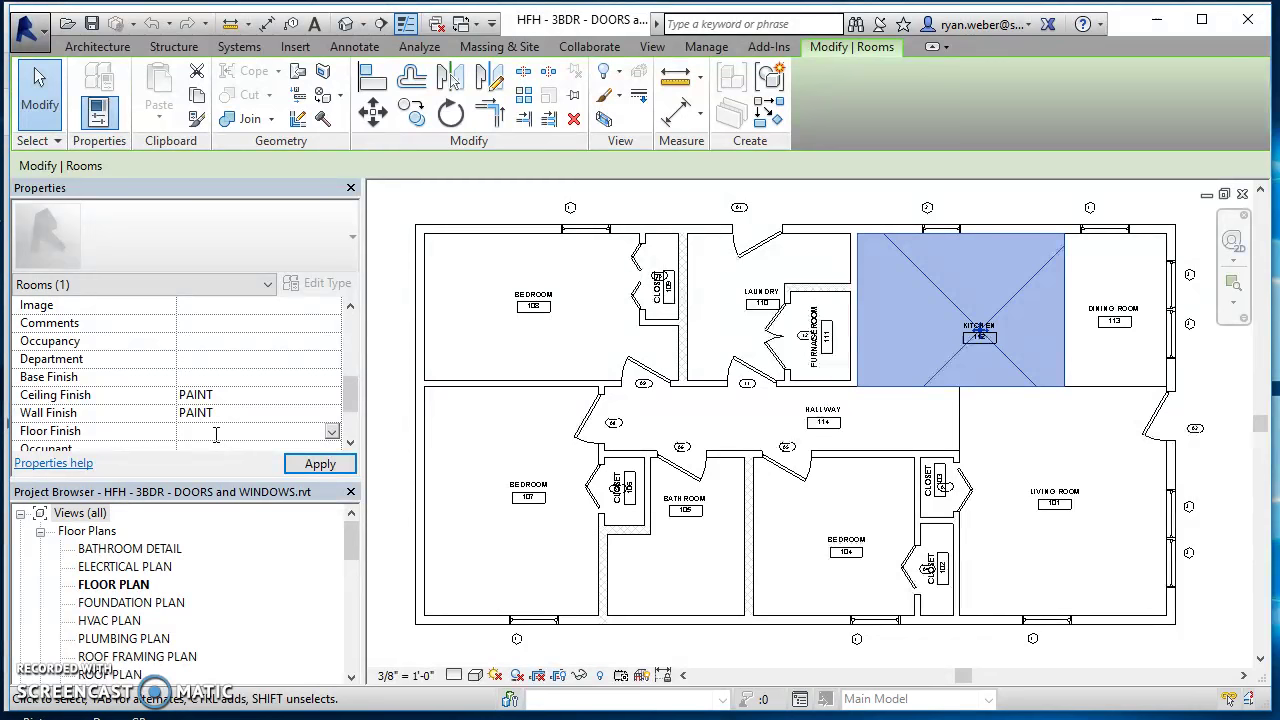
text(CERAMIC TILE)
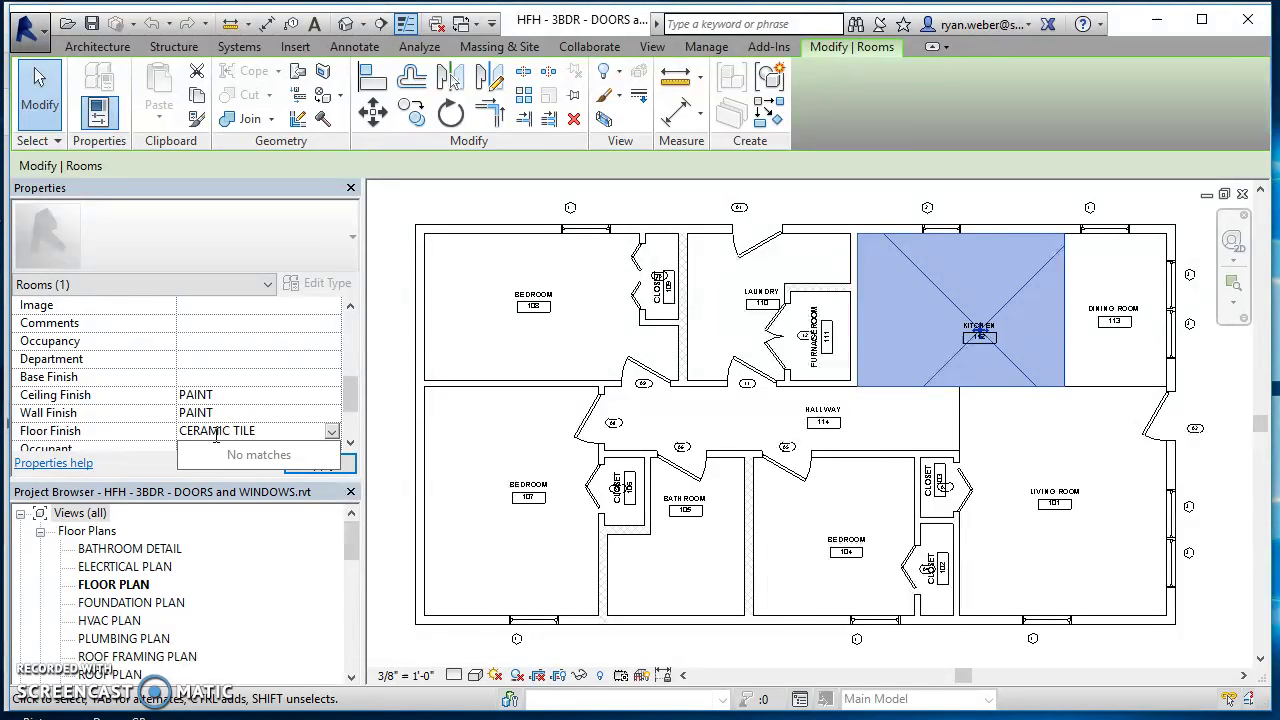
key(Return)
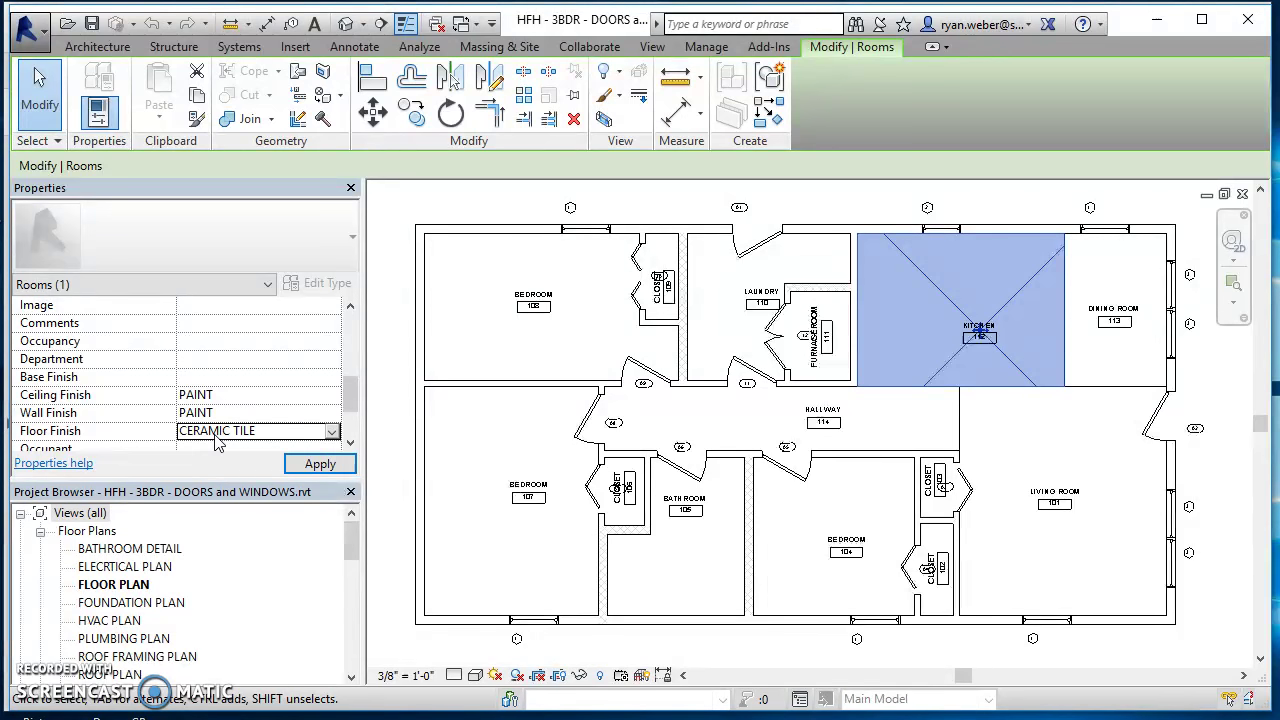
click(318, 465)
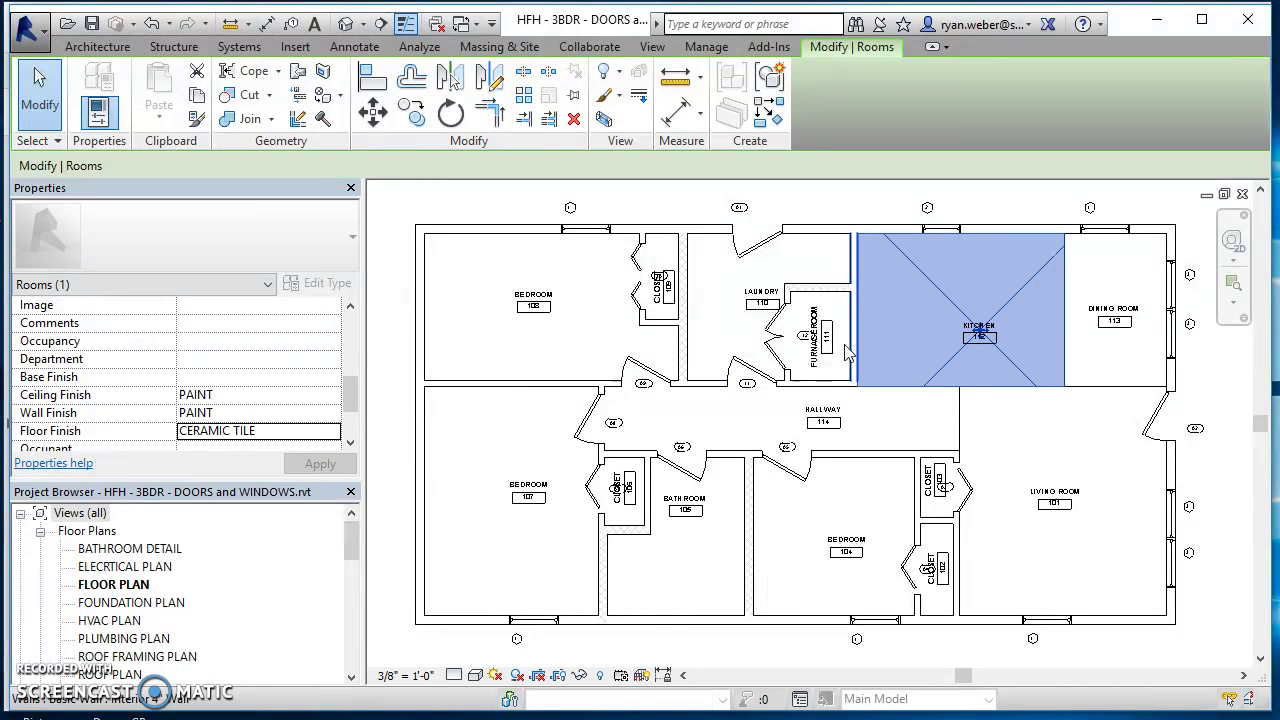
click(700, 432)
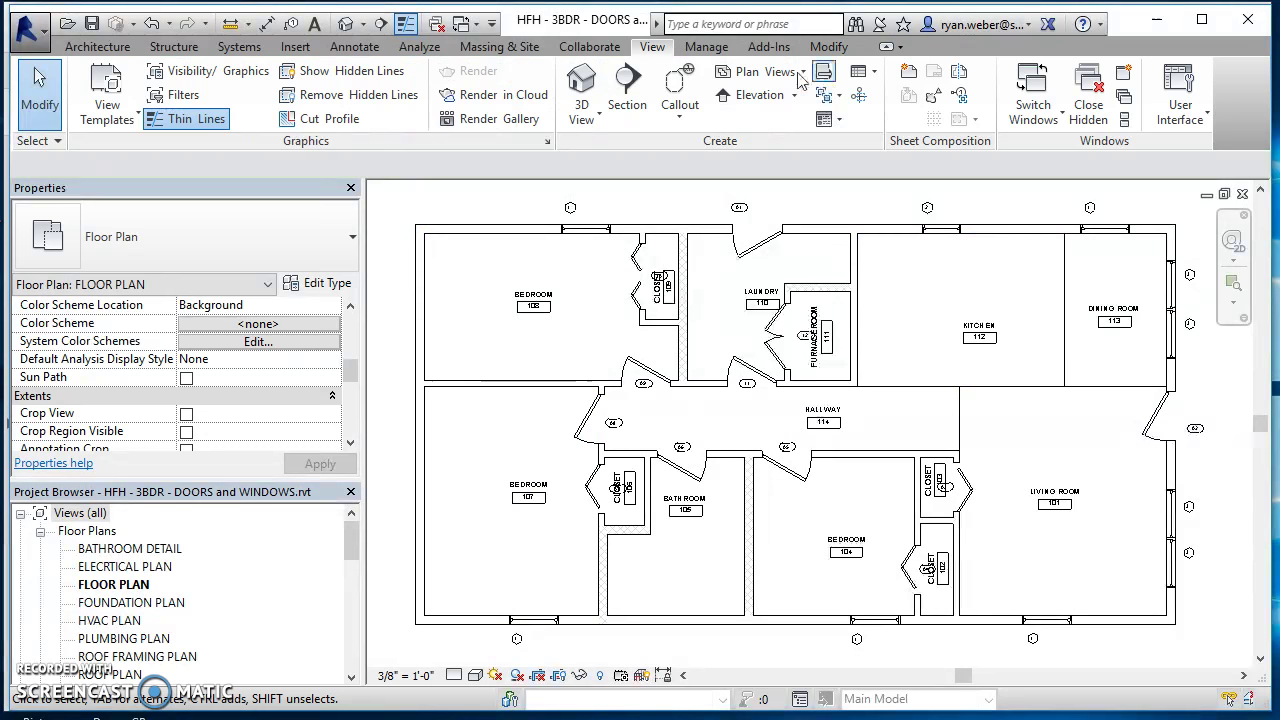
Create a new Rooms schedule named FINISH SCHEDULE
click(862, 72)
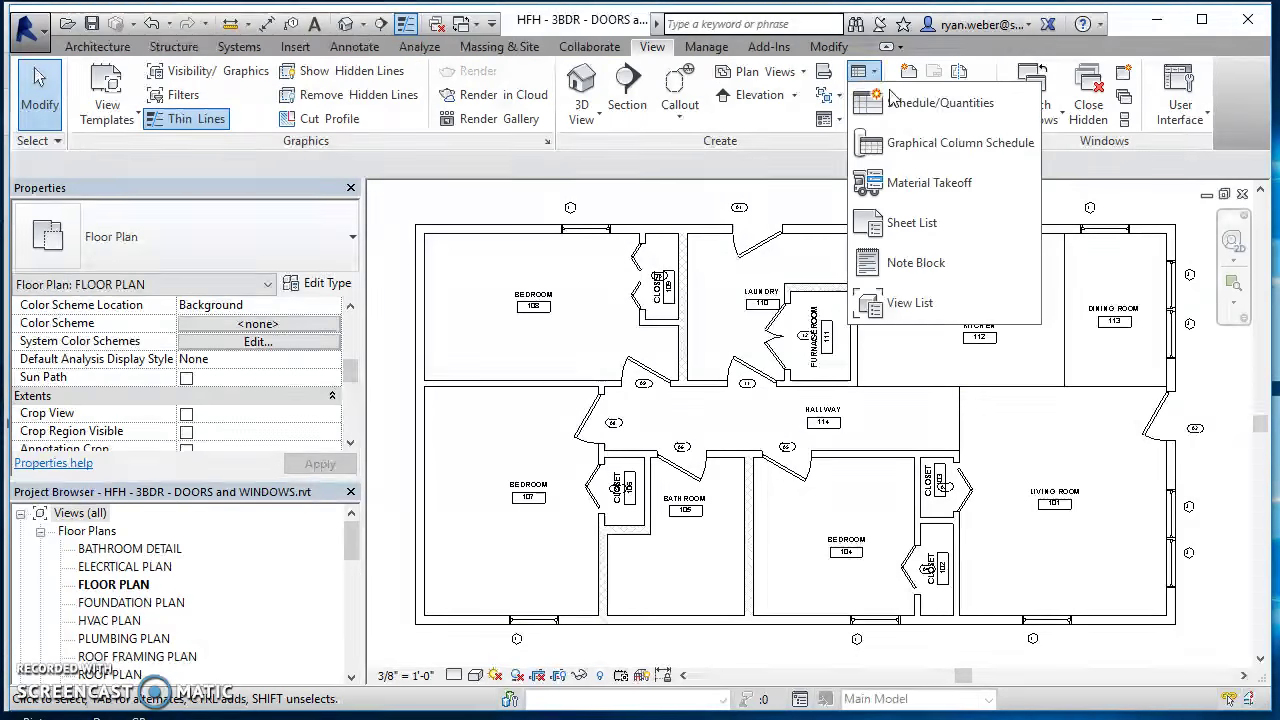
click(903, 103)
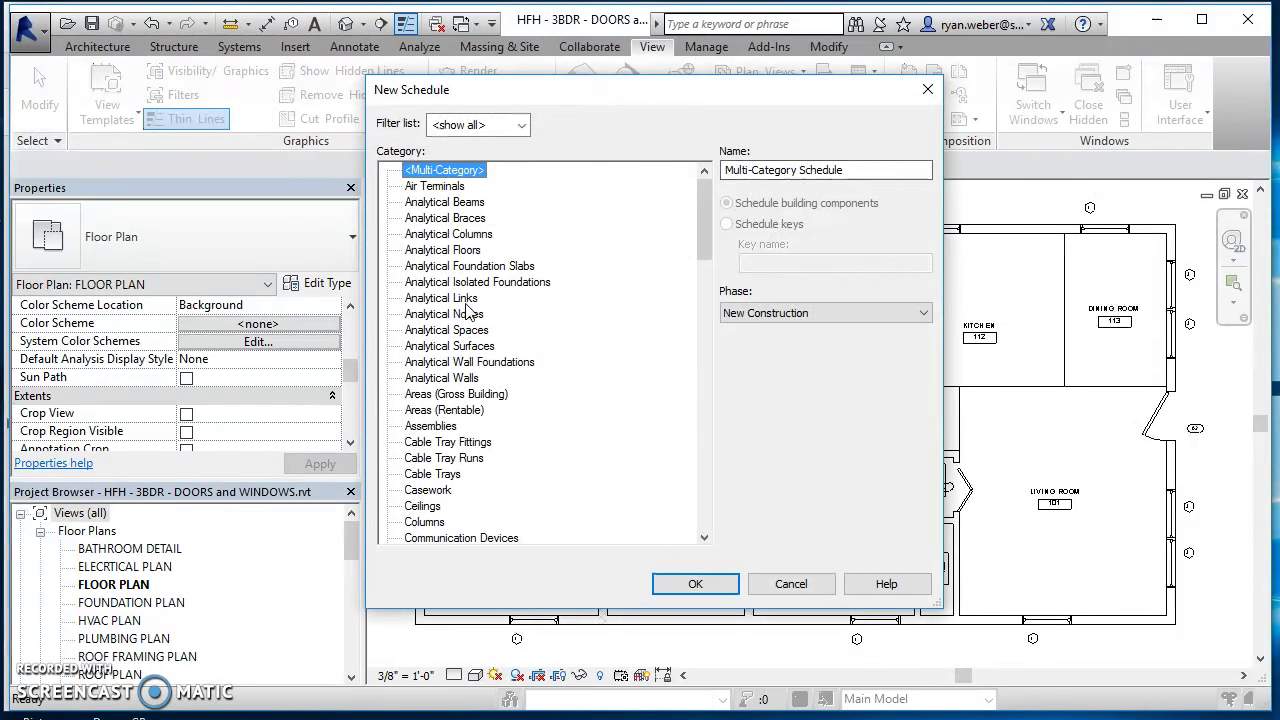
click(446, 314)
key(r)
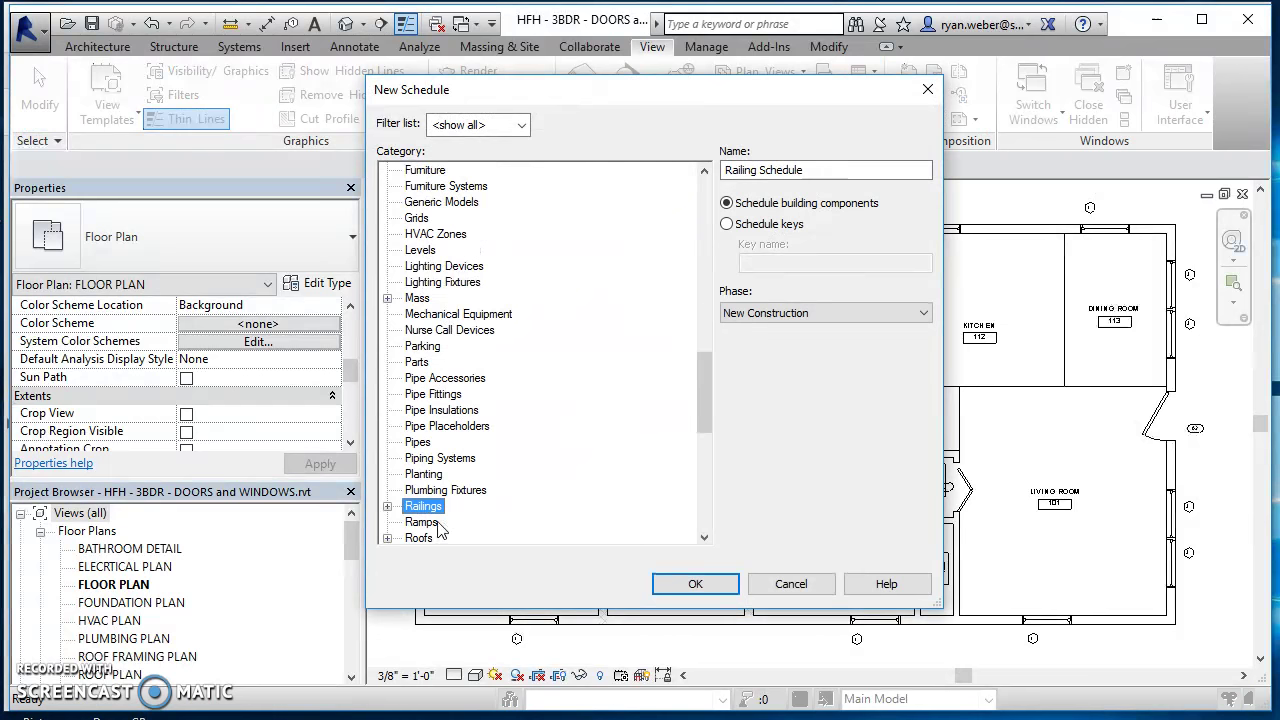
scroll(438, 528, down, 1)
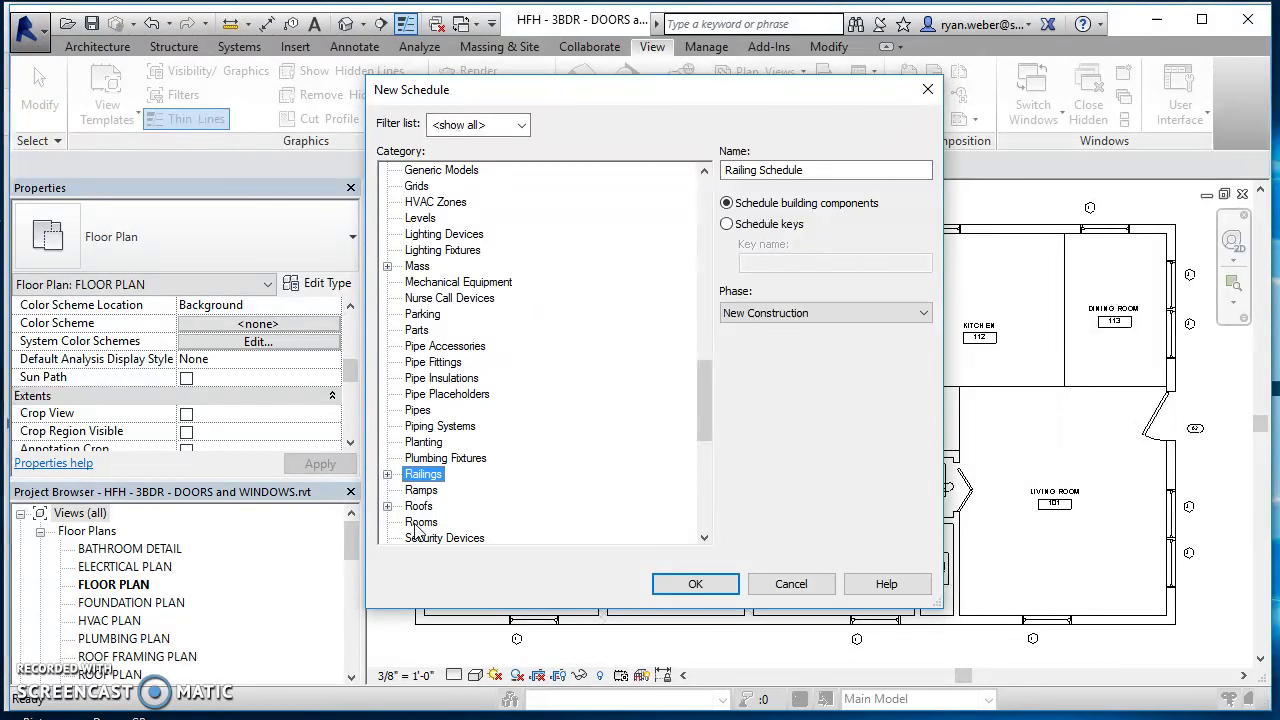
click(416, 524)
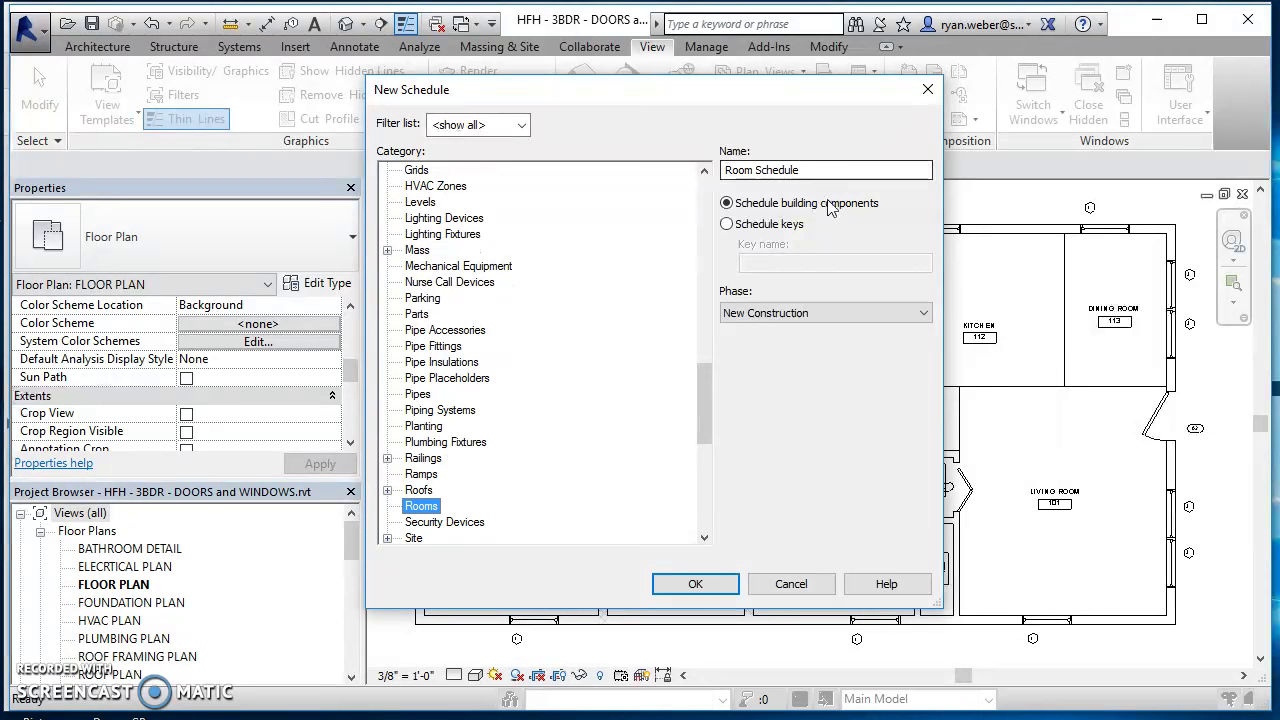
drag(830, 170, 718, 200)
text(FINISH SCHEDULE)
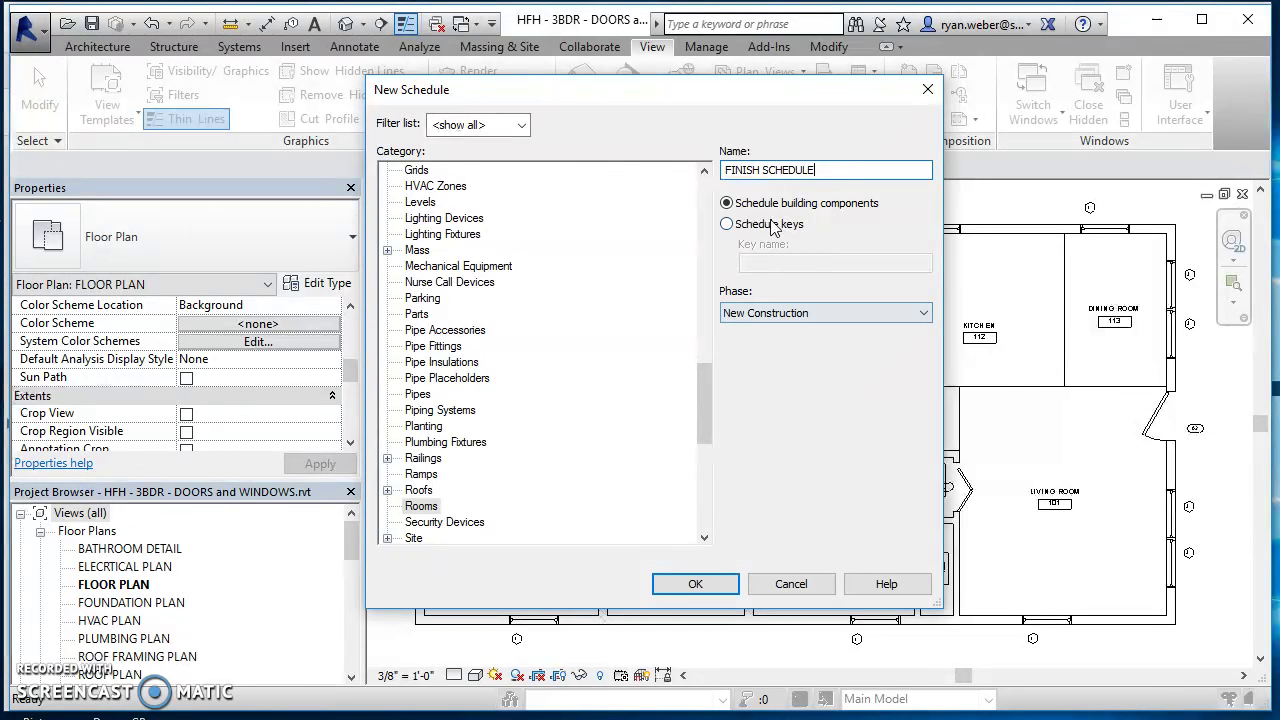
click(695, 584)
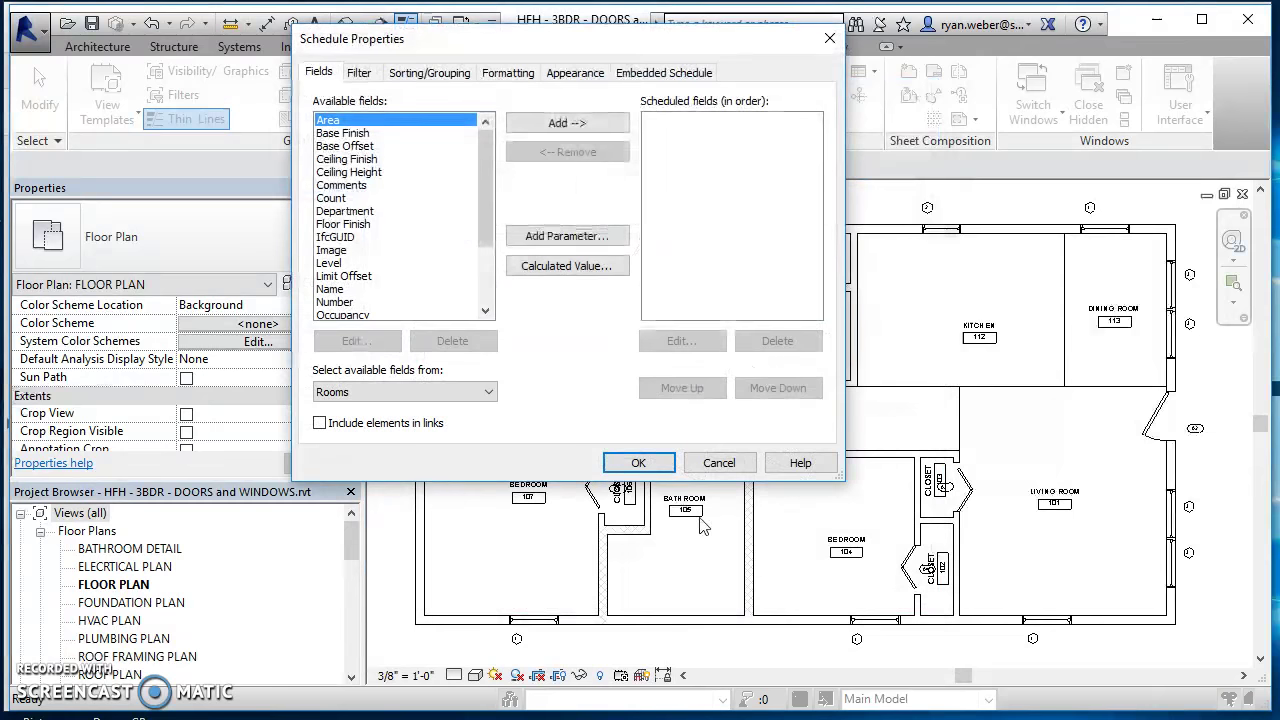
Add the Name, Number, Ceiling Finish, Floor Finish and Wall Finish fields to the schedule
click(360, 172)
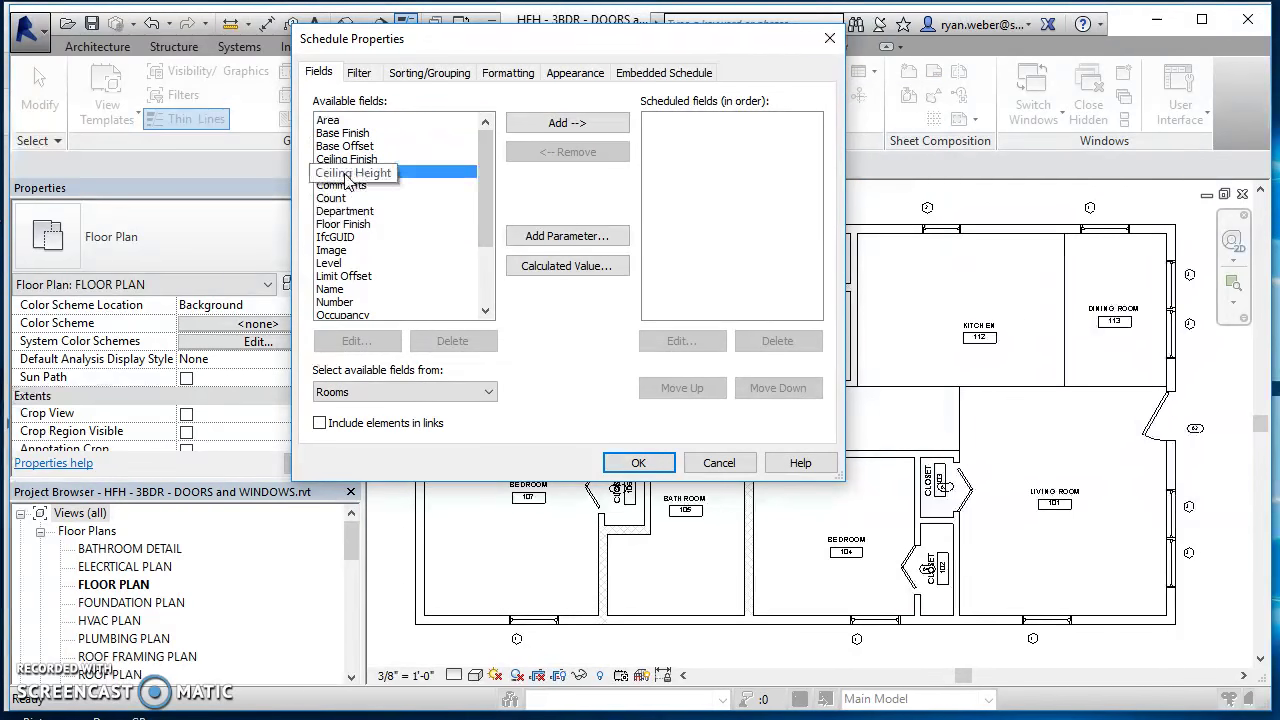
double_click(340, 290)
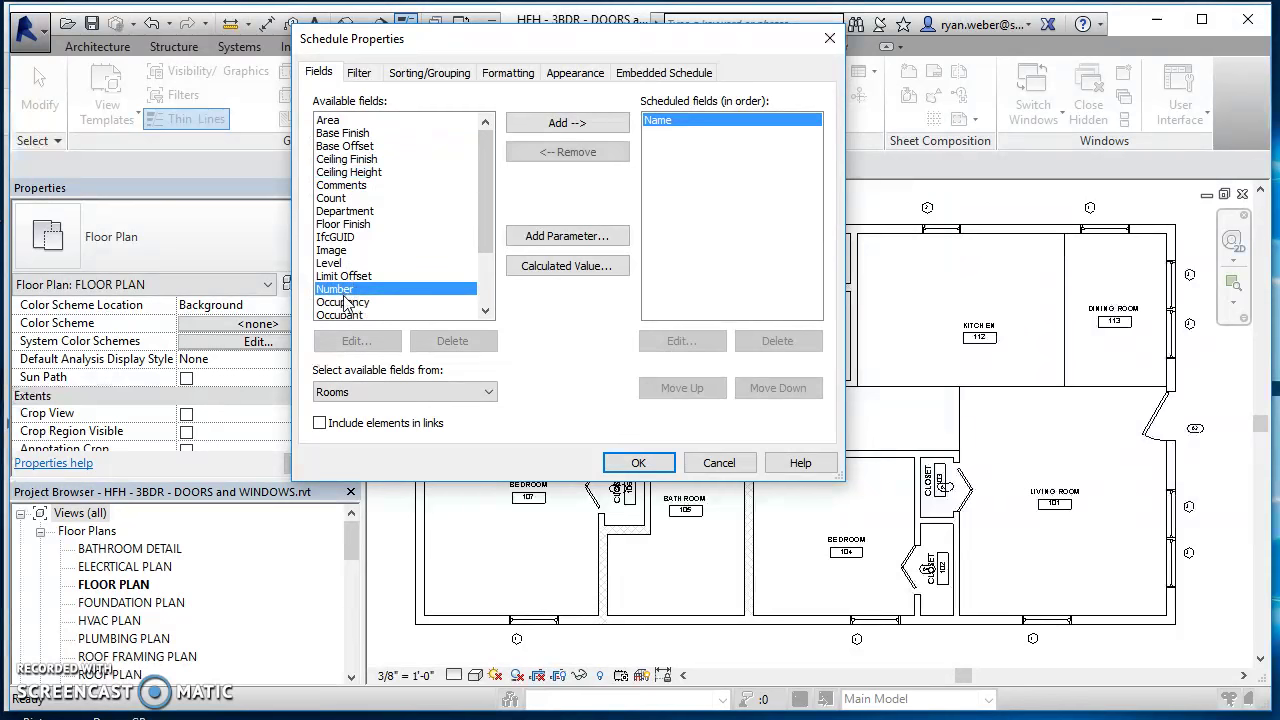
double_click(342, 290)
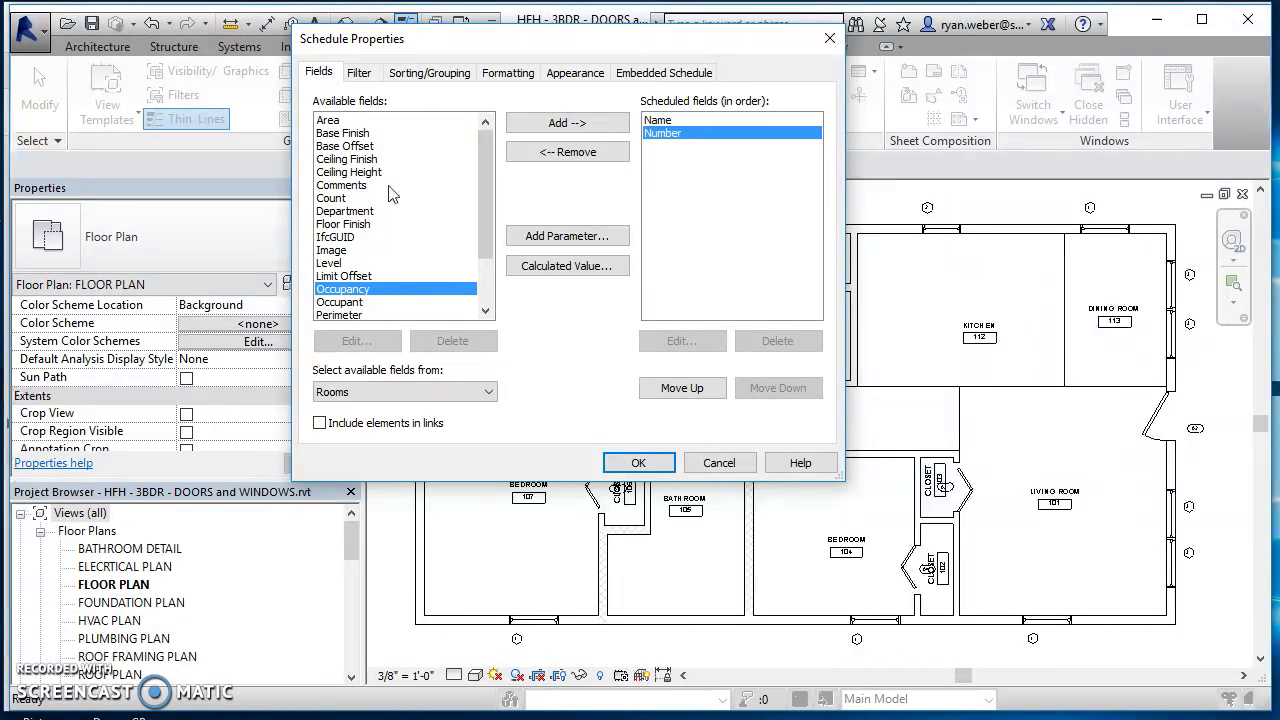
double_click(350, 160)
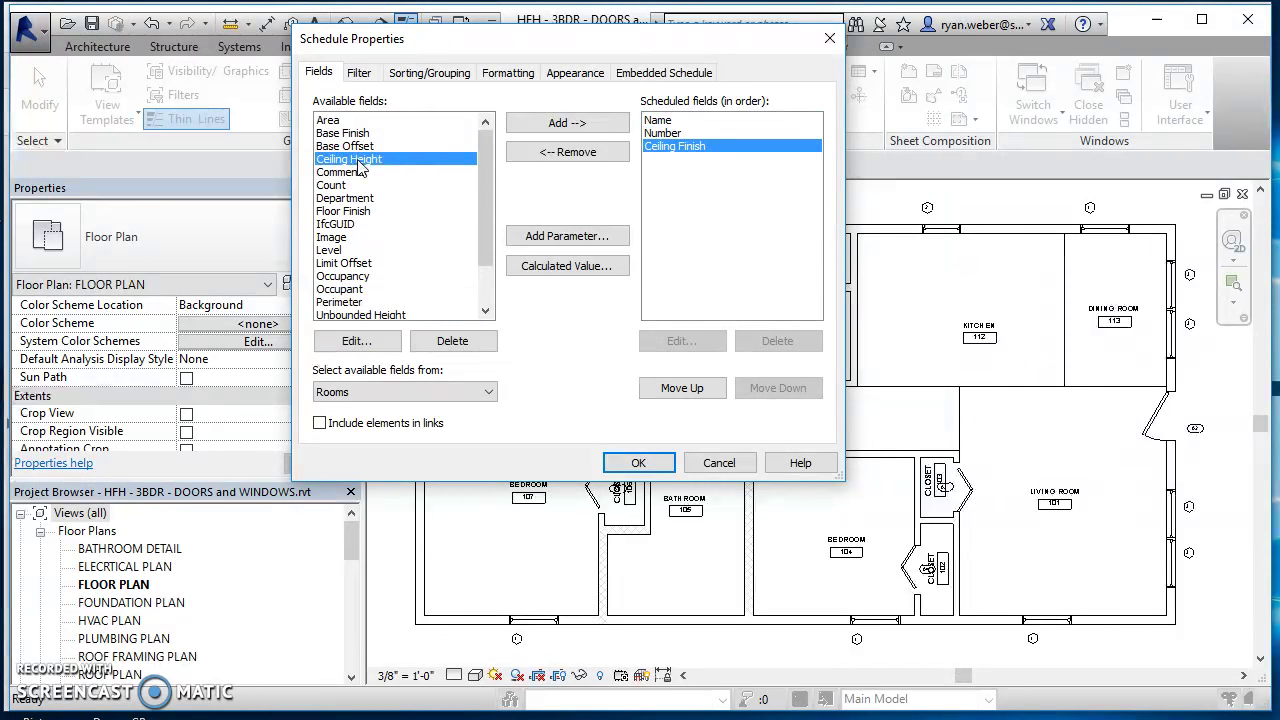
double_click(371, 212)
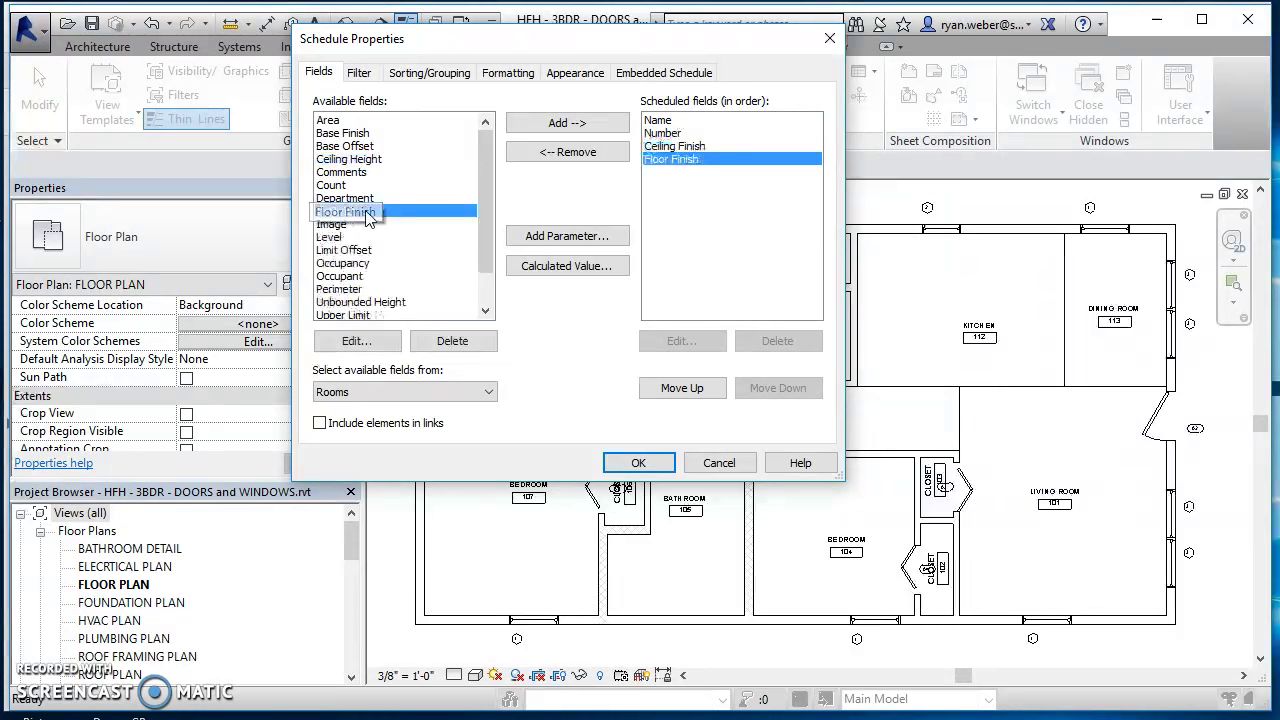
click(385, 278)
scroll(385, 281, down, 1)
double_click(376, 303)
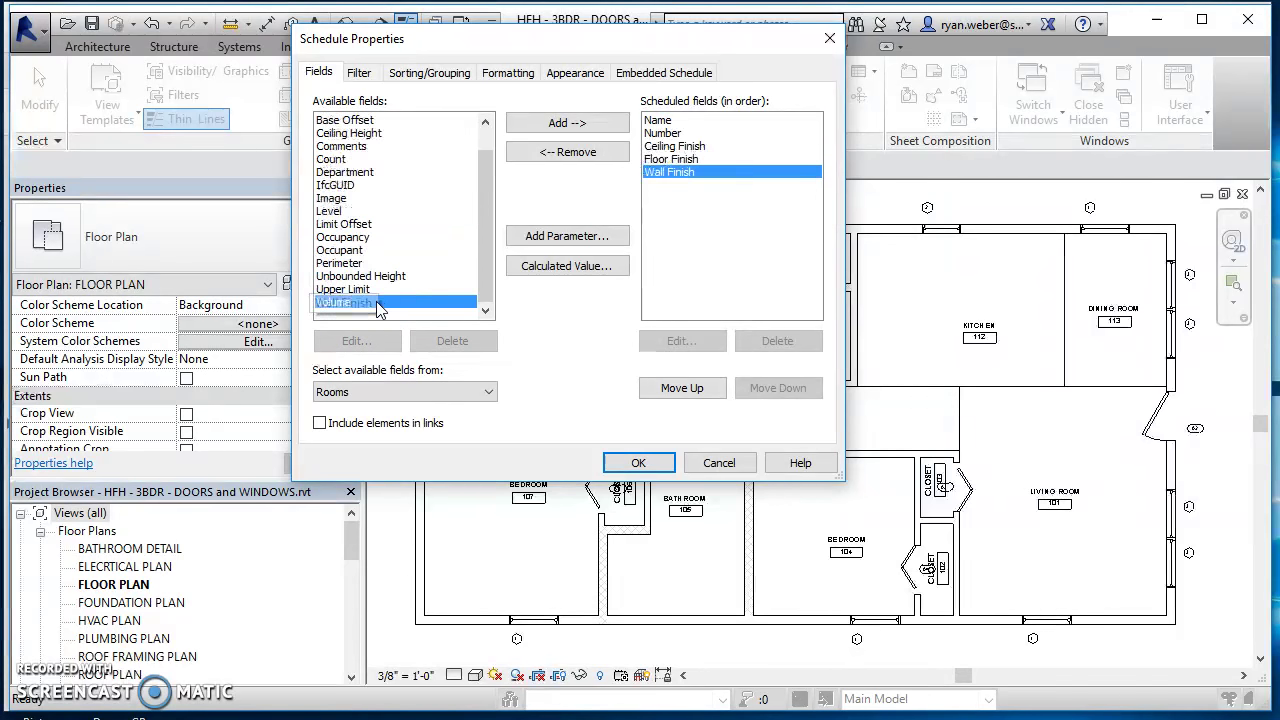
Reorder the fields so Number comes first and Wall Finish precedes Floor Finish
click(703, 121)
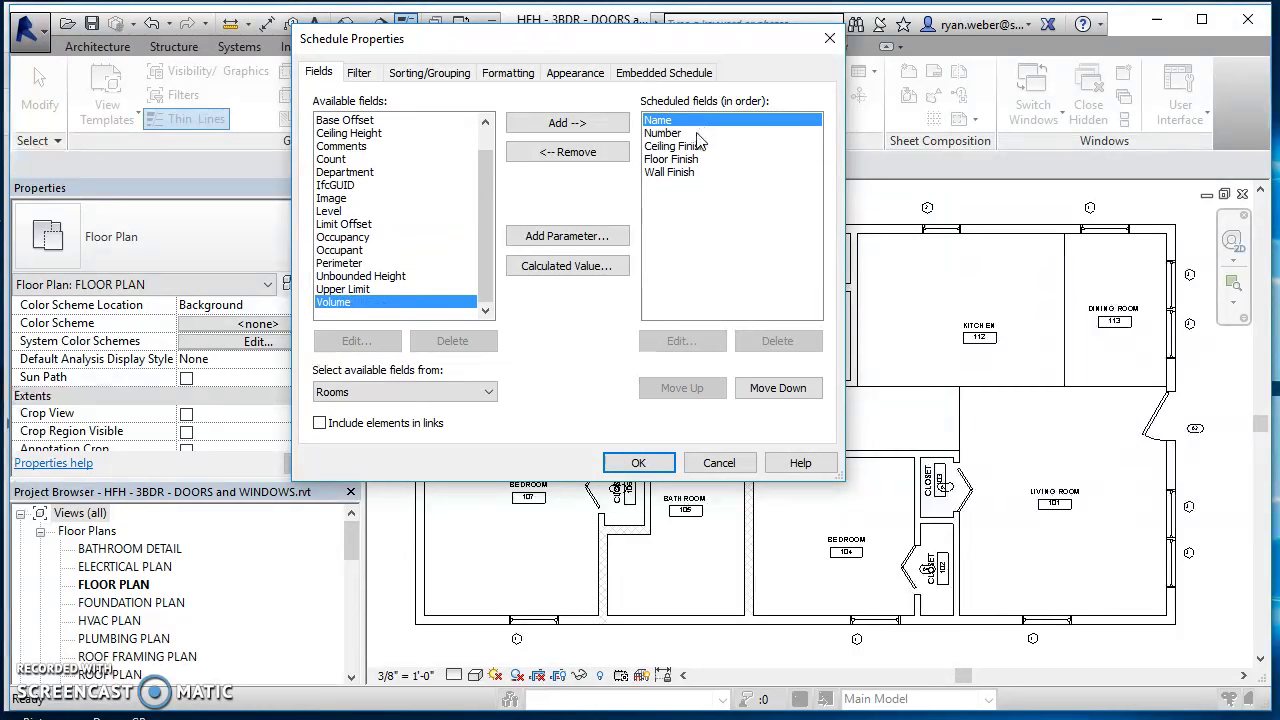
click(698, 133)
click(700, 388)
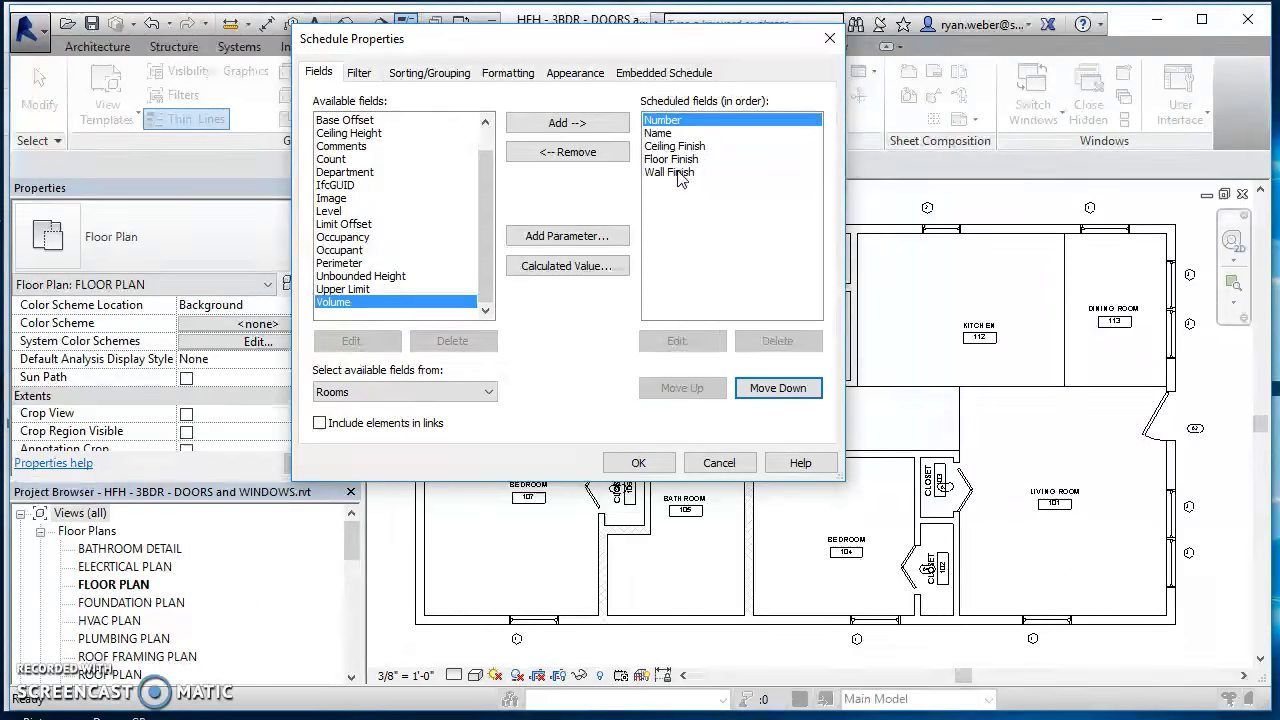
click(680, 172)
click(697, 389)
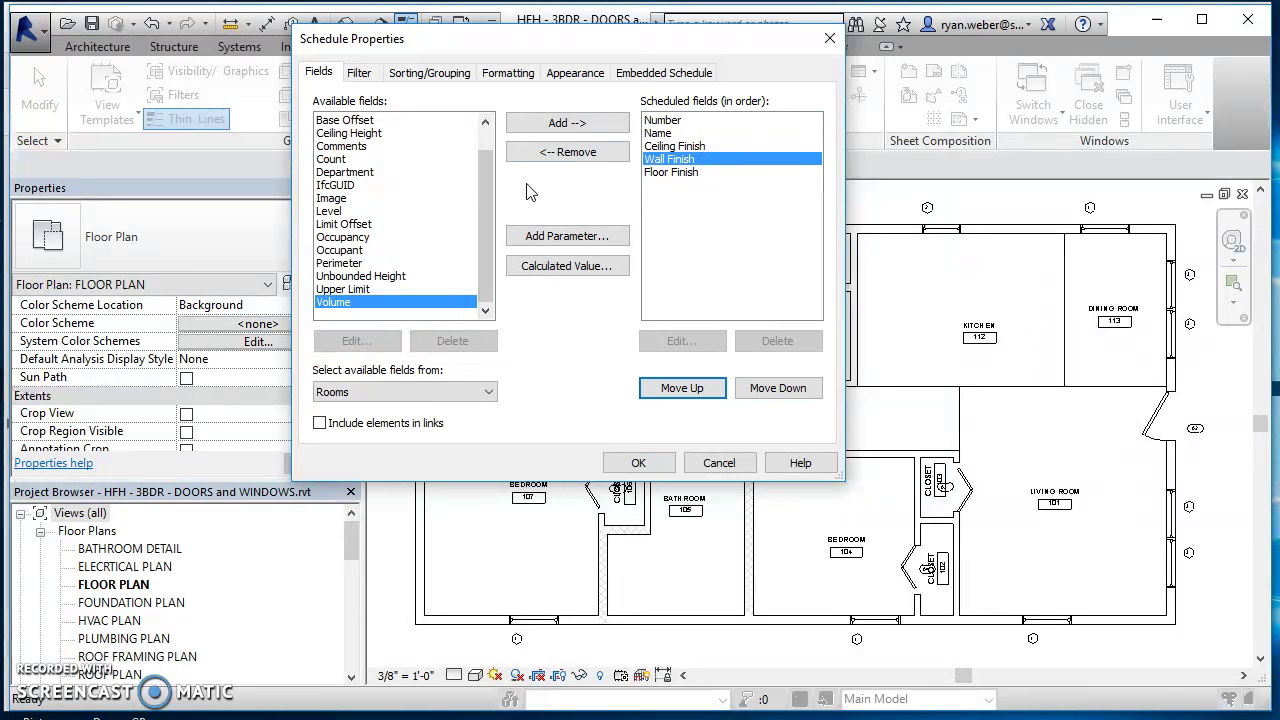
Sort the FINISH SCHEDULE by Number, keep default formatting and appearance, and create it
click(360, 74)
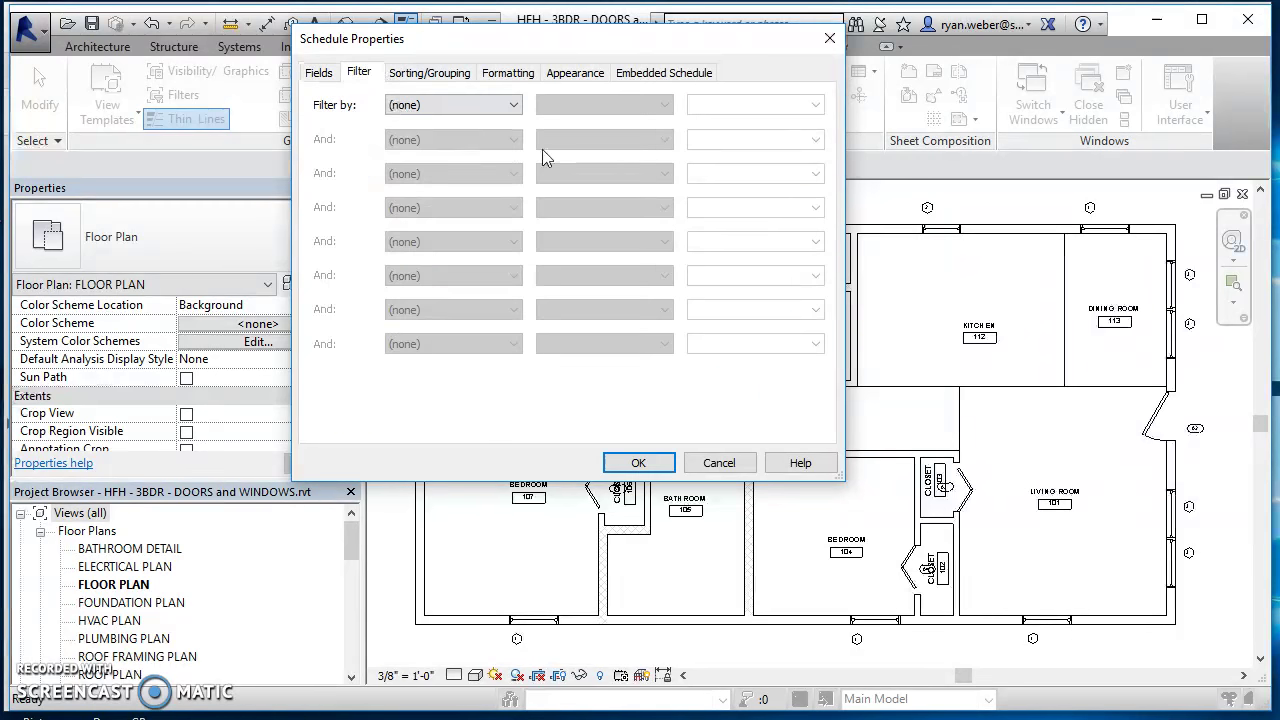
click(428, 73)
click(470, 105)
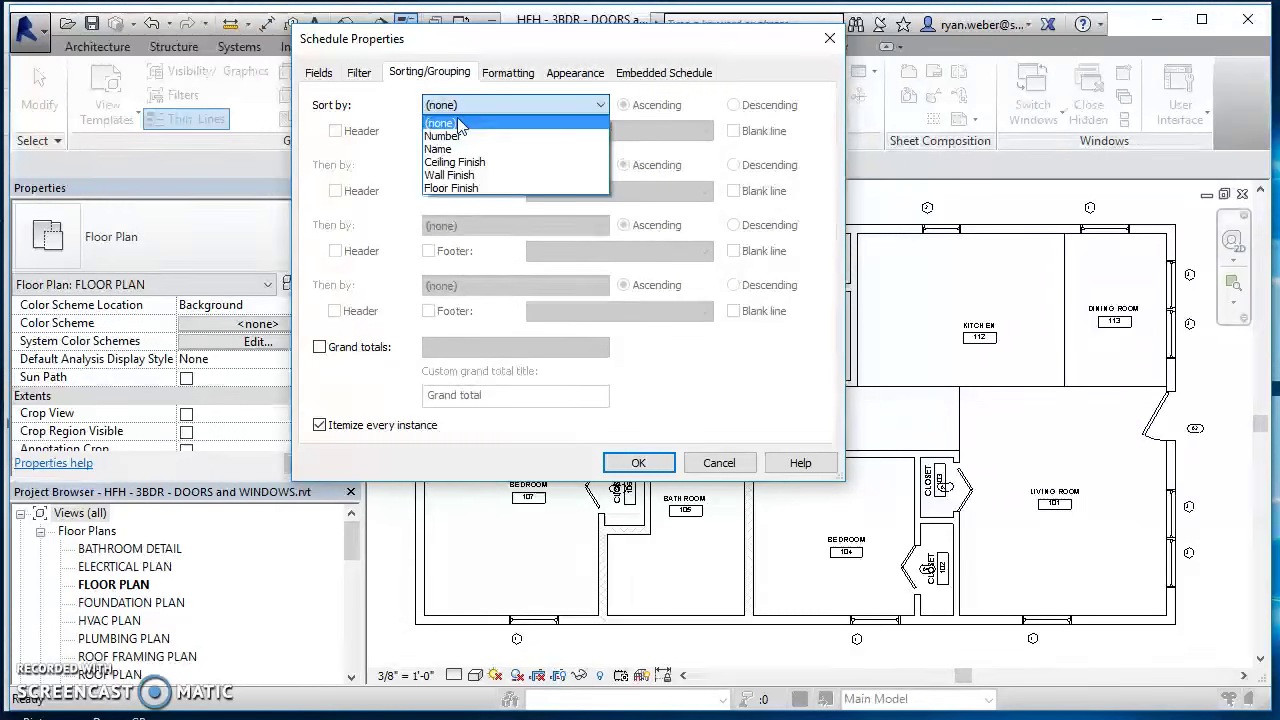
click(462, 137)
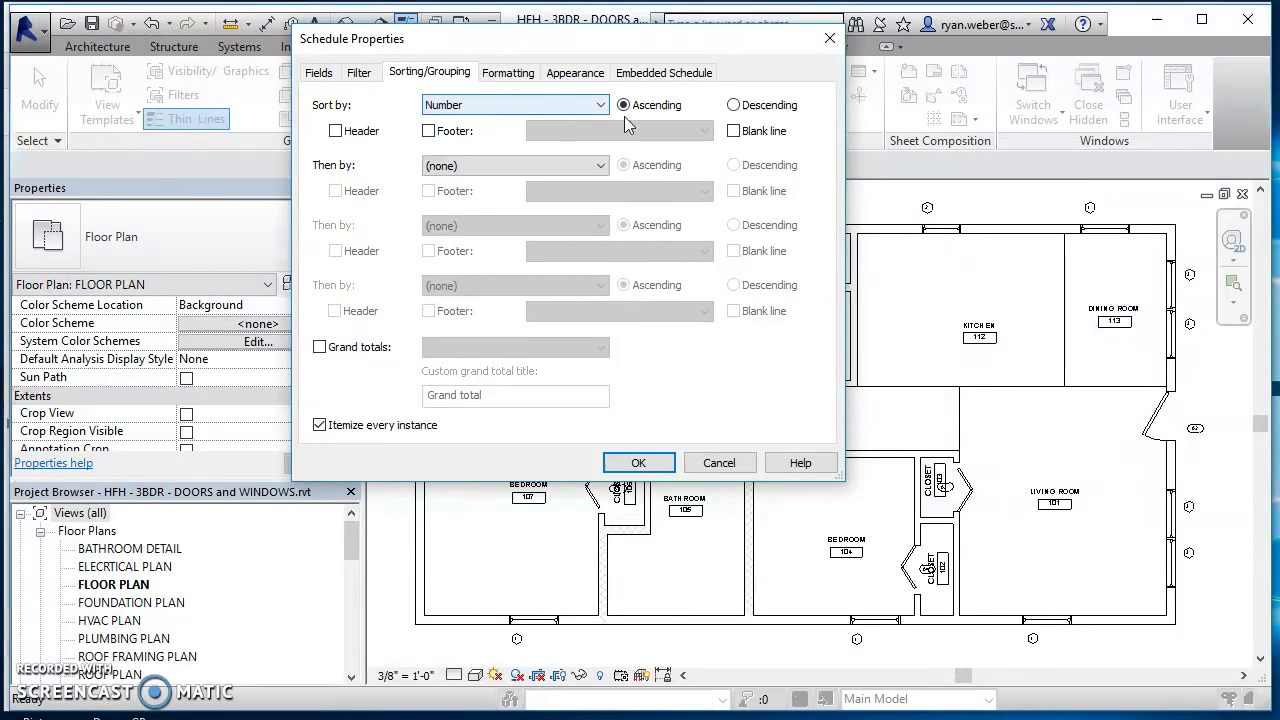
click(497, 80)
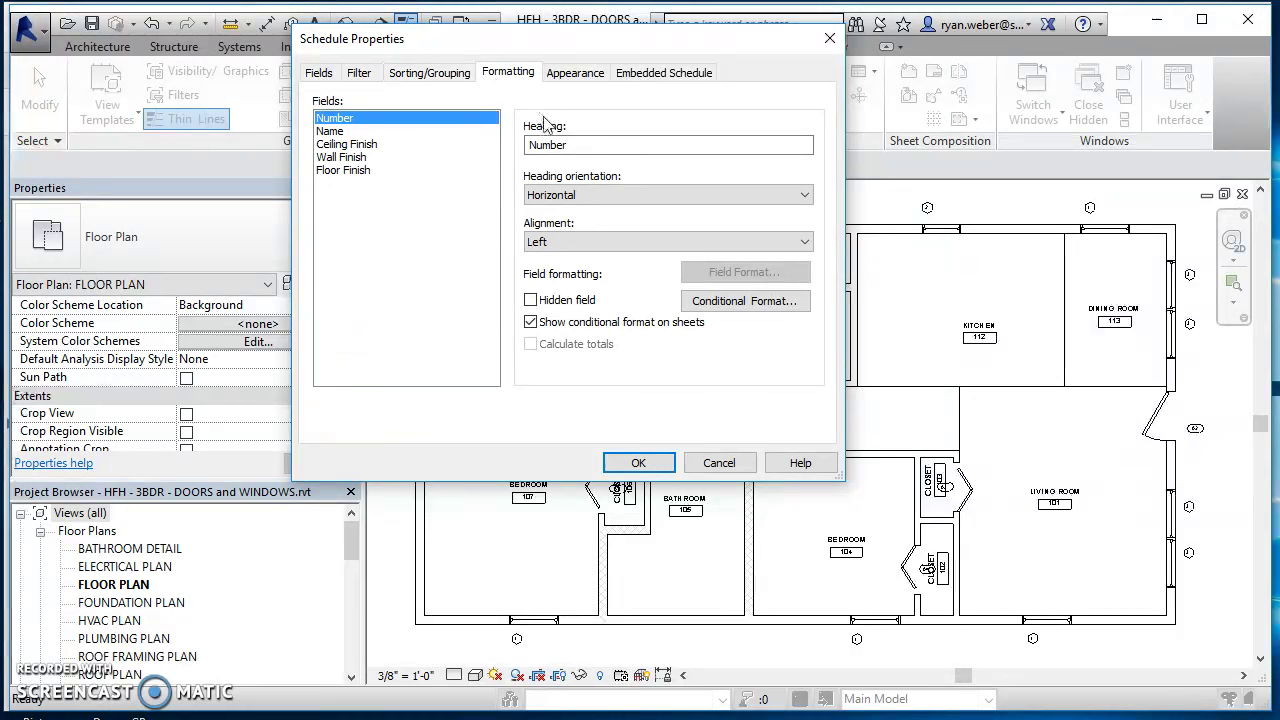
click(584, 148)
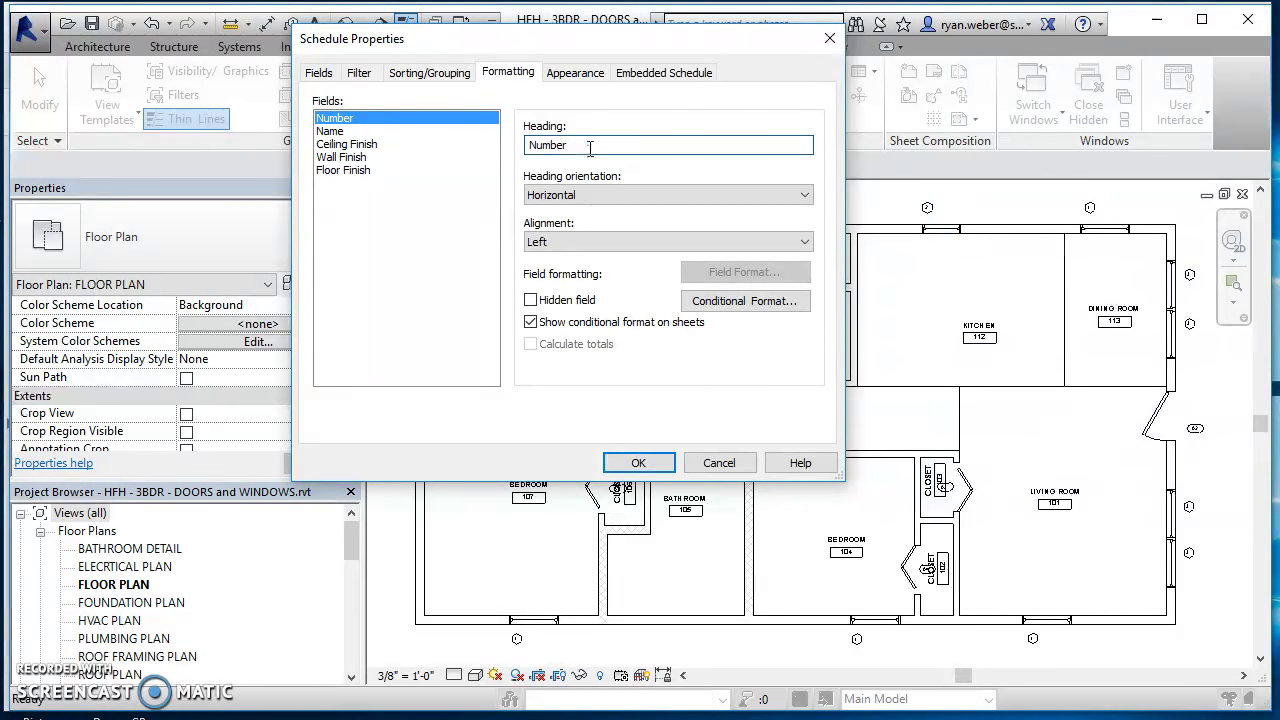
key(Tab)
key(Tab)
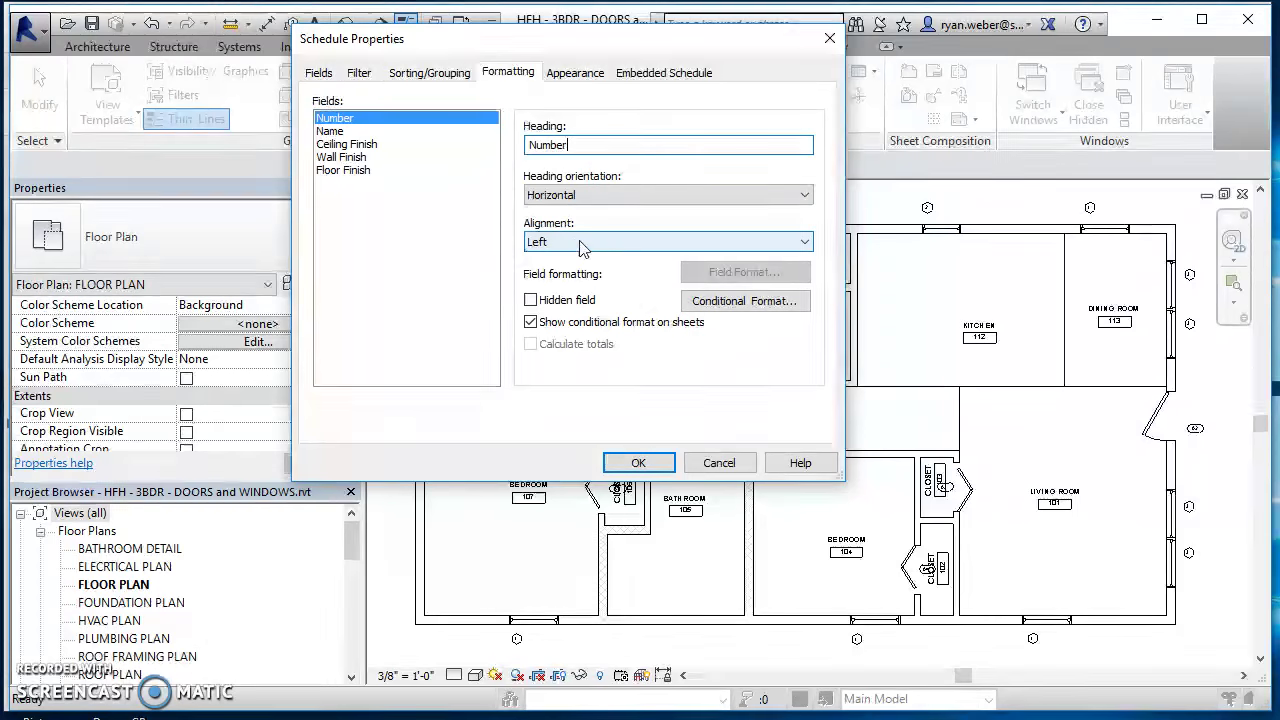
click(575, 74)
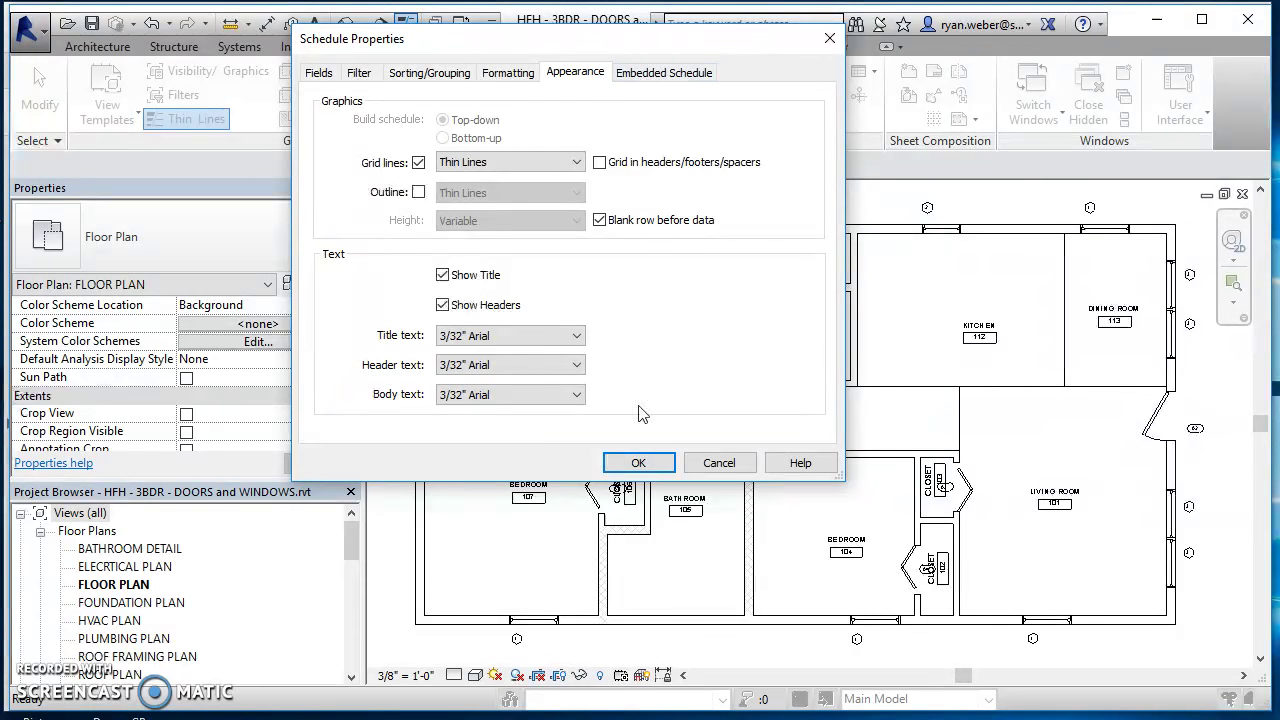
click(641, 462)
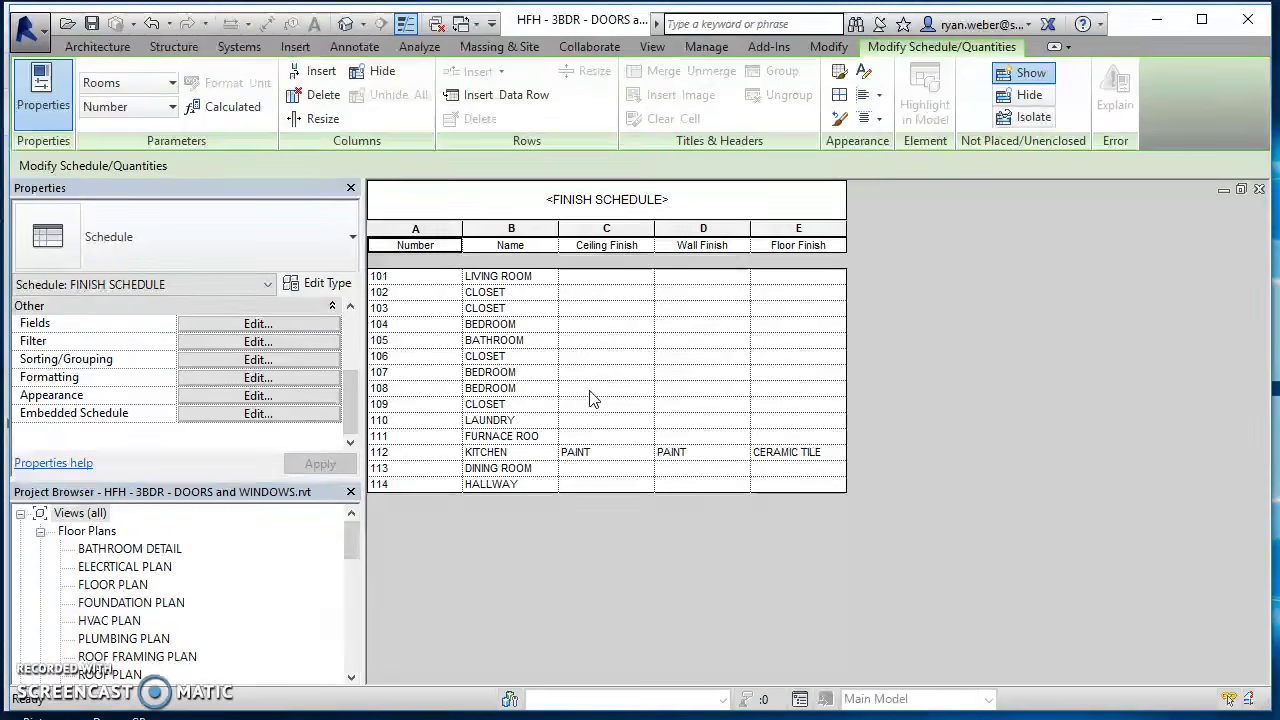
Enter HARDWOOD and BROCADE into room 101's ceiling and wall finish cells
click(607, 283)
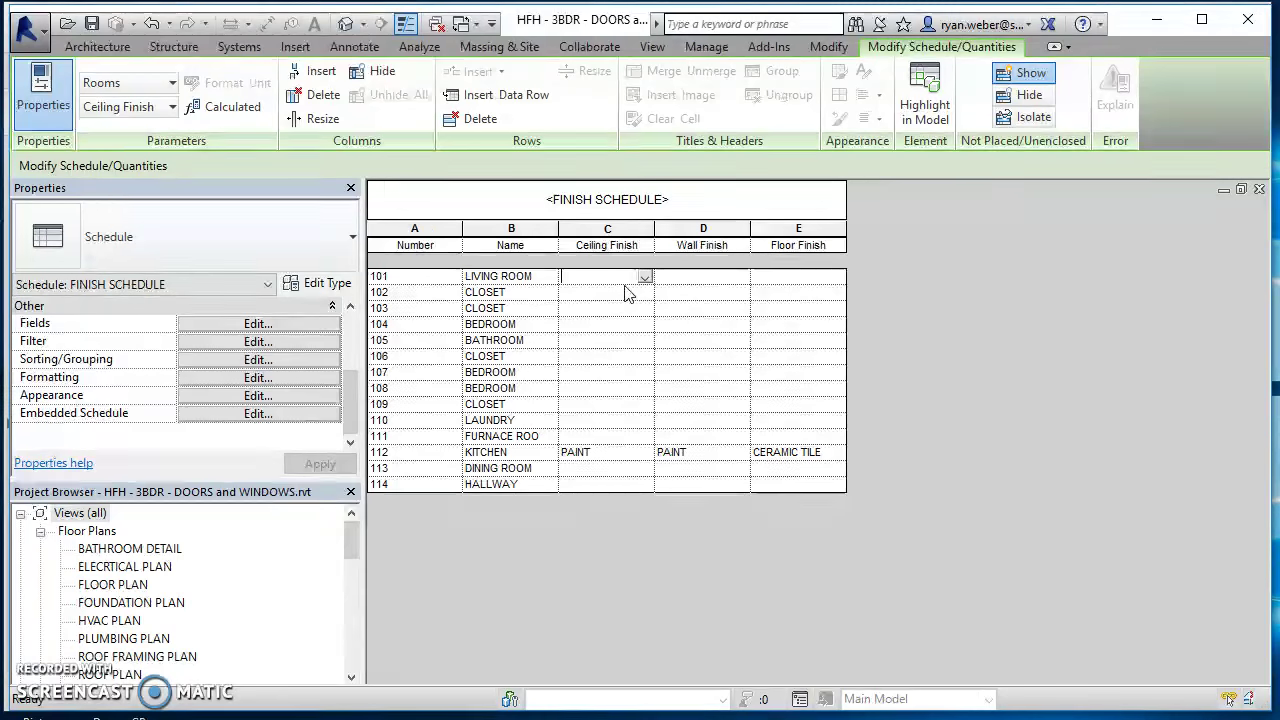
text(HARDWOOD)
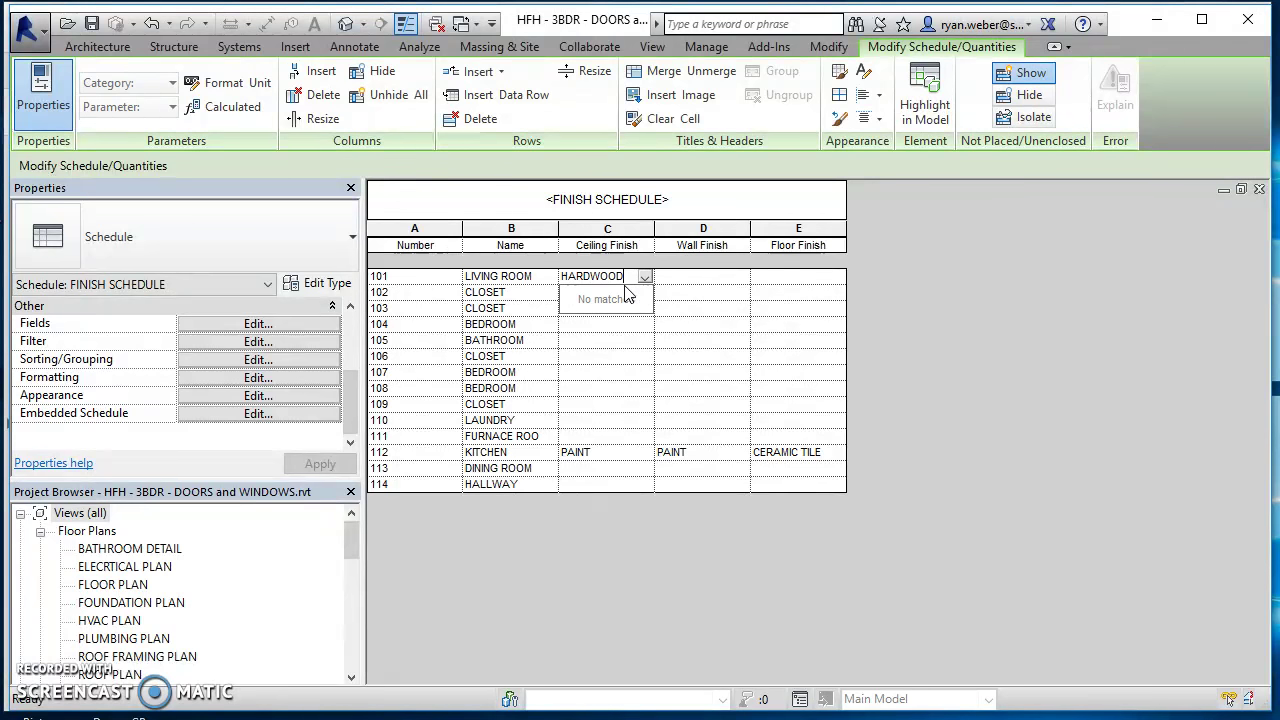
key(Return)
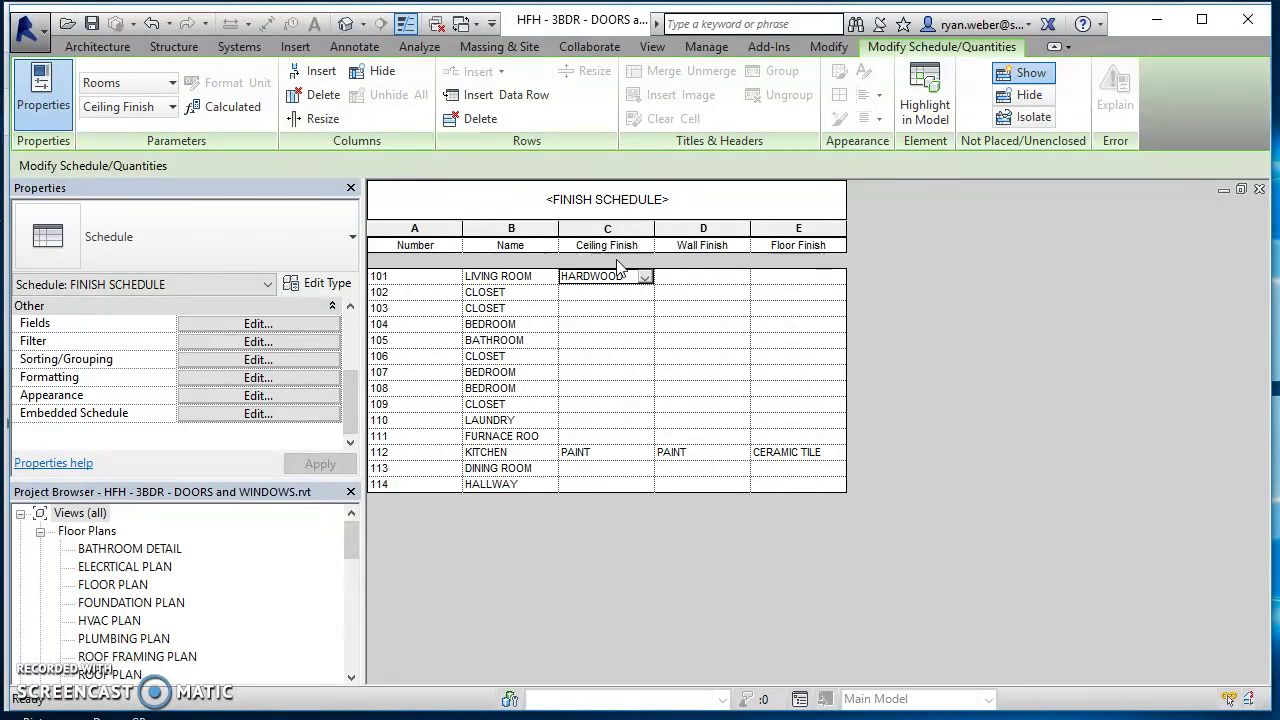
click(708, 277)
text(BROCADE)
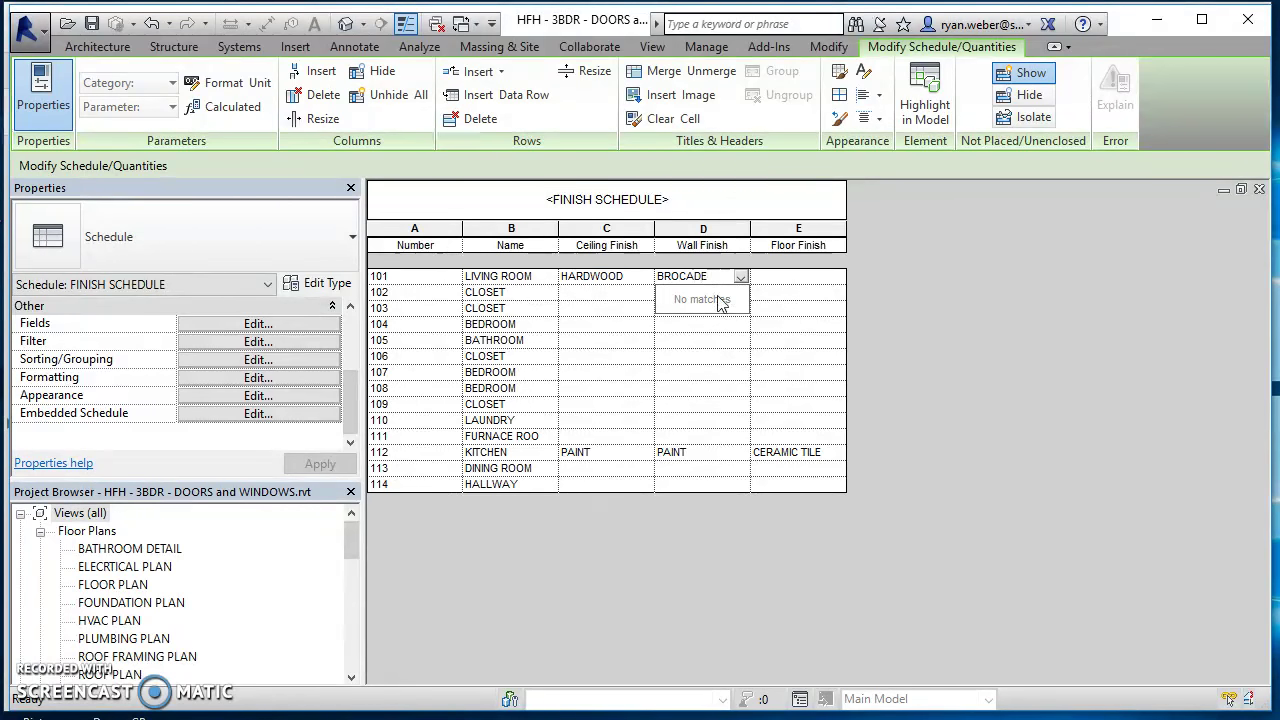
key(Return)
Correct room 101 to a BROCADE ceiling, PAINT walls and a HARDWOOD floor
click(644, 277)
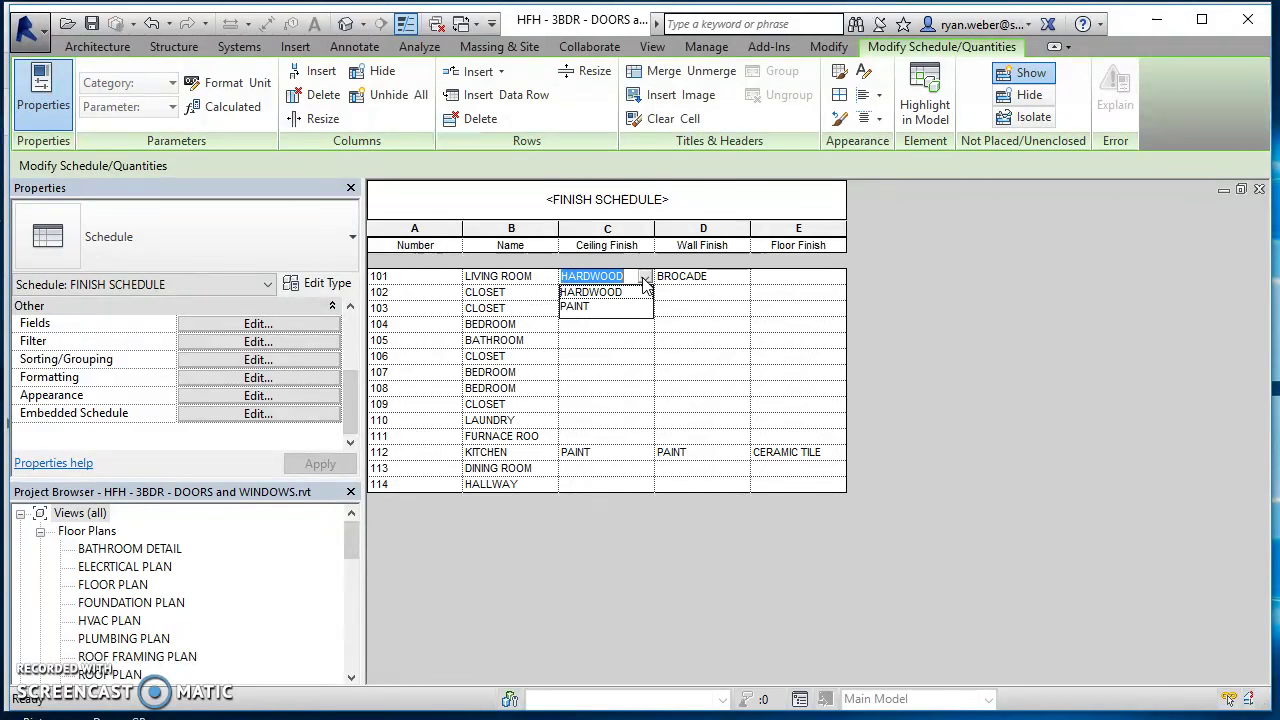
text(BROCADE)
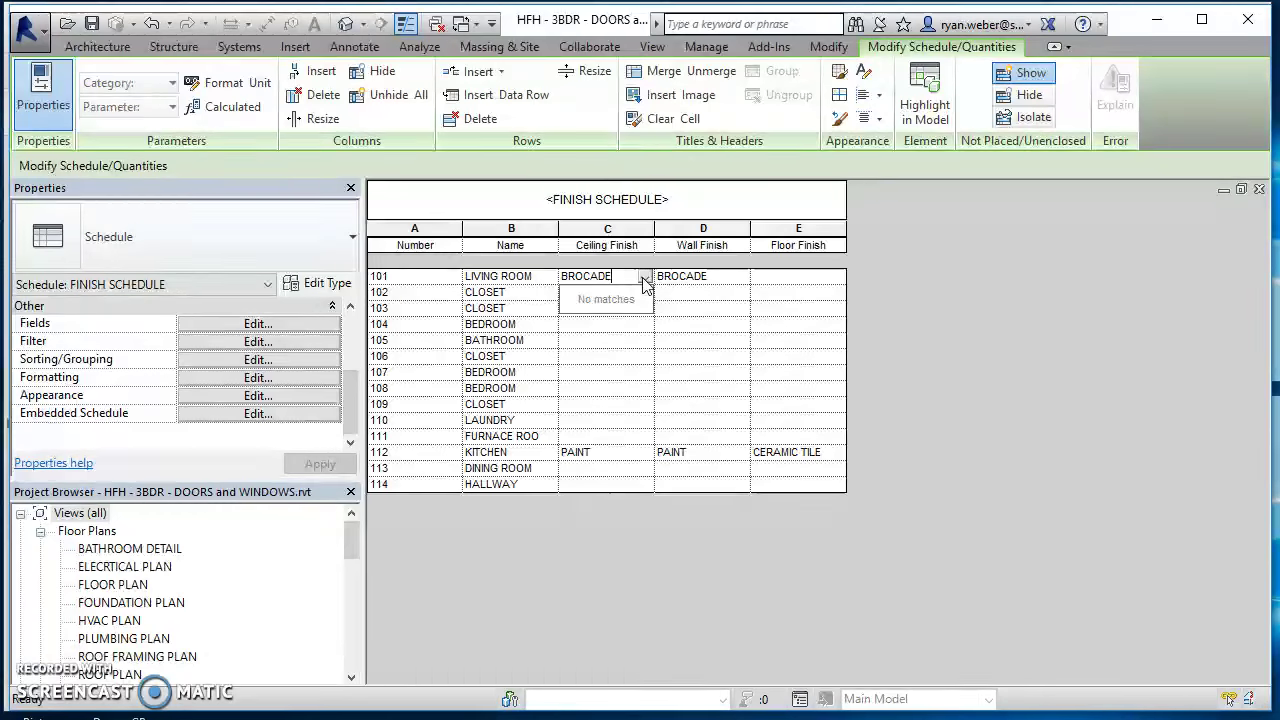
click(718, 277)
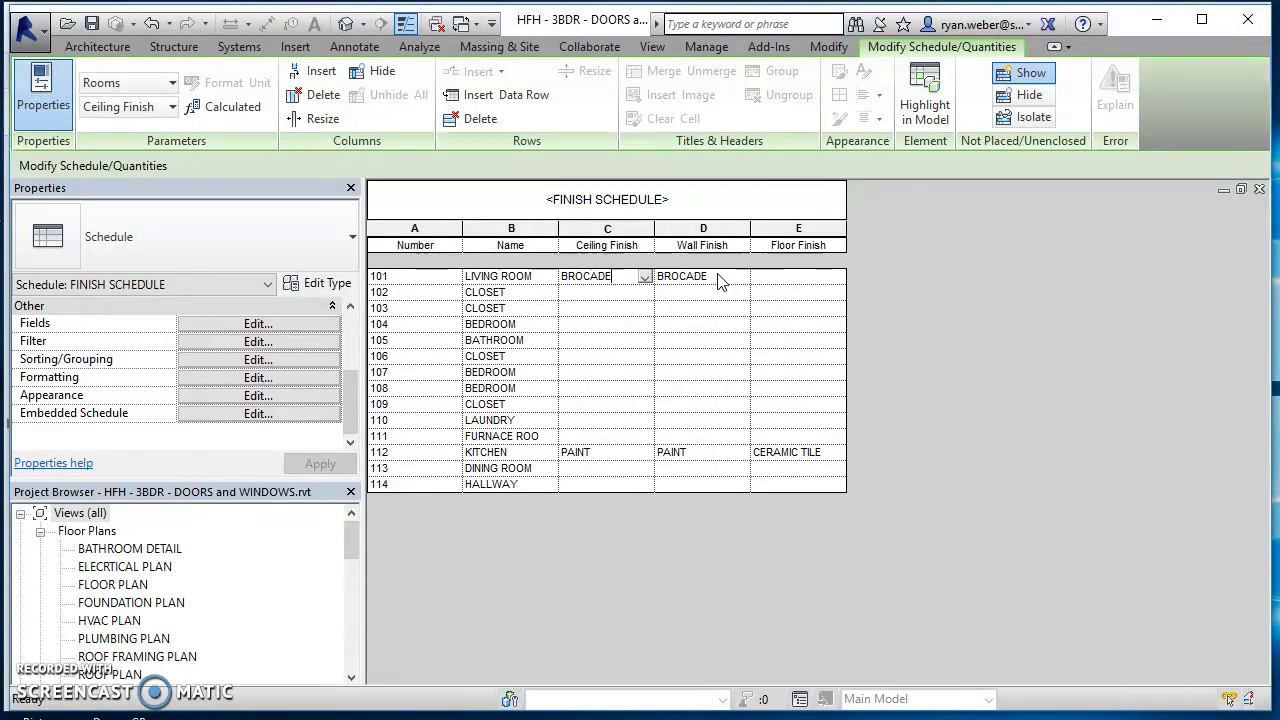
text(PAINT)
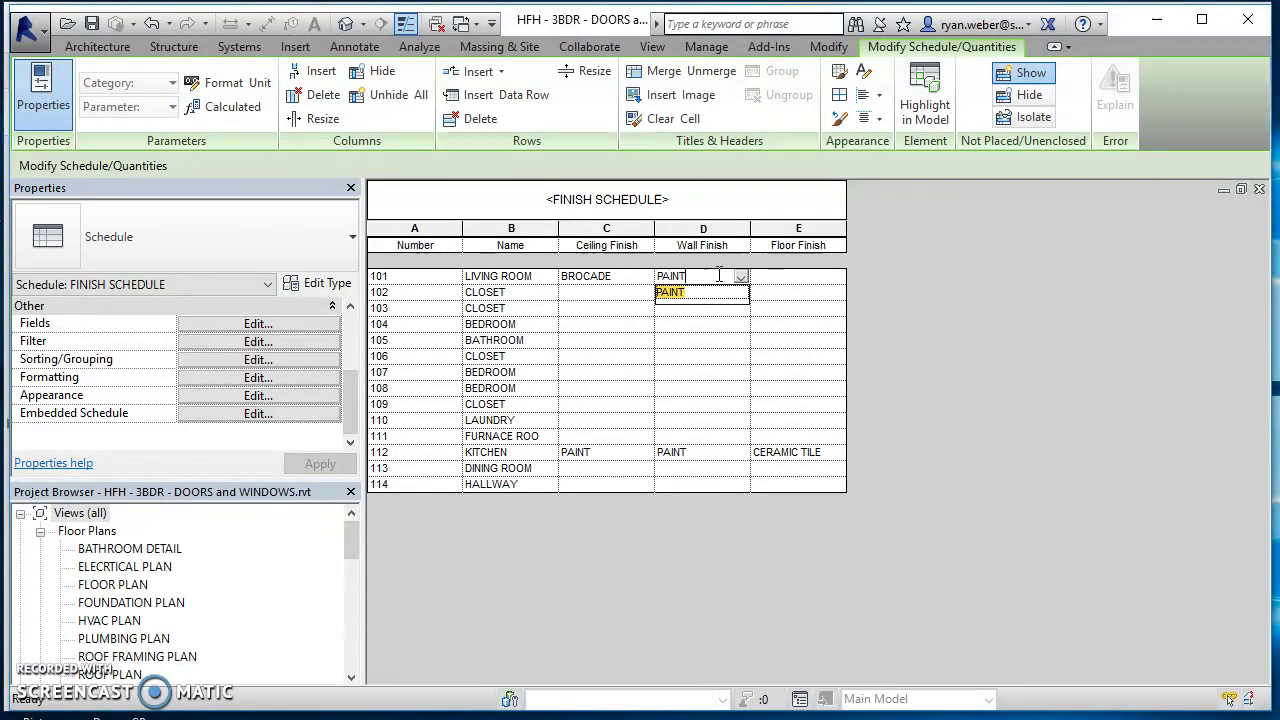
click(800, 279)
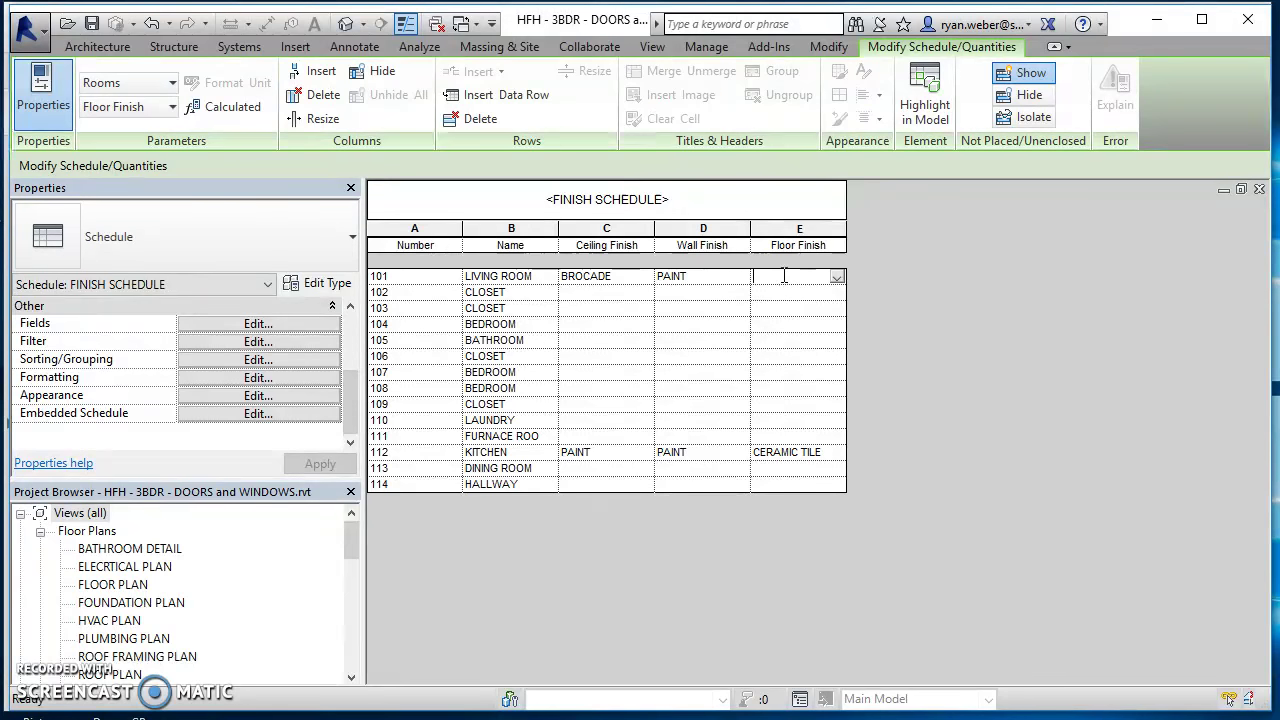
text(HARDWOO)
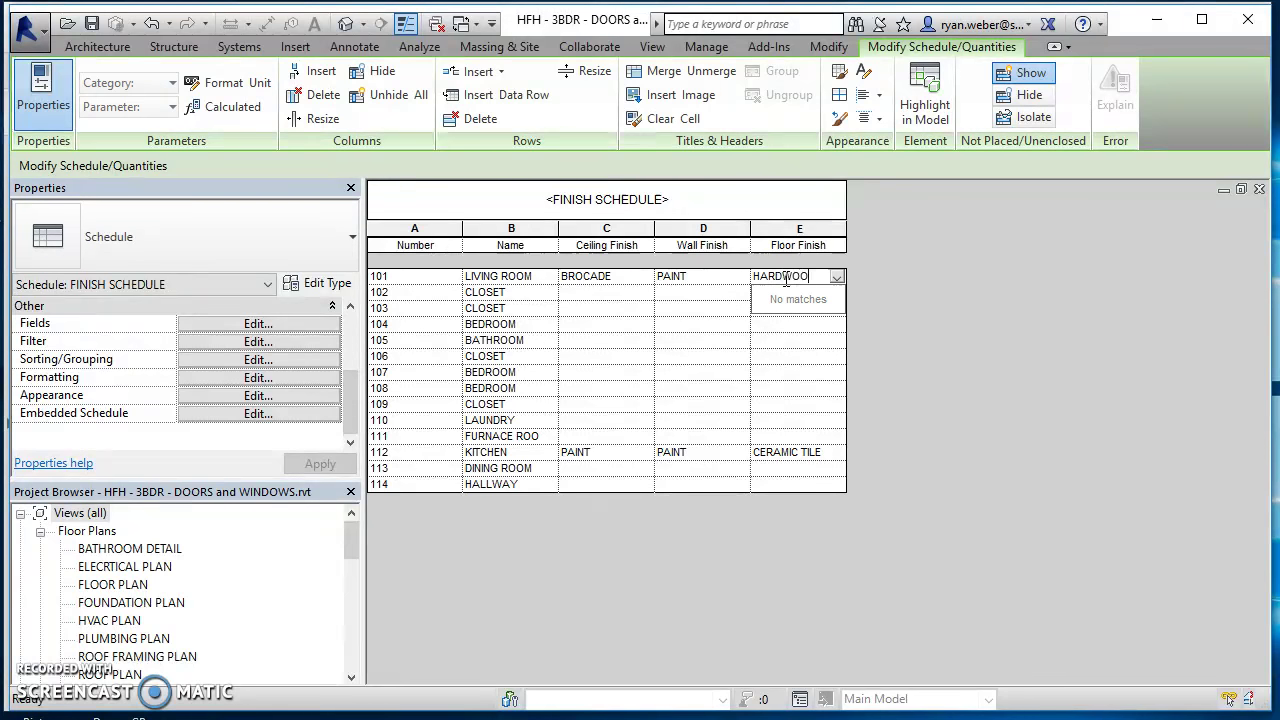
text(D)
key(Return)
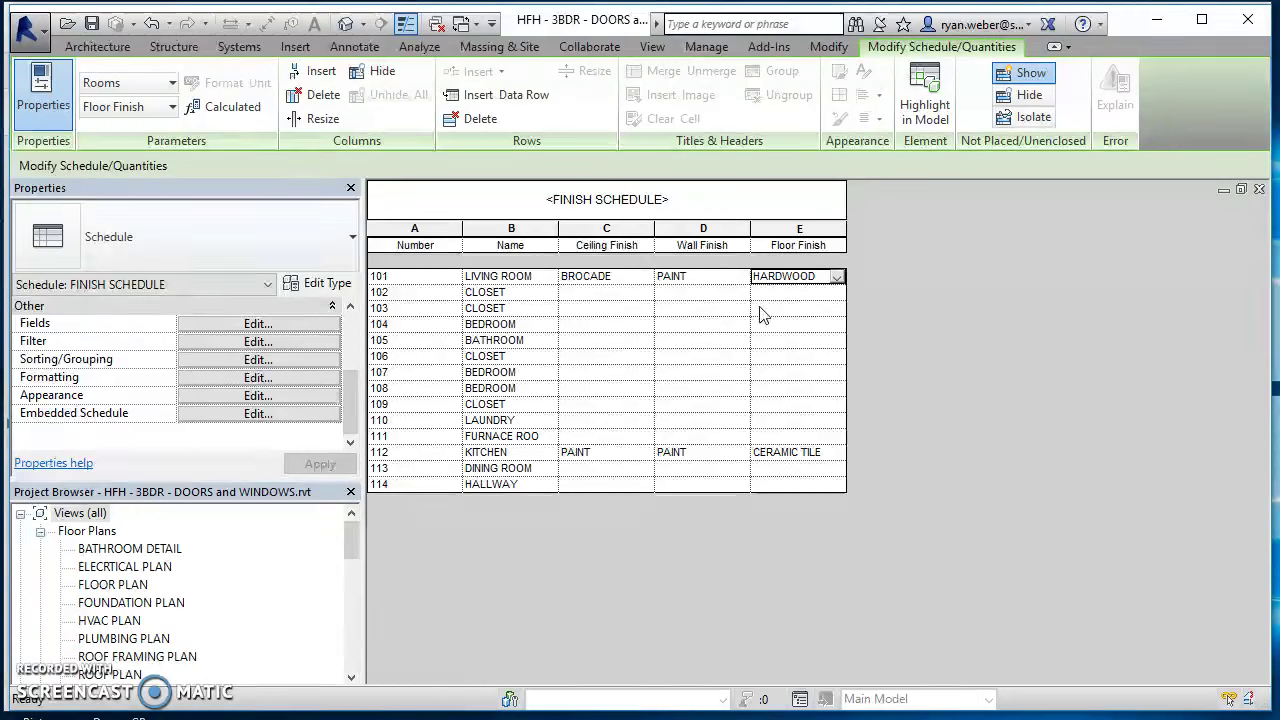
click(1259, 189)
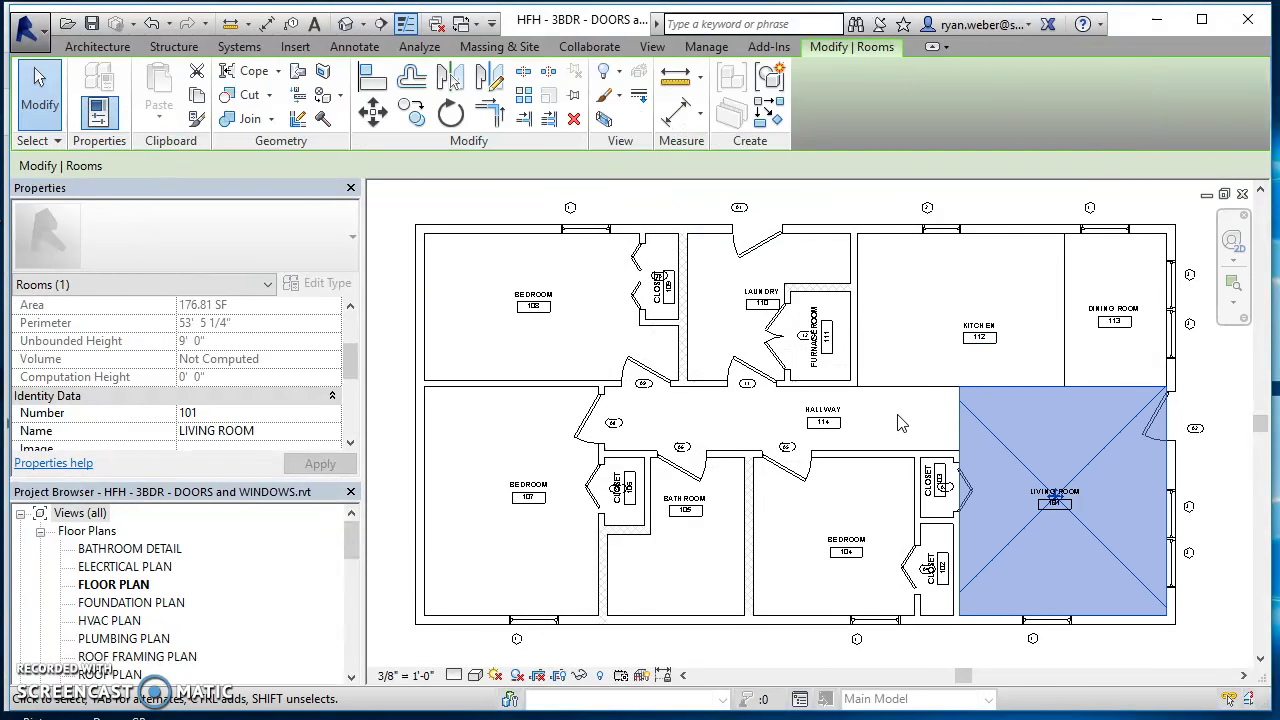
click(915, 440)
click(1020, 460)
drag(352, 362, 360, 410)
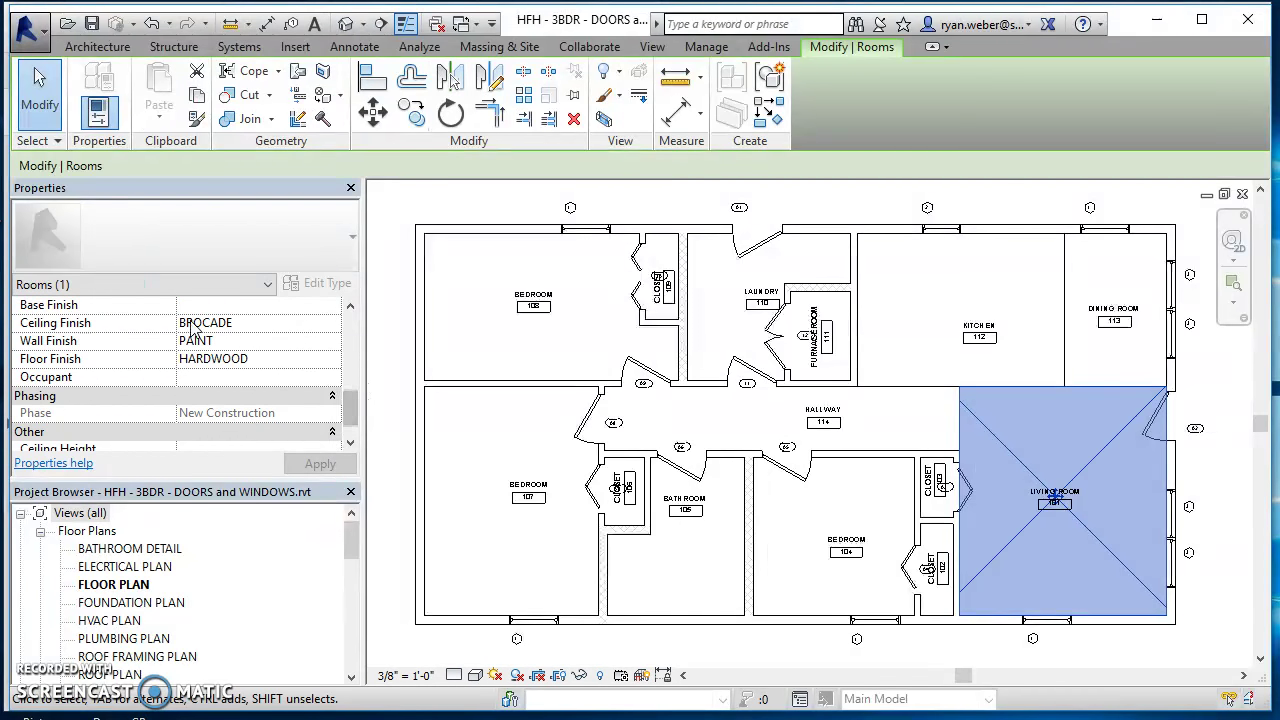
scroll(208, 360, up, 4)
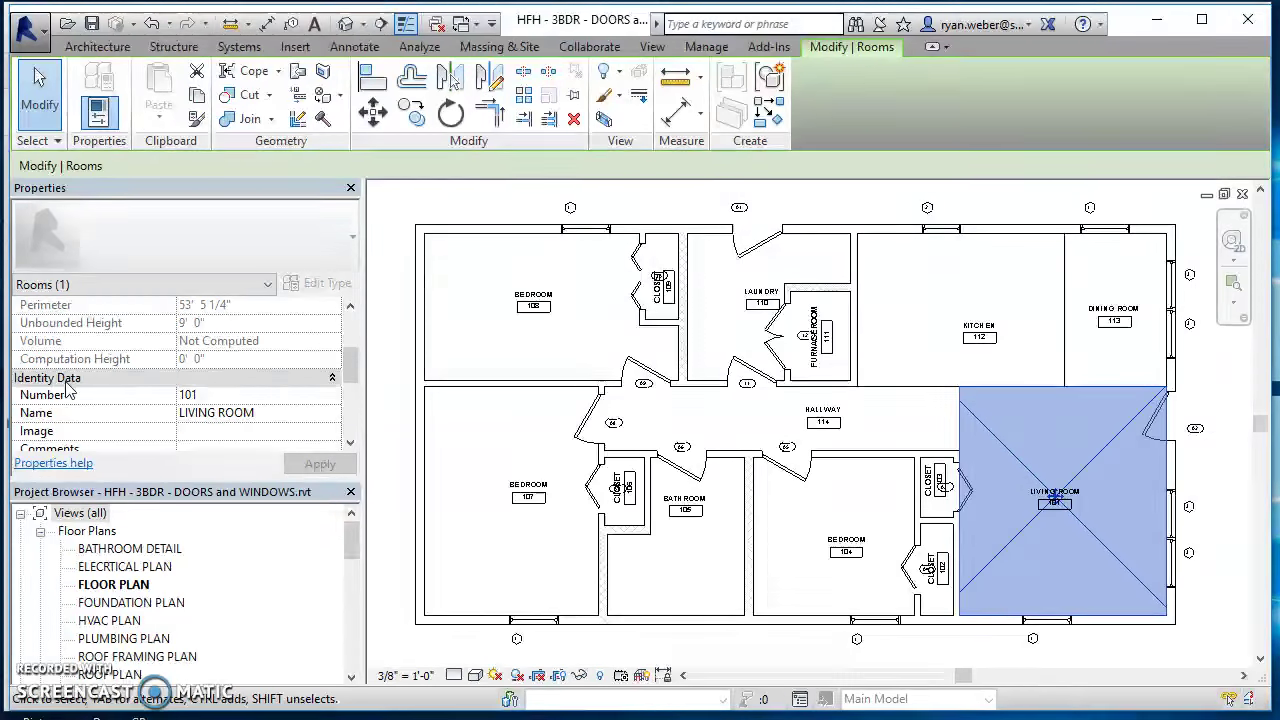
scroll(133, 388, down, 2)
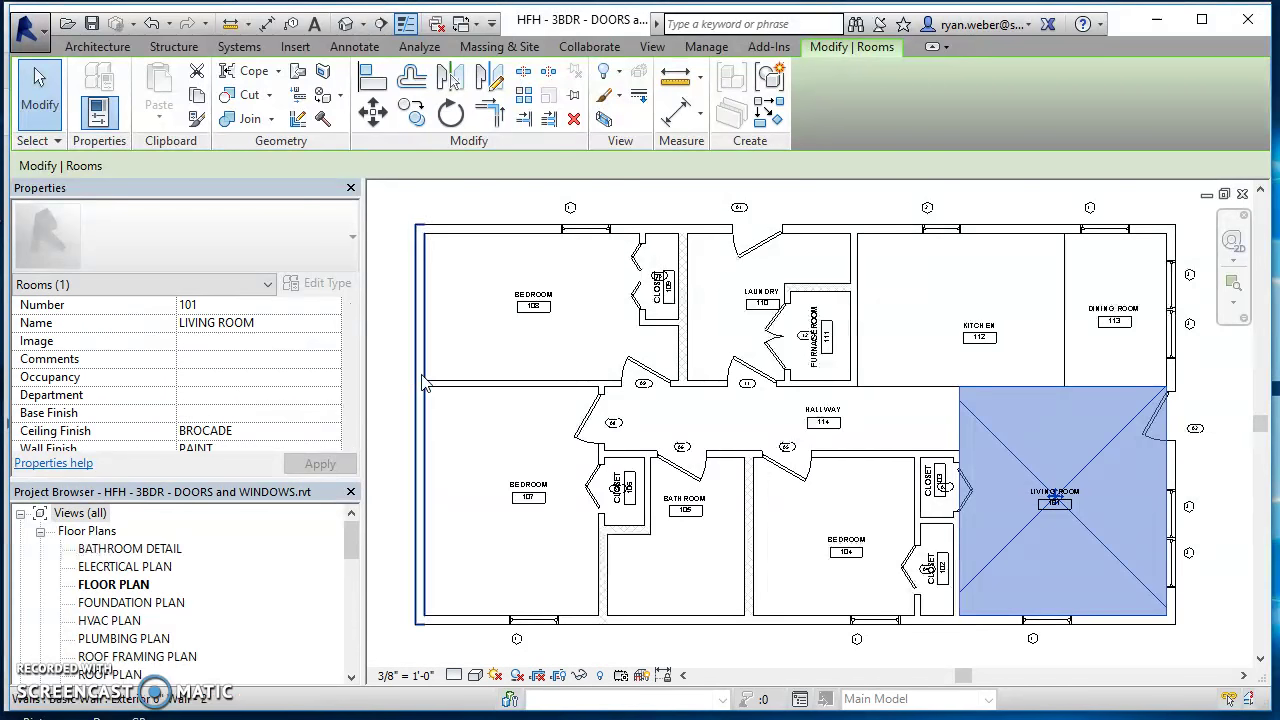
click(456, 344)
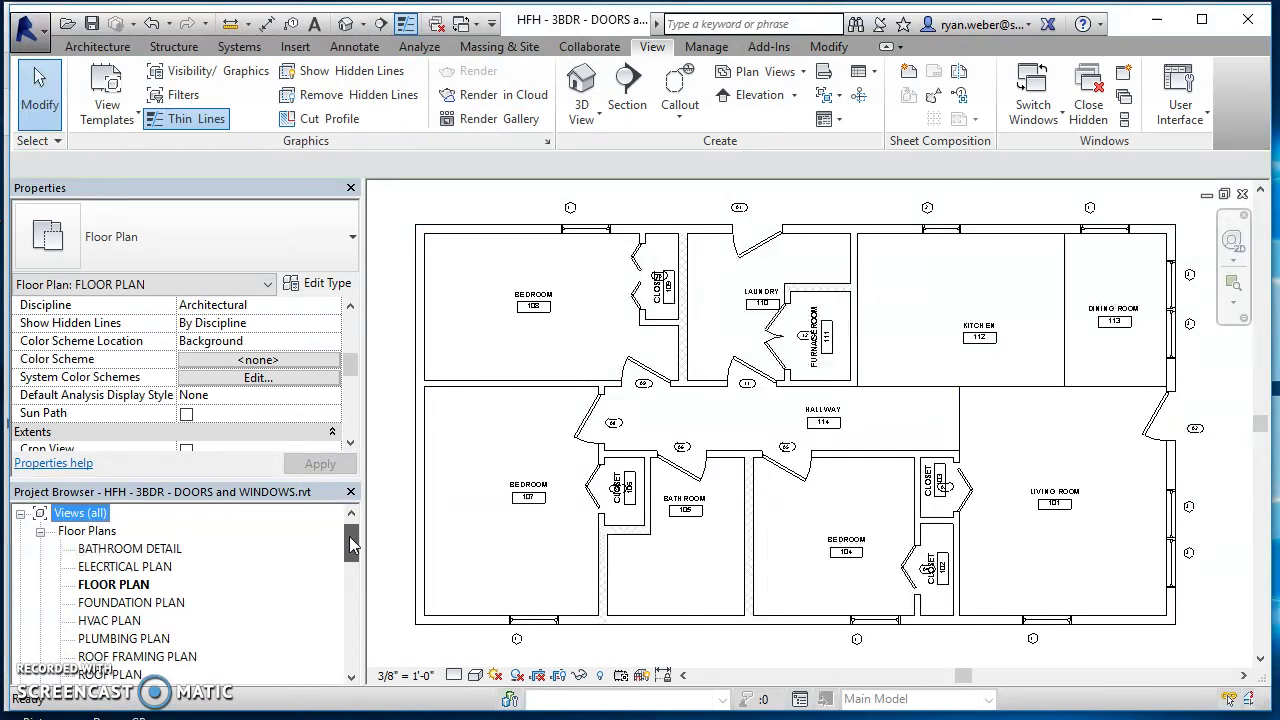
drag(349, 536, 366, 590)
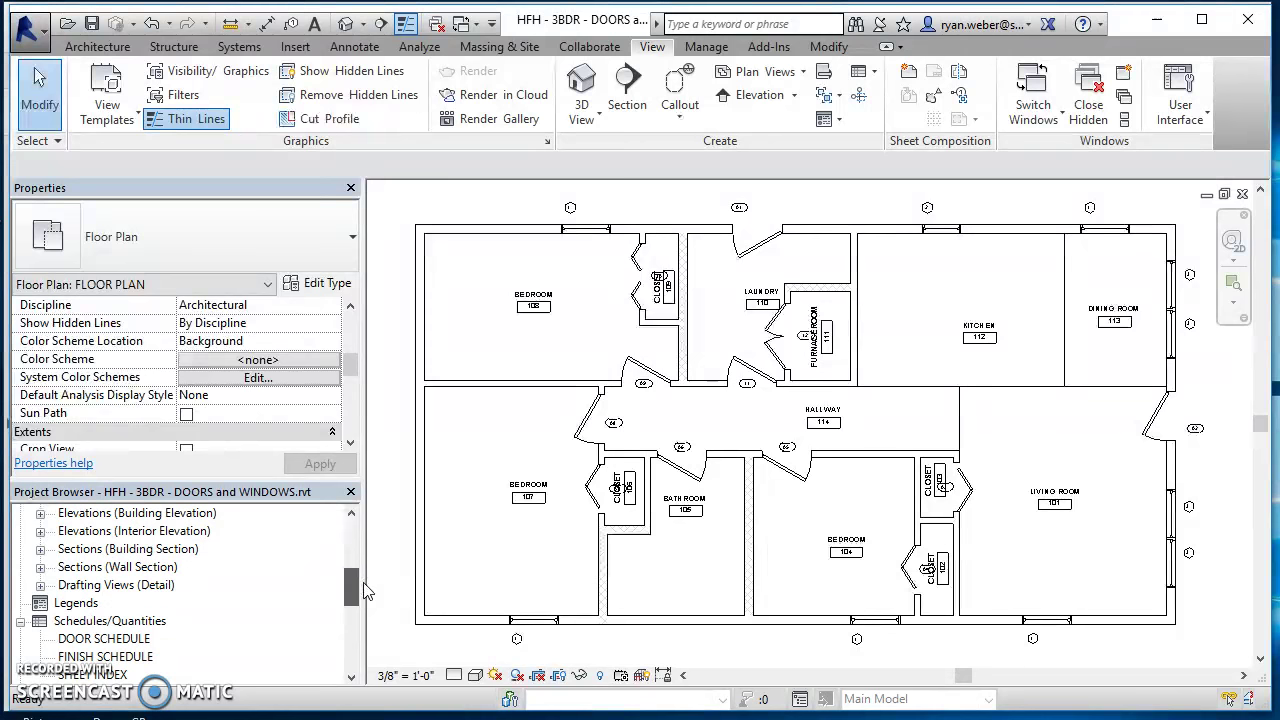
Open the finish schedule, then sheet A2.1 - DIMENSIONED FLOOR PLAN
double_click(105, 656)
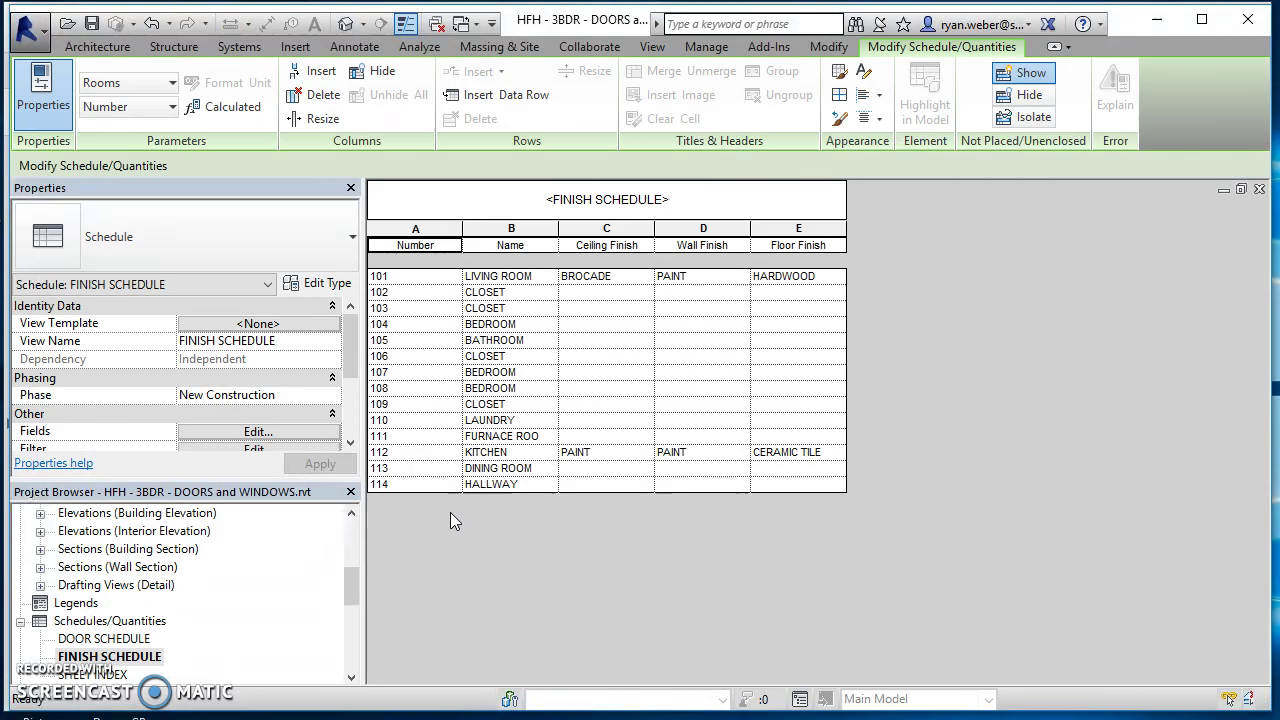
drag(350, 580, 352, 608)
double_click(96, 621)
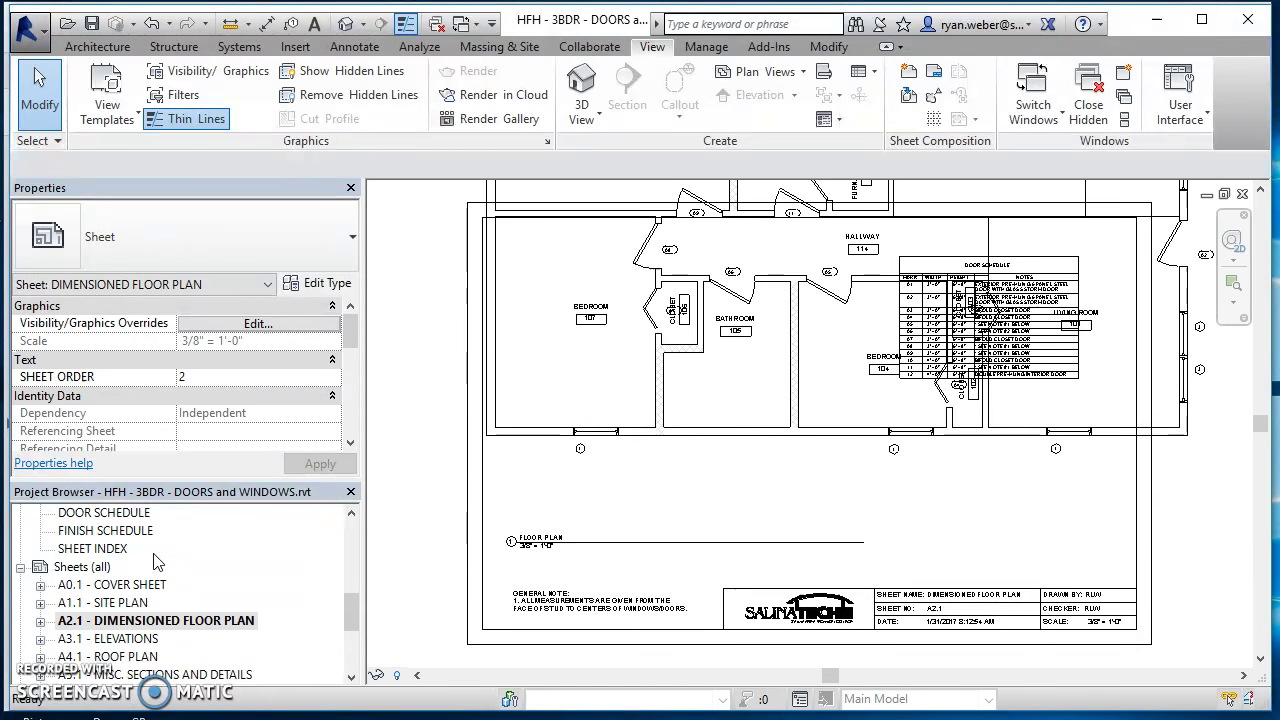
scroll(127, 557, up, 1)
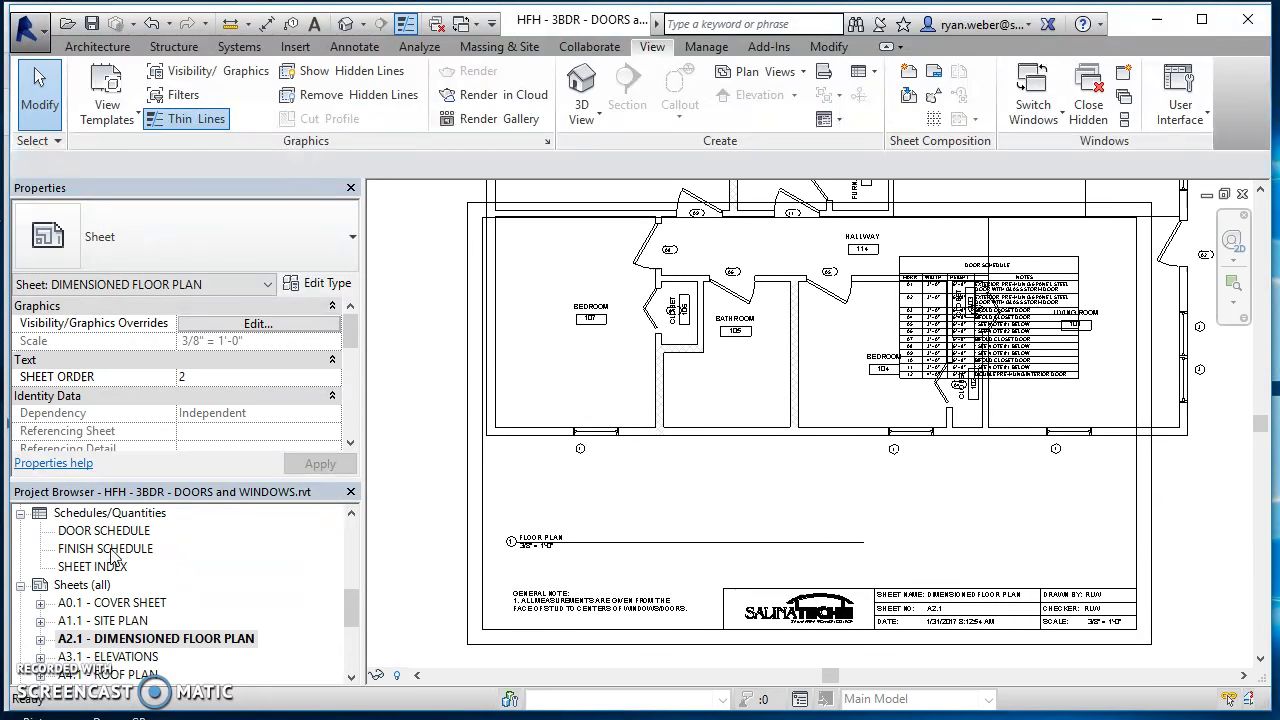
Place the FINISH SCHEDULE onto the right side of sheet A2.1
click(115, 550)
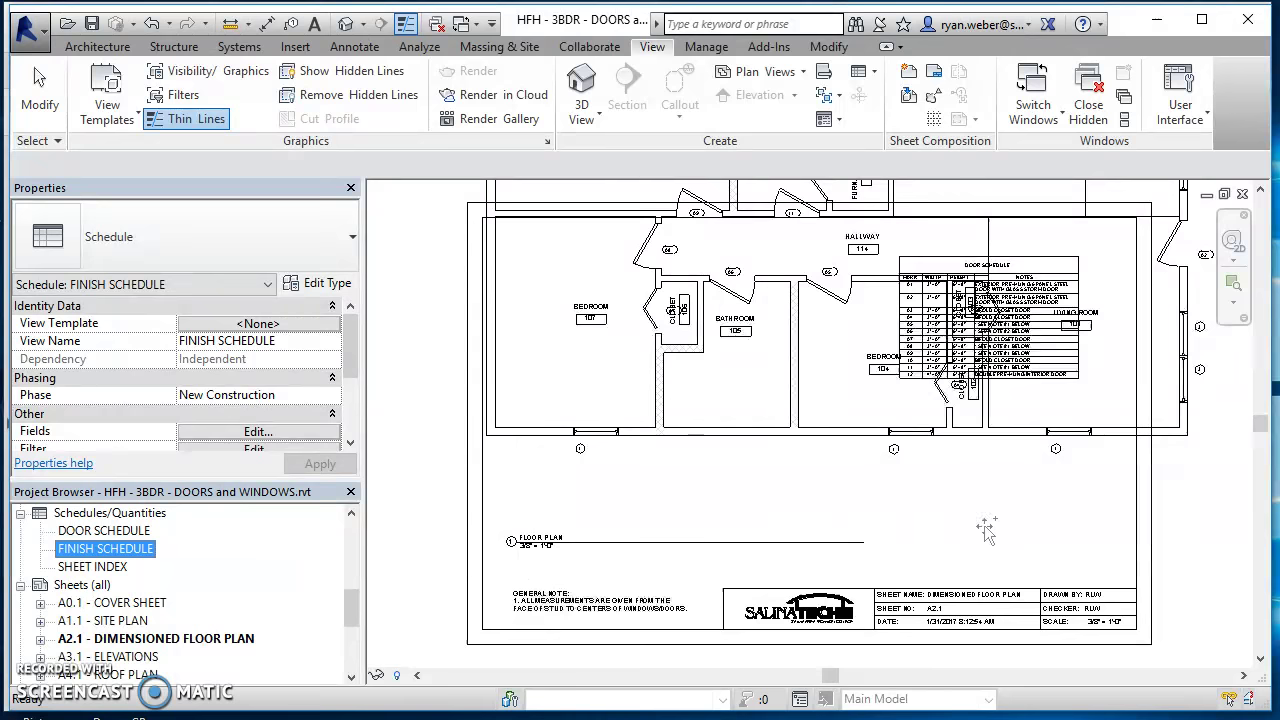
drag(115, 549, 1075, 495)
scroll(1085, 530, down, 2)
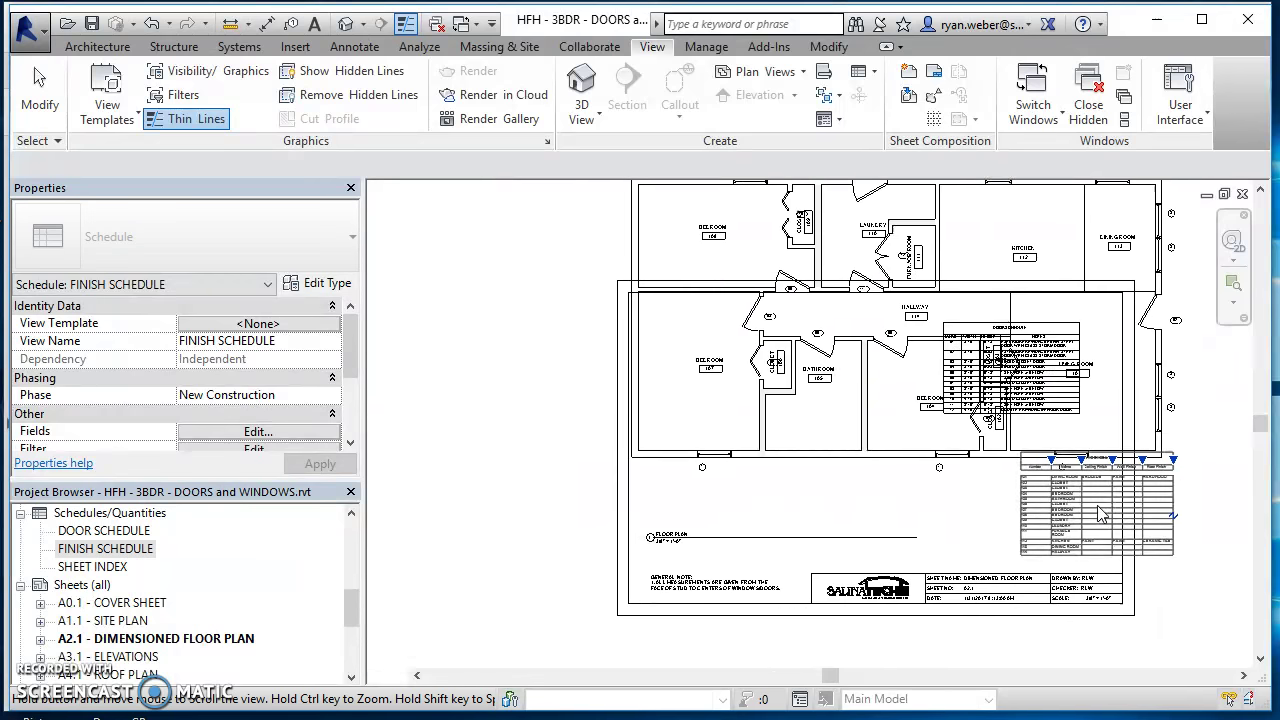
click(1030, 550)
scroll(1030, 550, down, 1)
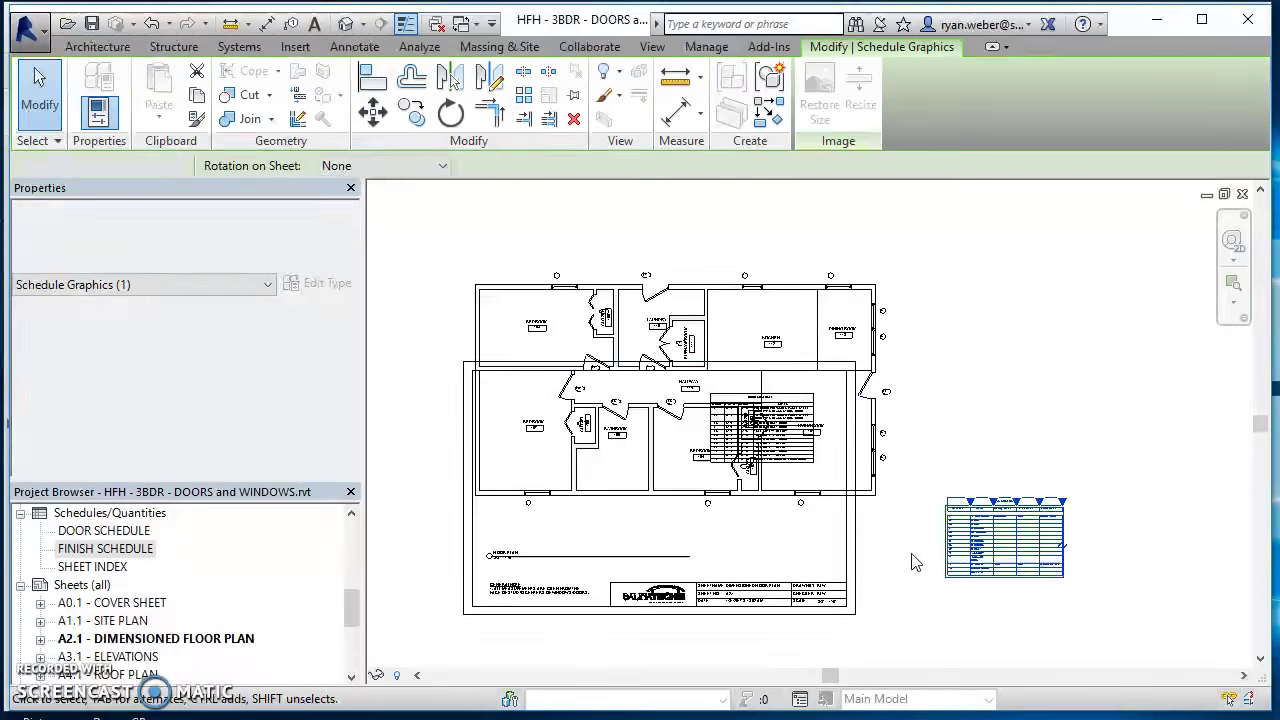
key(Escape)
Set the sheet's floor plan viewport scale to 3/16" = 1'-0"
double_click(624, 482)
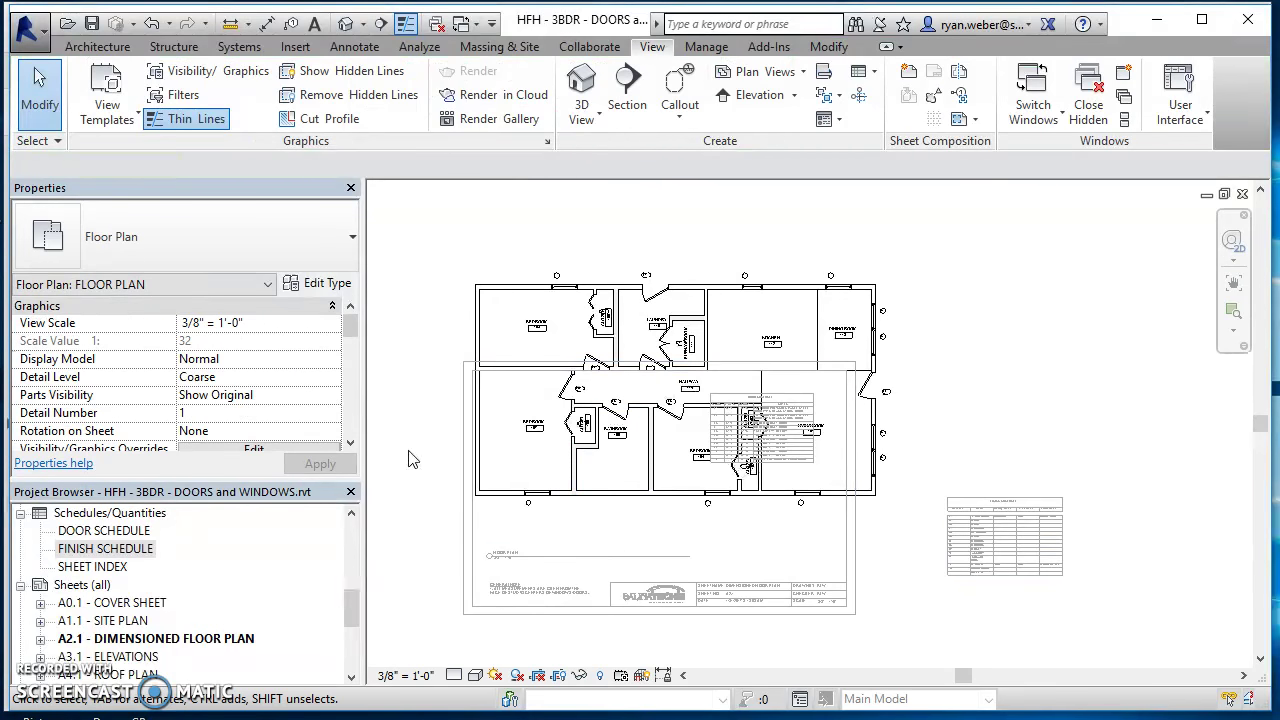
click(325, 322)
click(331, 324)
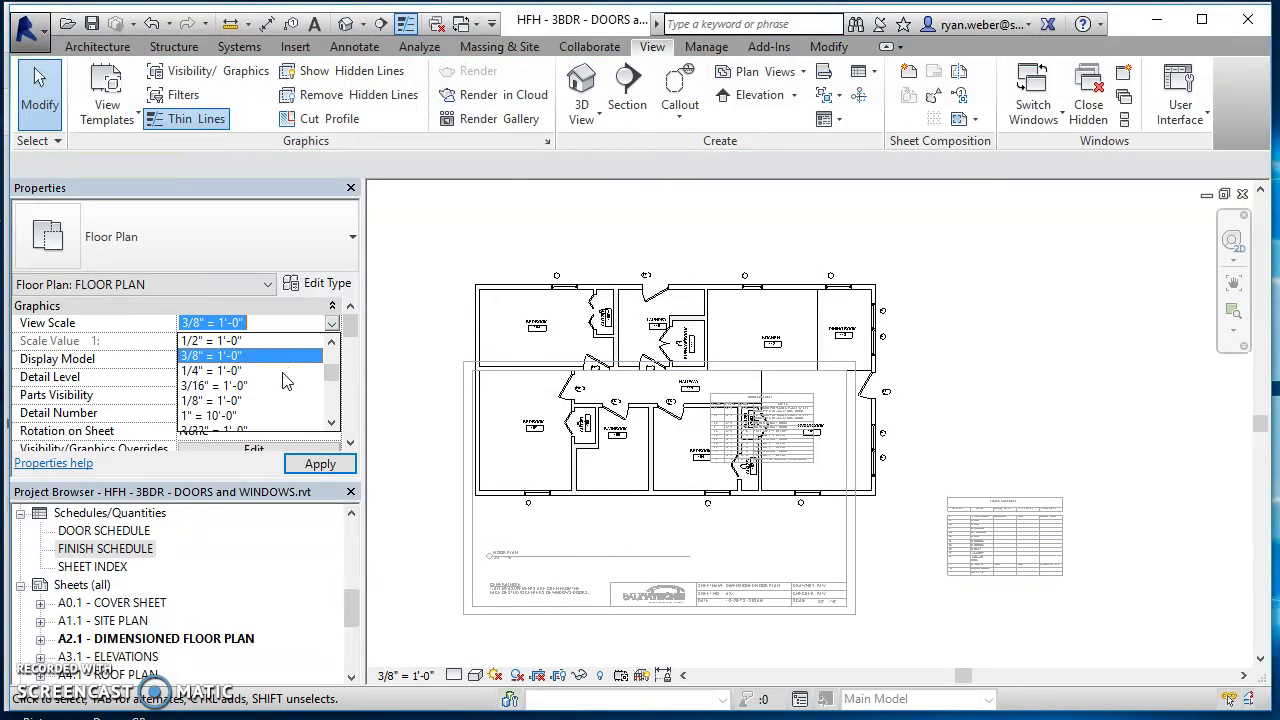
click(215, 385)
click(320, 463)
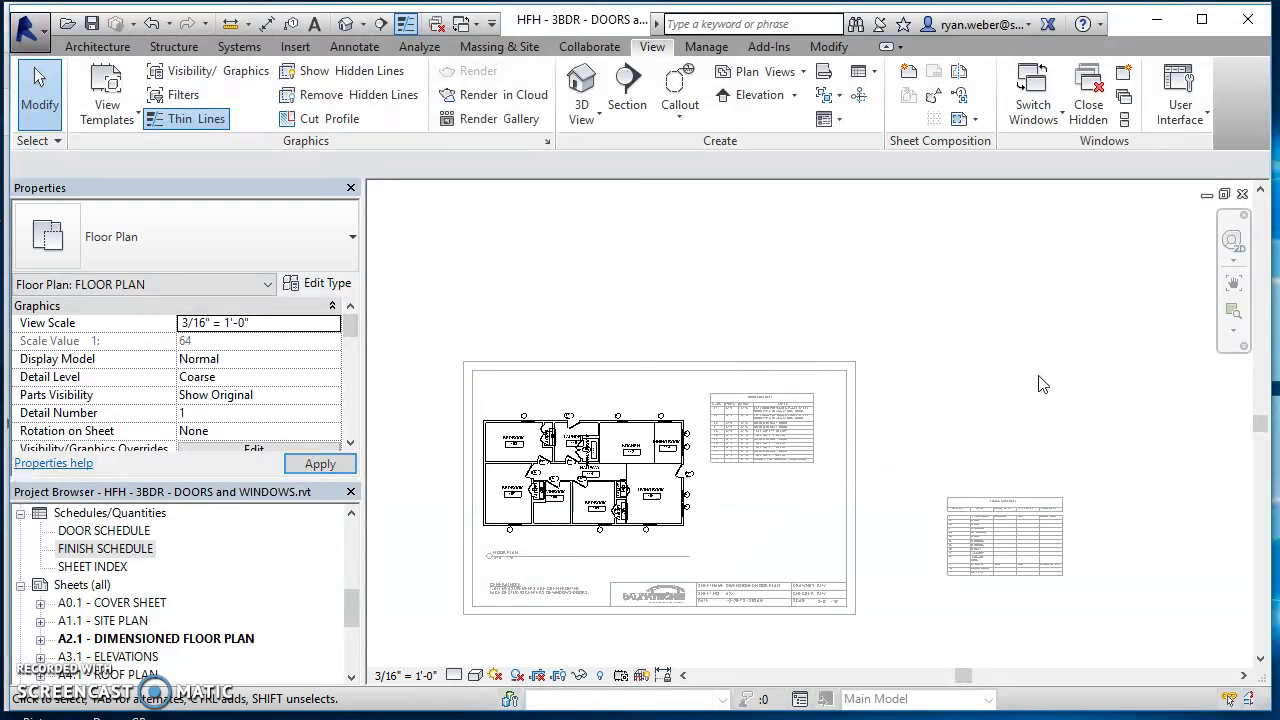
Move the finish schedule beneath the door schedule on the sheet
scroll(912, 516, up, 1)
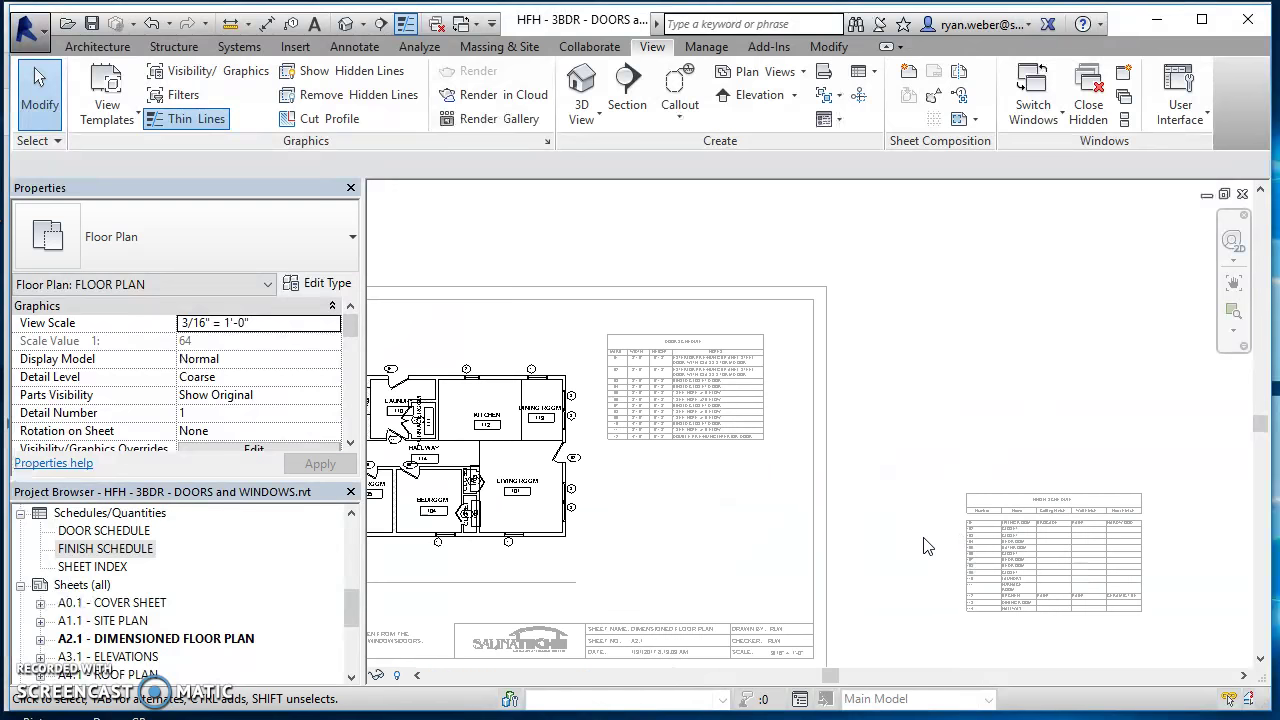
click(971, 529)
drag(971, 529, 592, 507)
click(889, 488)
scroll(653, 572, up, 3)
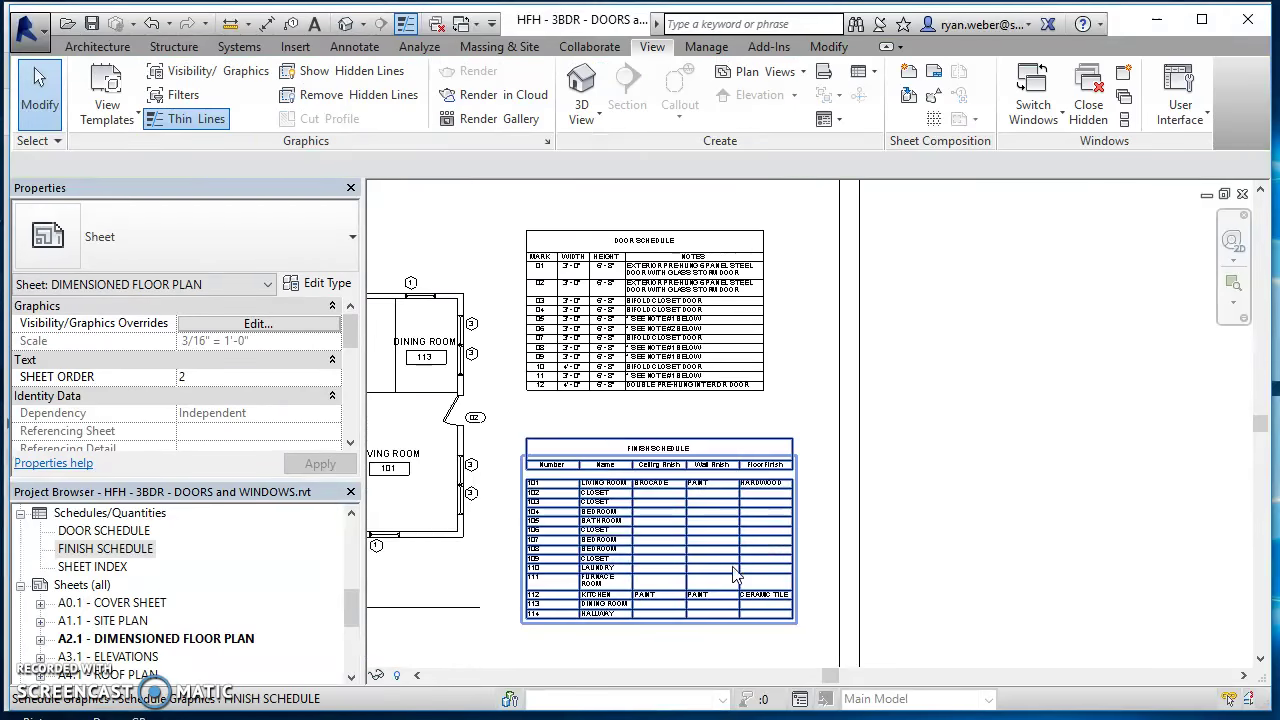
middle_drag(400, 600, 468, 522)
scroll(469, 522, up, 1)
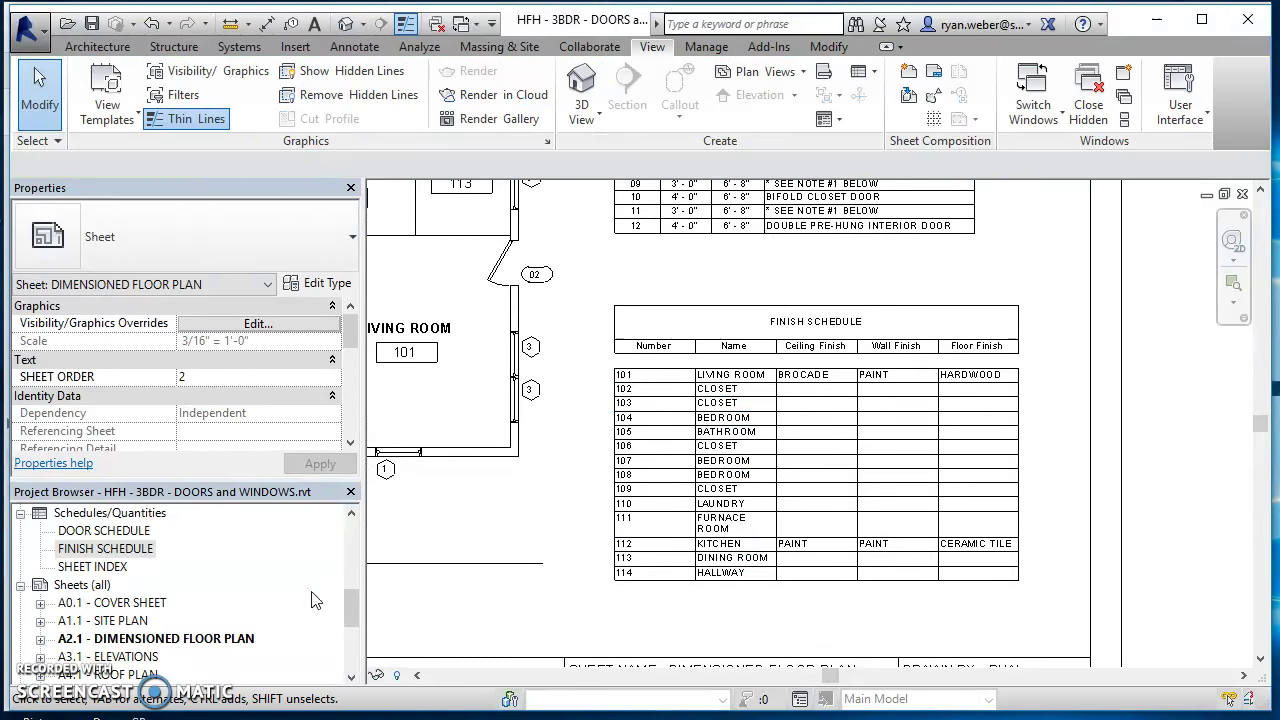
double_click(108, 549)
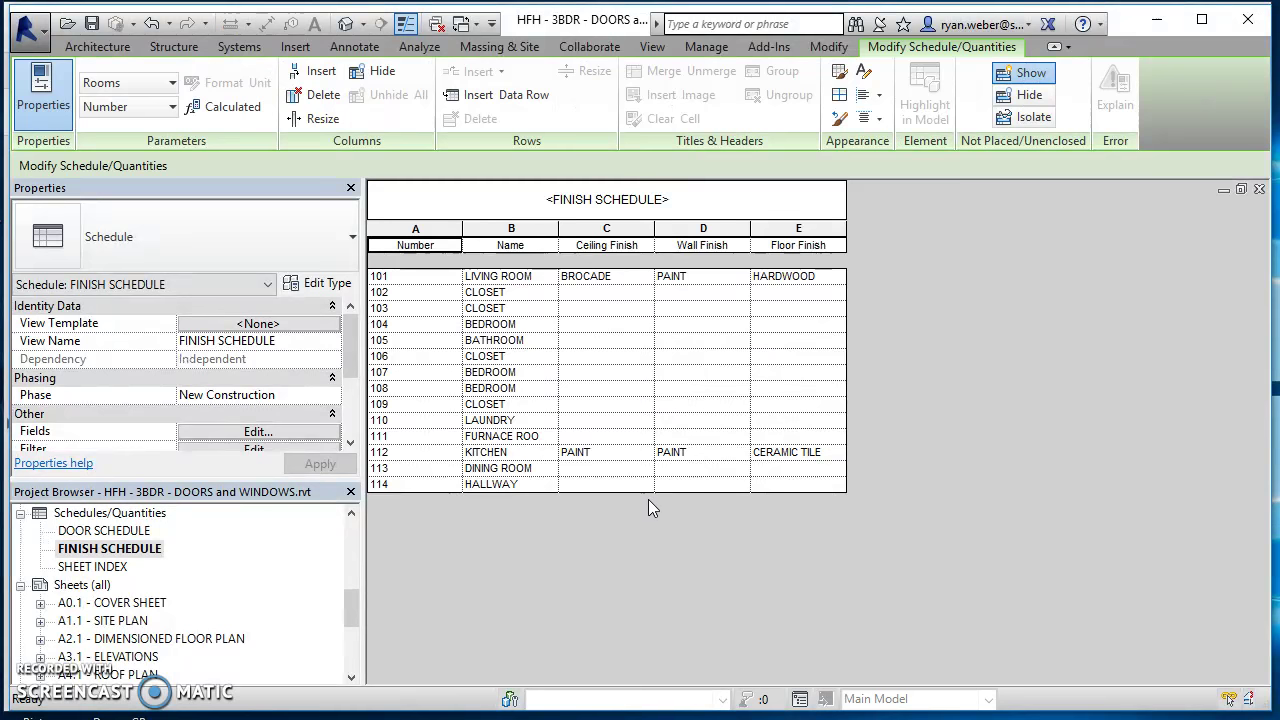
Give closet 102 PAINT ceiling and walls and a HARDWOOD floor, then close the schedule
click(605, 292)
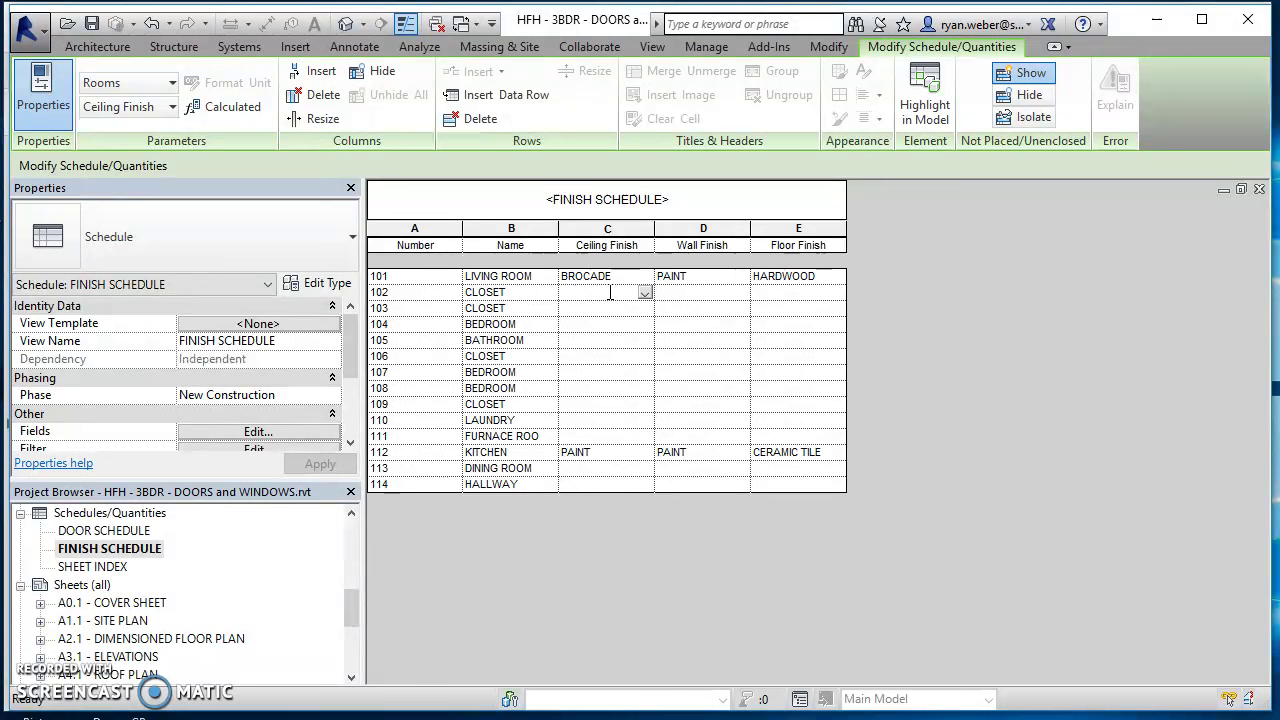
text(PAI)
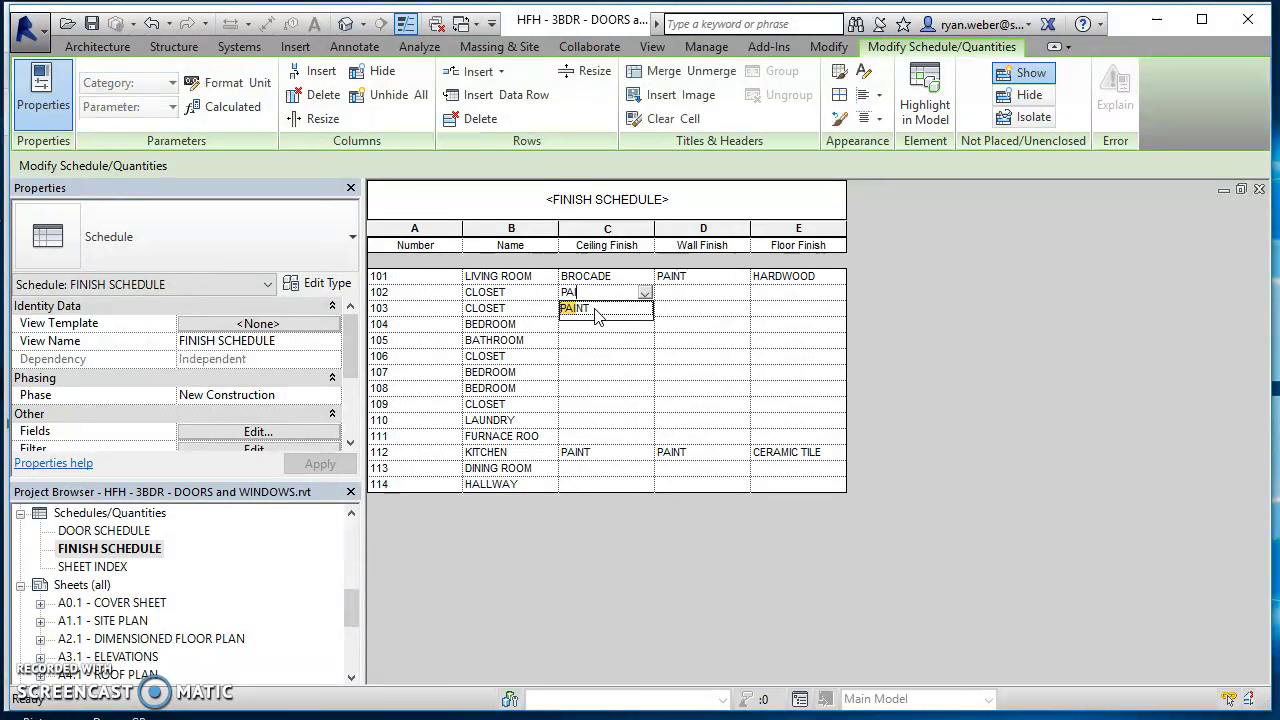
text(NT)
key(Tab)
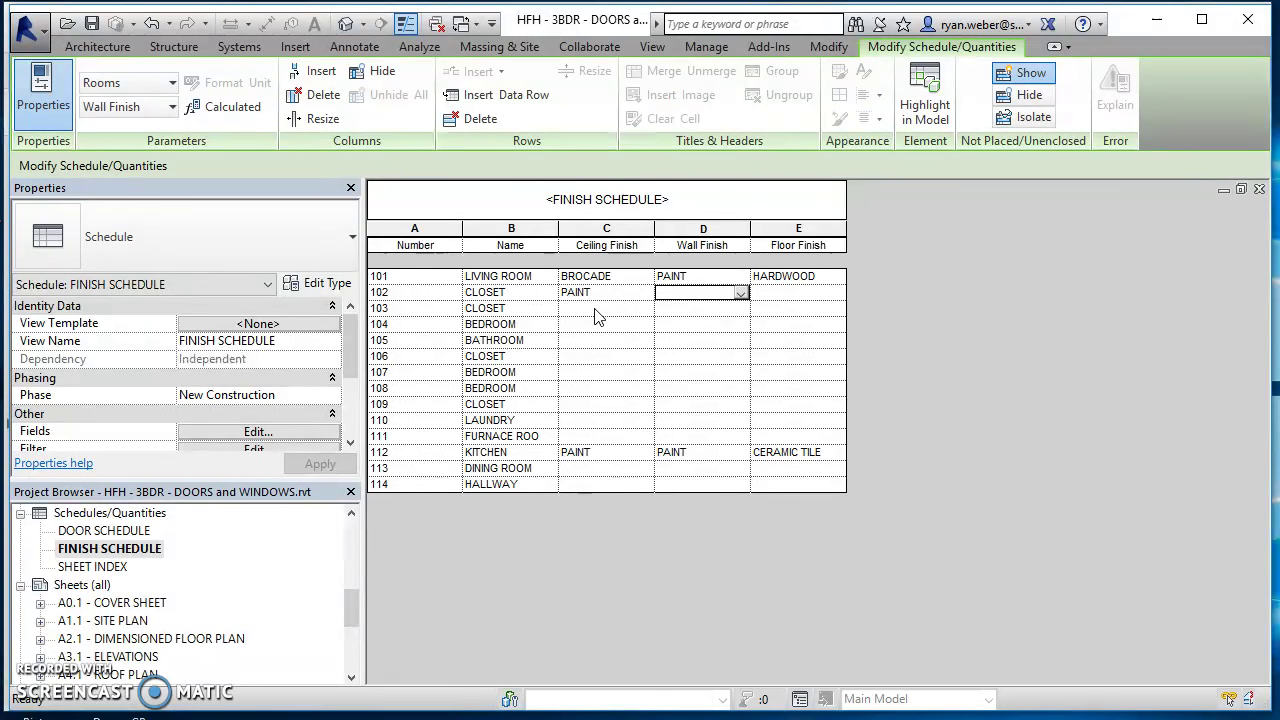
text(PAINT)
key(Tab)
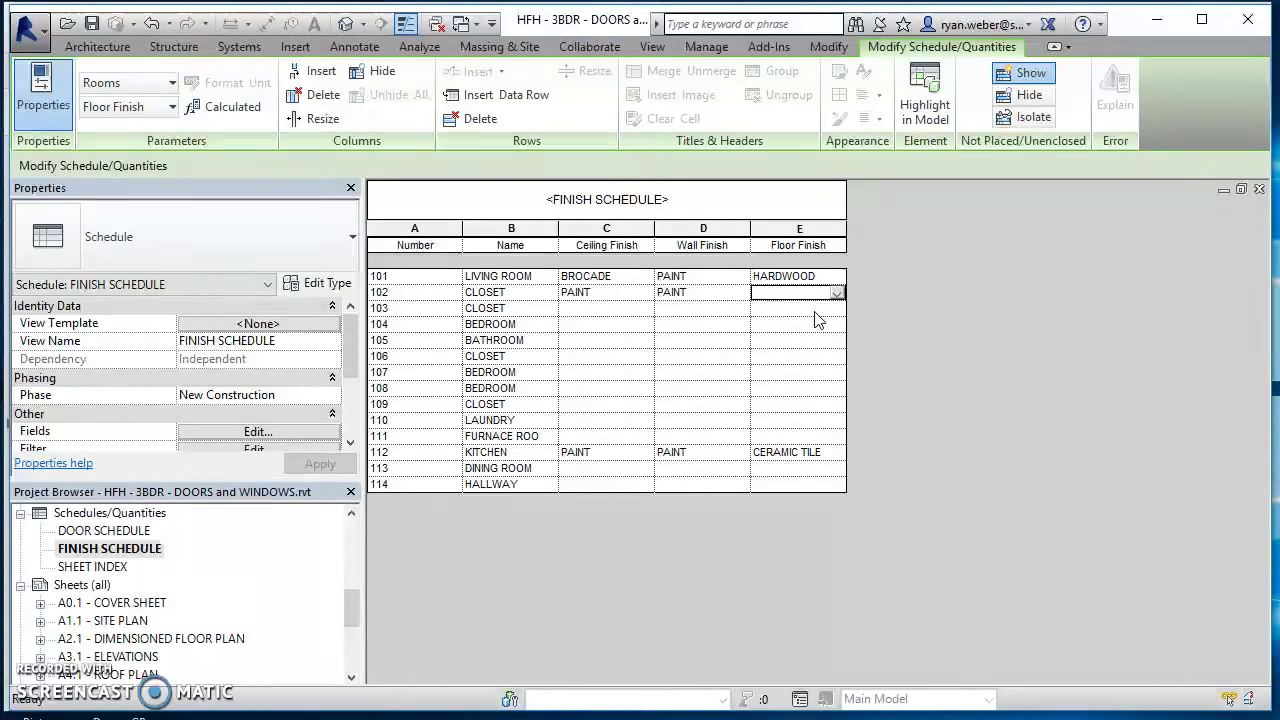
text(HARDWOOD)
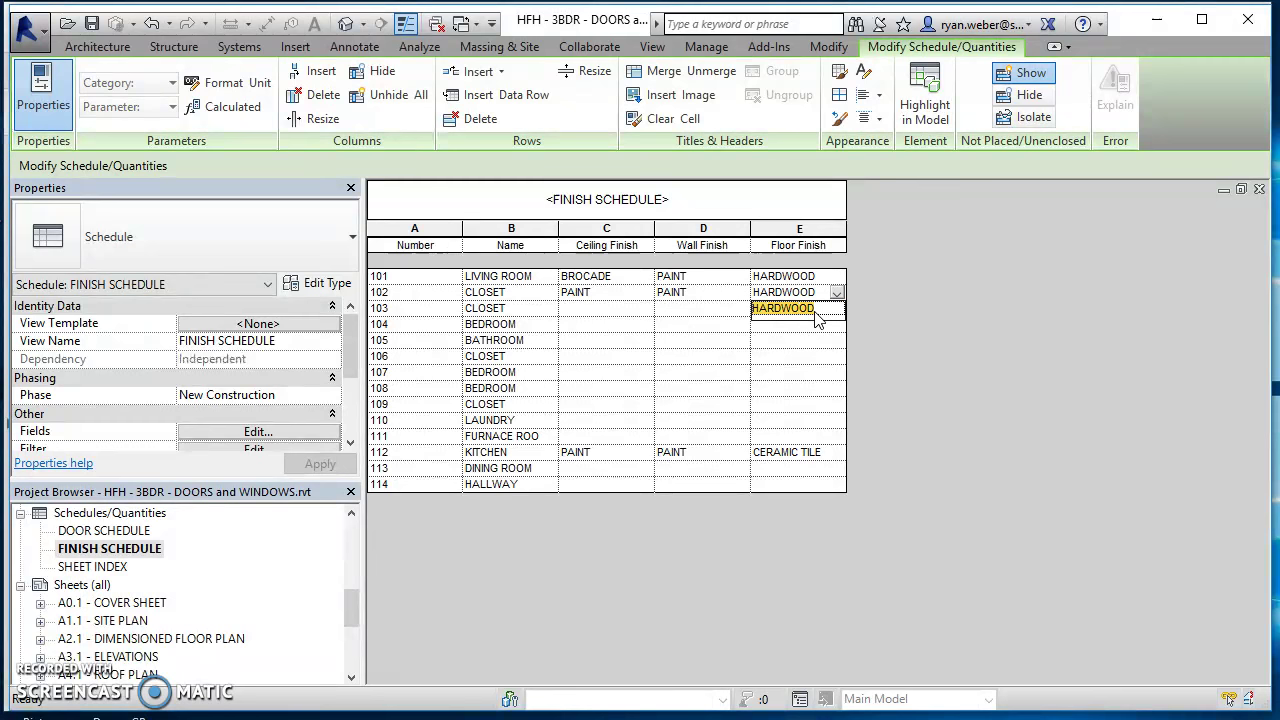
key(Return)
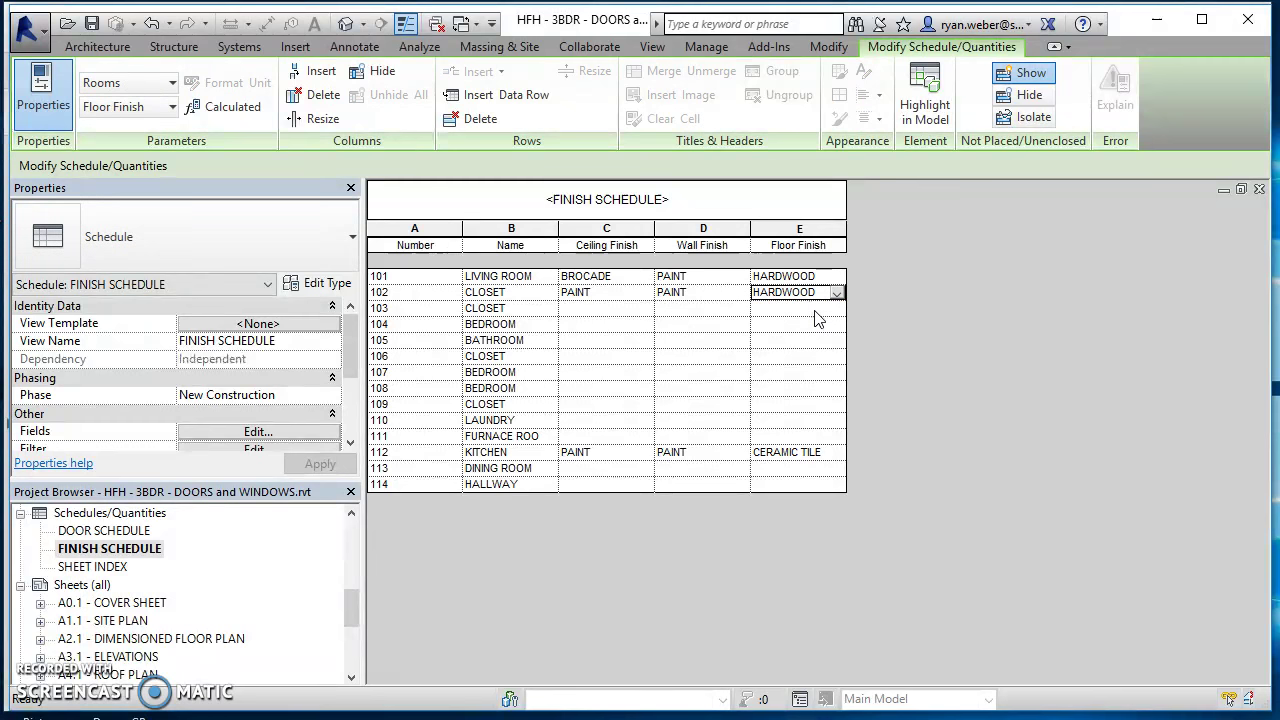
click(1259, 188)
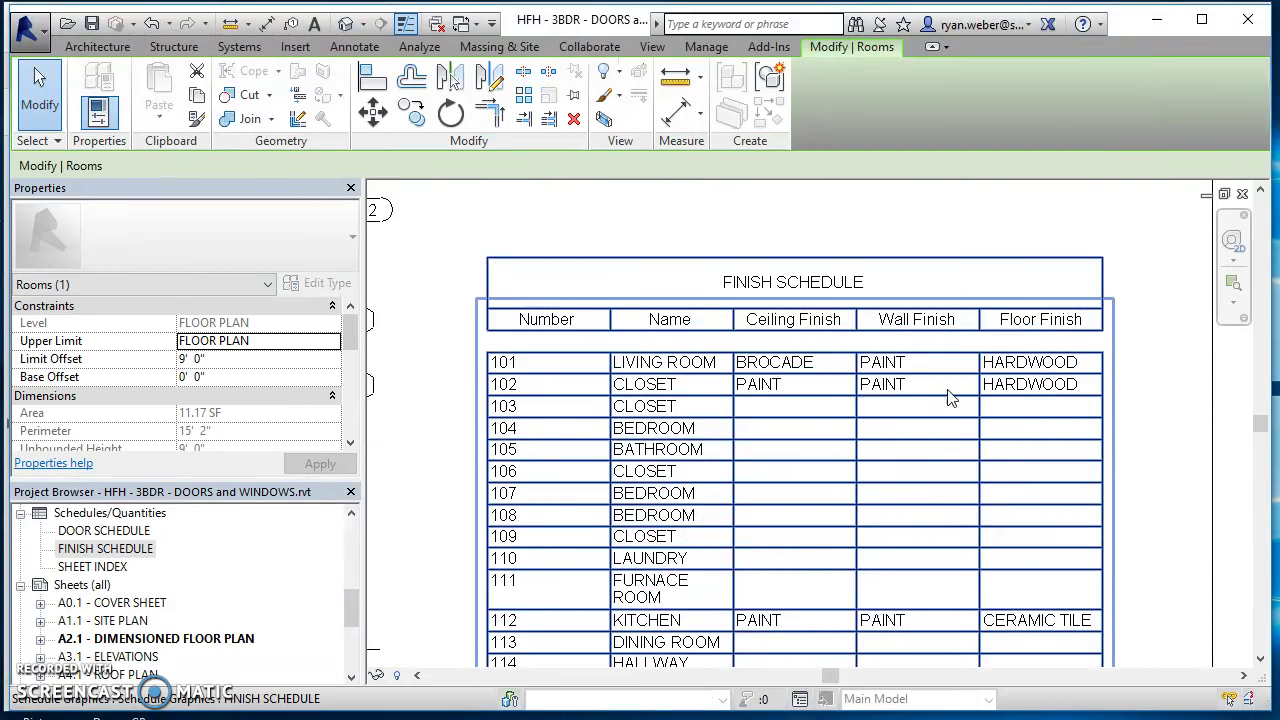
scroll(937, 400, down, 3)
scroll(575, 577, up, 2)
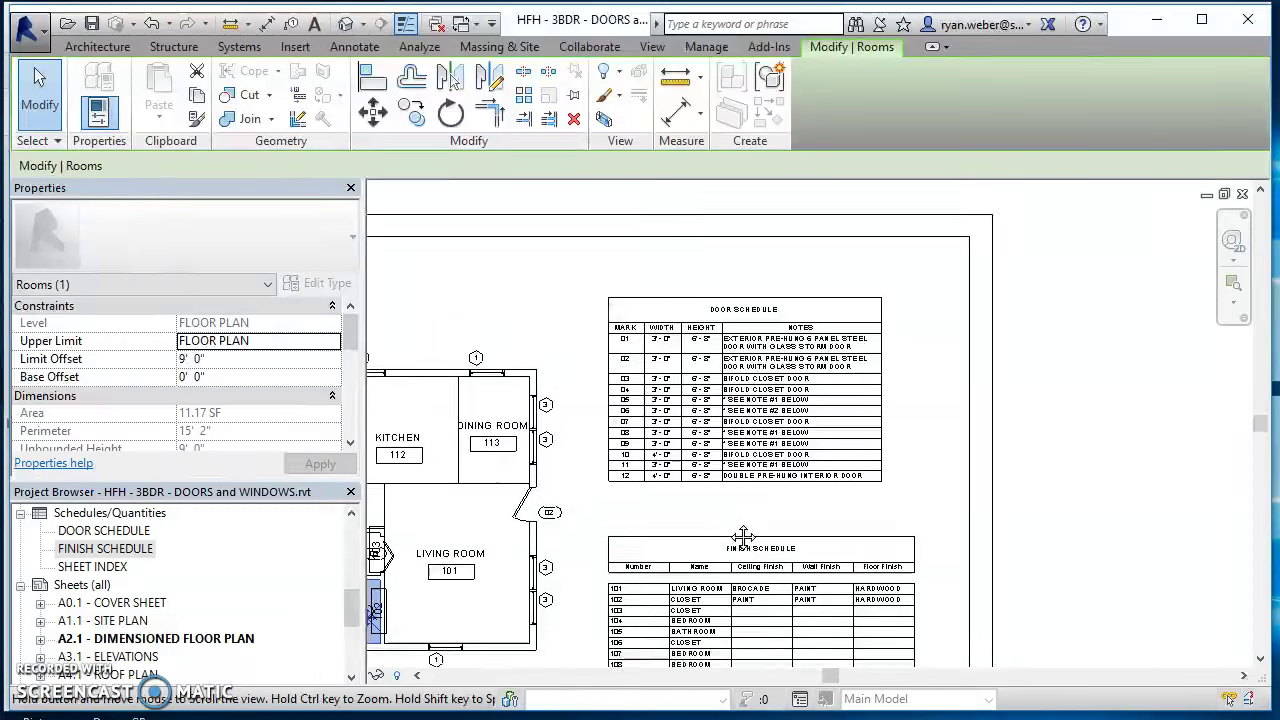
In the DOOR SCHEDULE, delete door 02's row, confirming removal of the door from the project
double_click(105, 531)
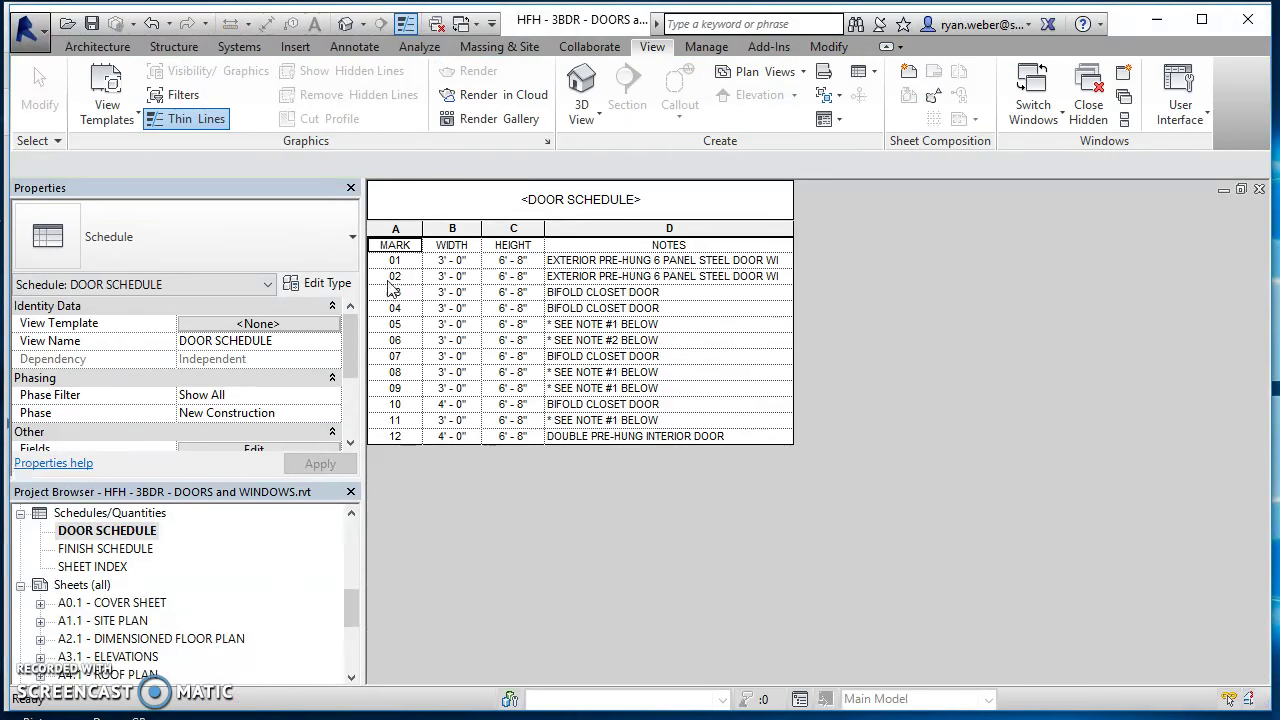
click(379, 280)
right_click(378, 285)
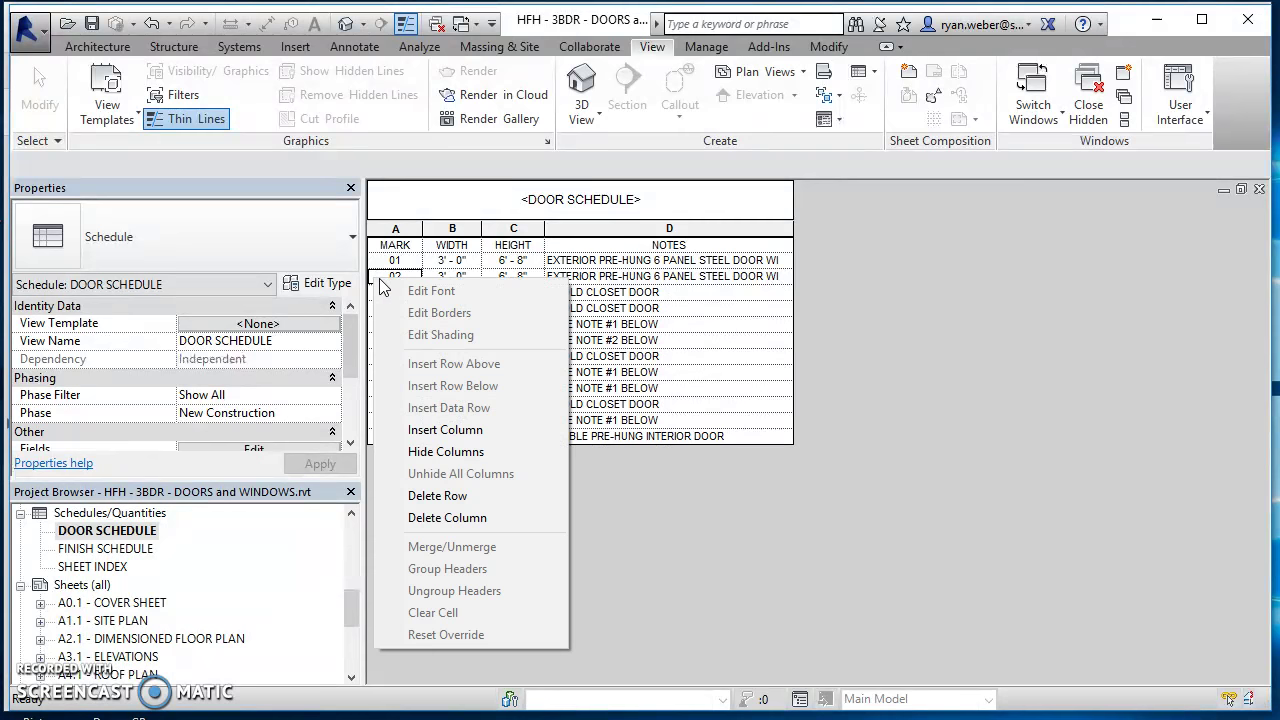
click(427, 497)
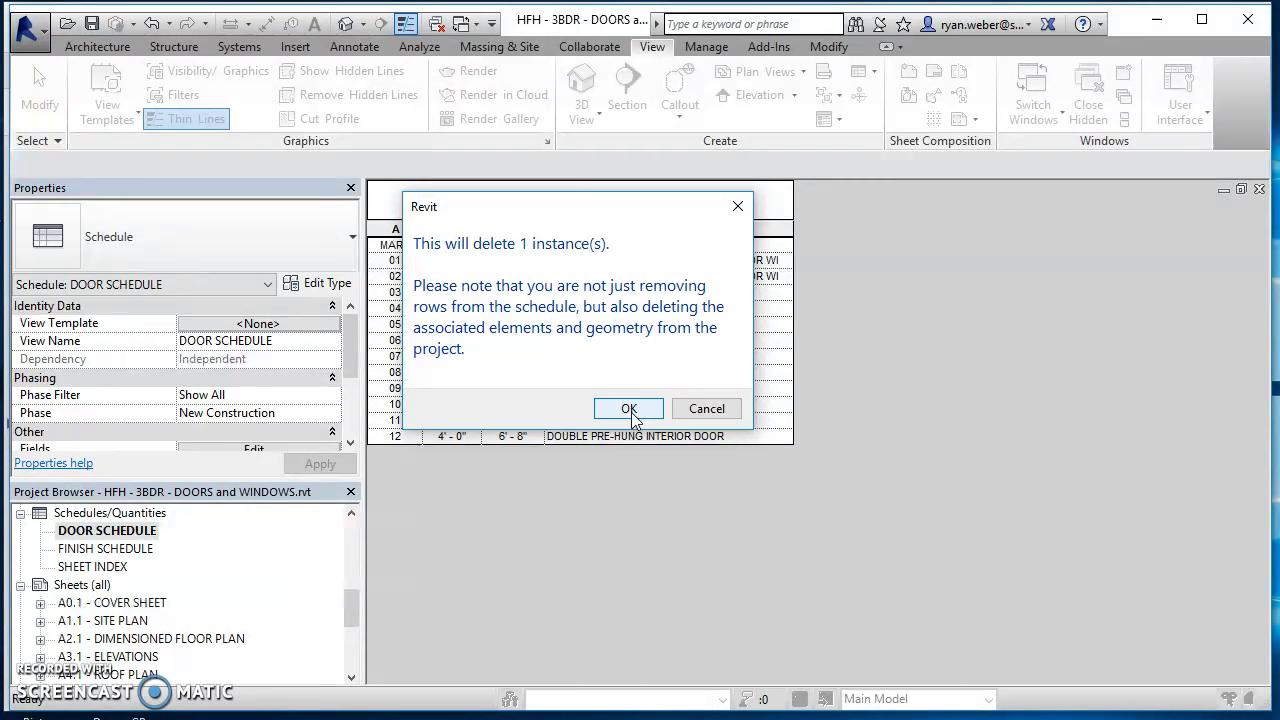
click(629, 409)
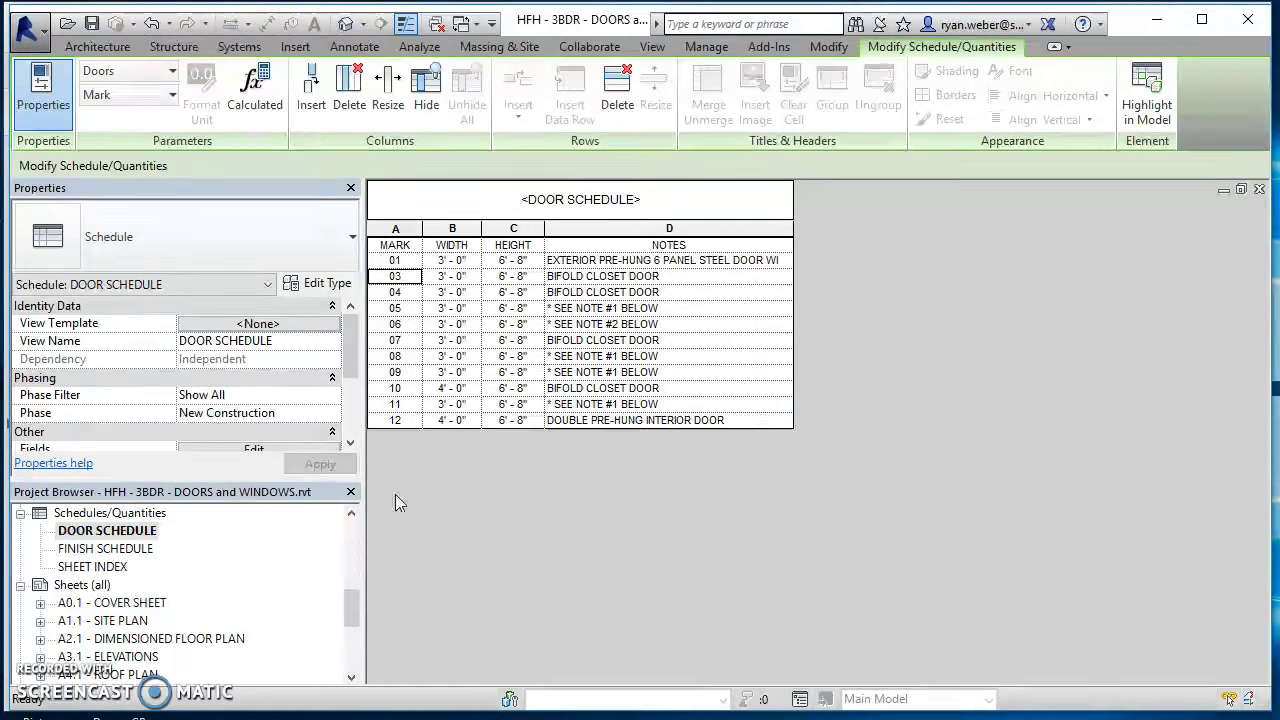
In the FLOOR PLAN view, undo the door 02 row deletion to restore the door on the exterior wall
scroll(149, 633, up, 1)
scroll(149, 637, up, 9)
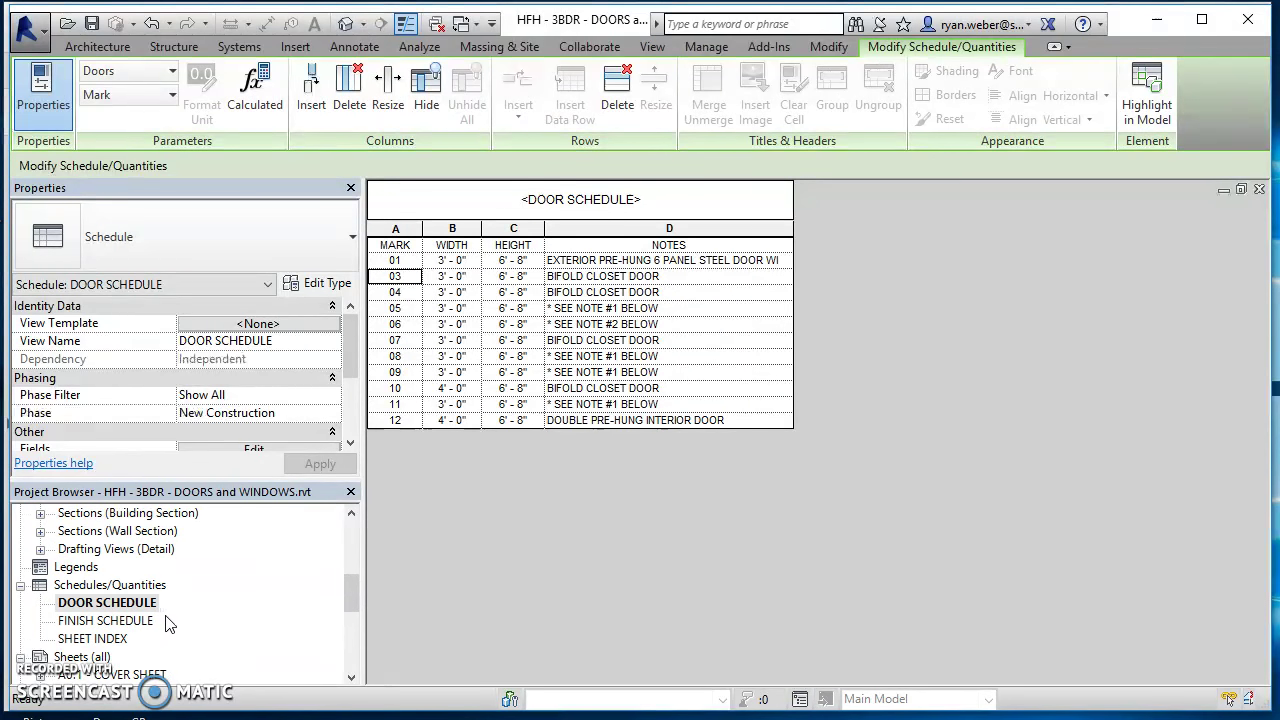
double_click(114, 585)
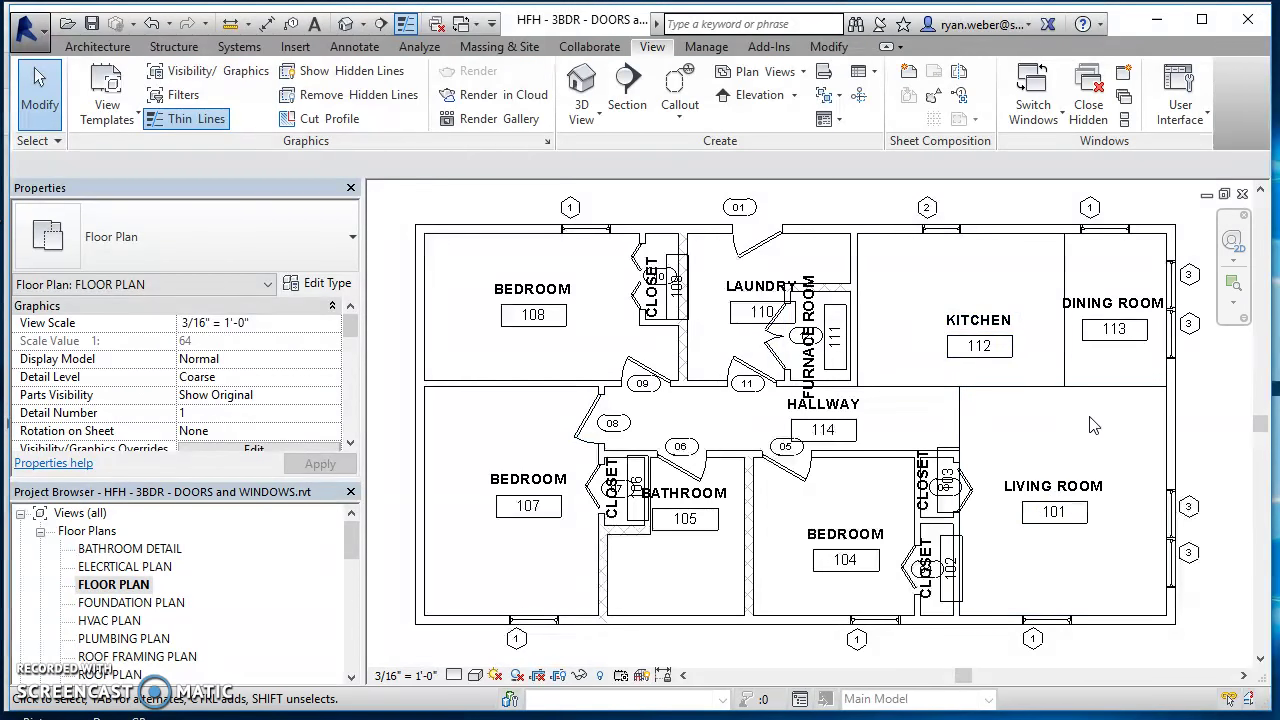
scroll(793, 582, down, 2)
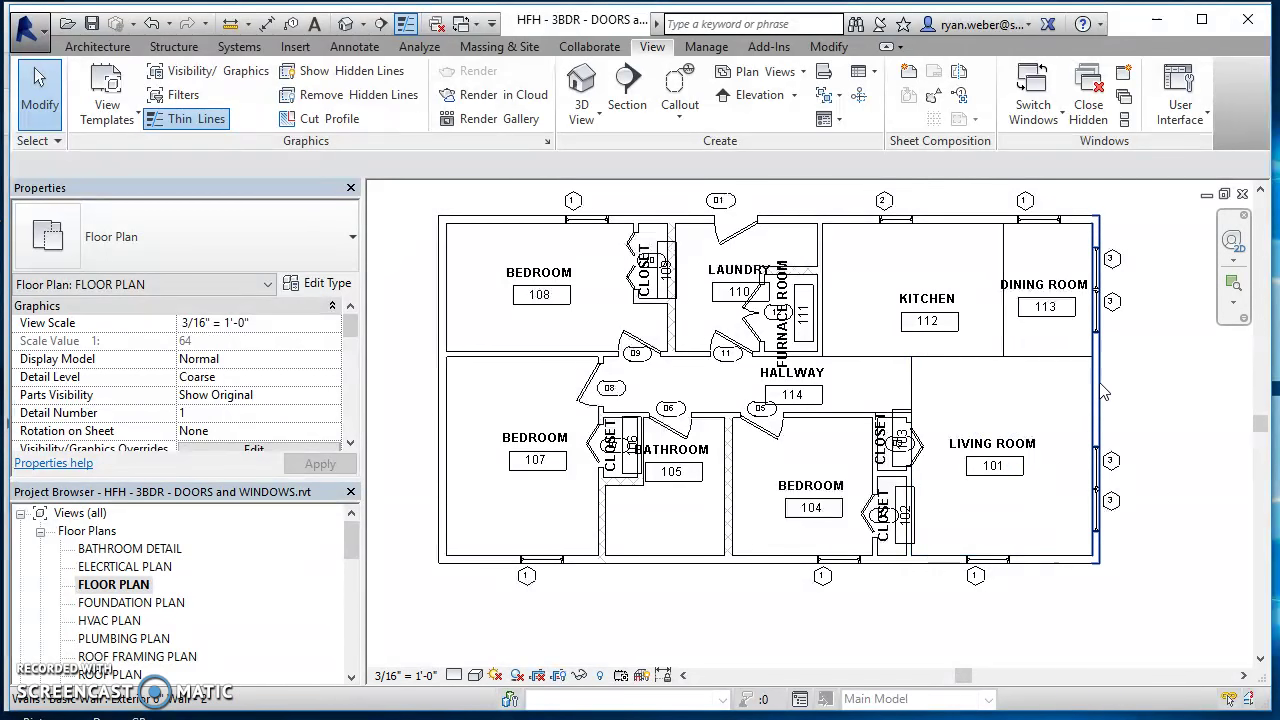
click(169, 23)
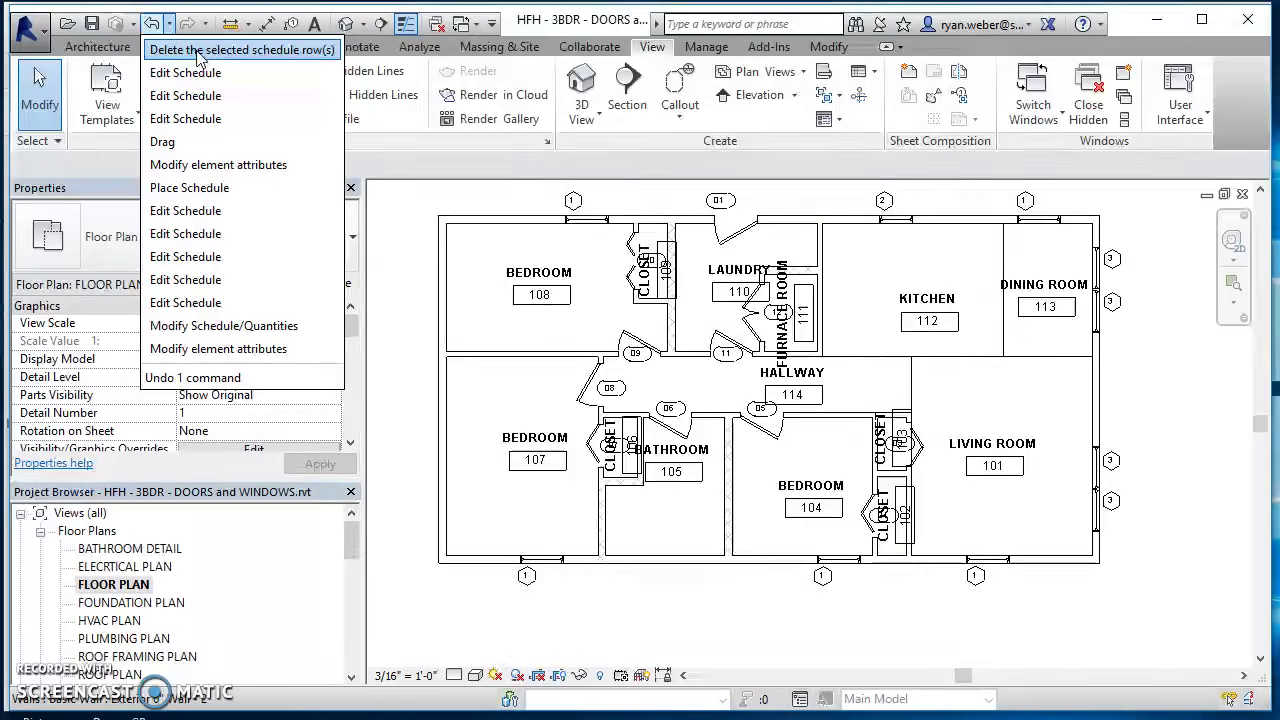
click(196, 50)
key(Escape)
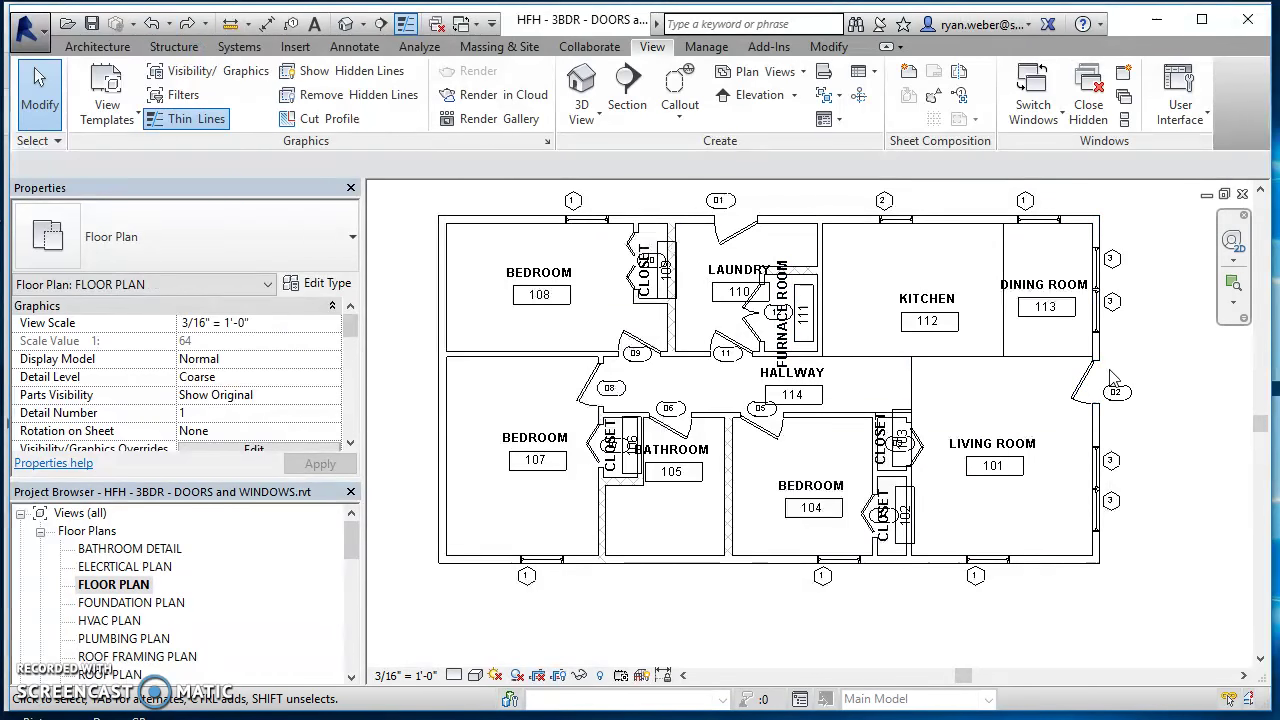